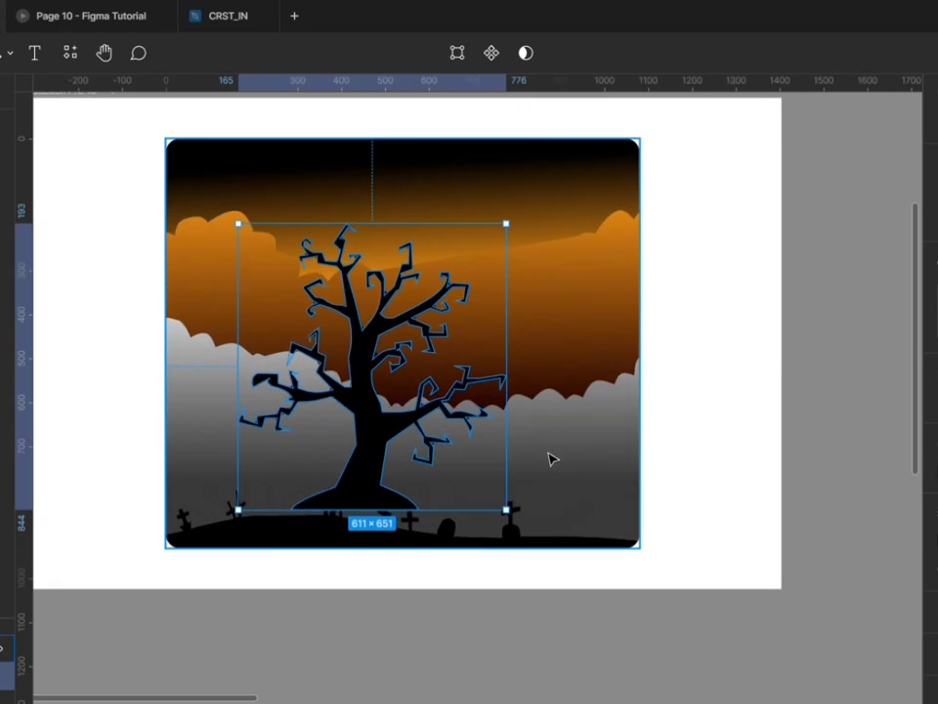
{"action": "key", "text": "Delete"}
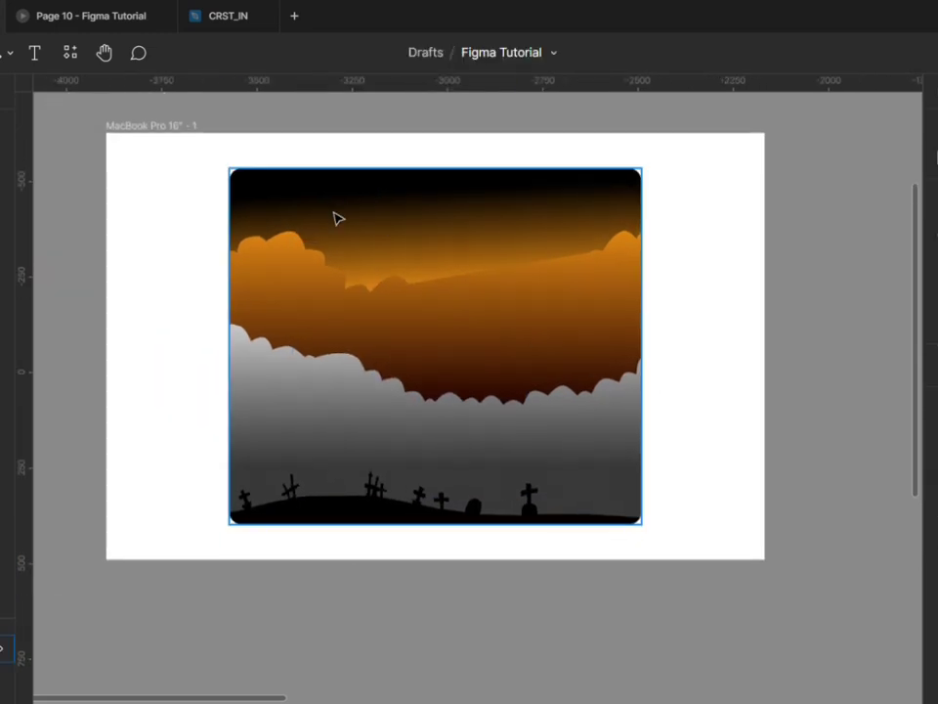
{"action": "left_click", "coordinate": [334, 217]}
{"action": "key", "text": "ctrl+z"}
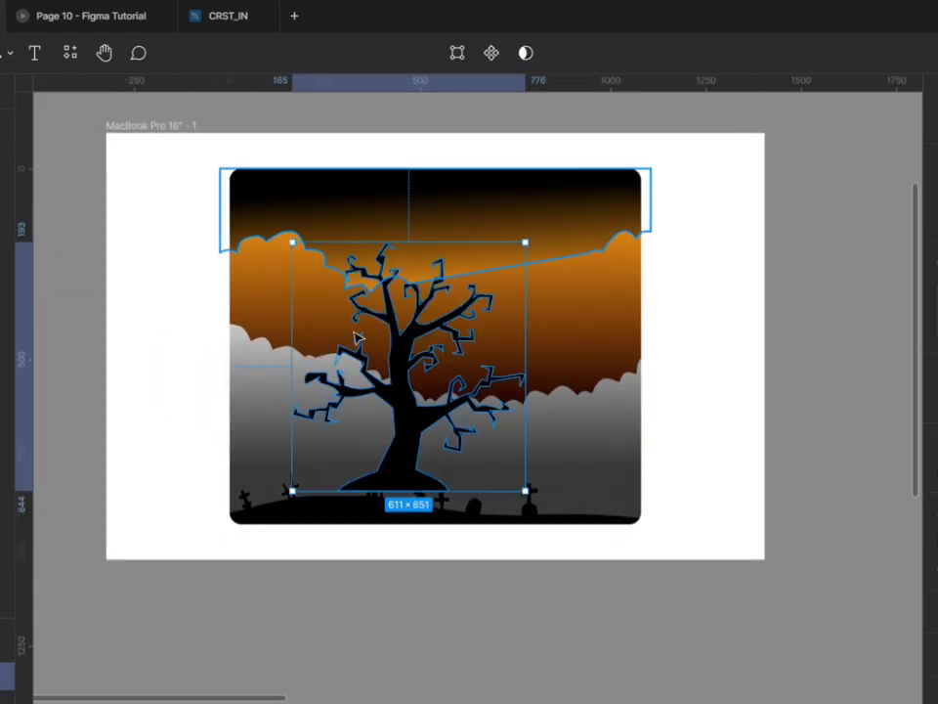
- Move the bare tree down and to the left so its trunk base sits on the graveyard ground
{"action": "scroll", "coordinate": [394, 442], "scroll_direction": "up", "scroll_amount": 2}
{"action": "left_click_drag", "start_coordinate": [391, 453], "coordinate": [330, 476]}
{"action": "scroll", "coordinate": [335, 513], "scroll_direction": "down", "scroll_amount": 3}
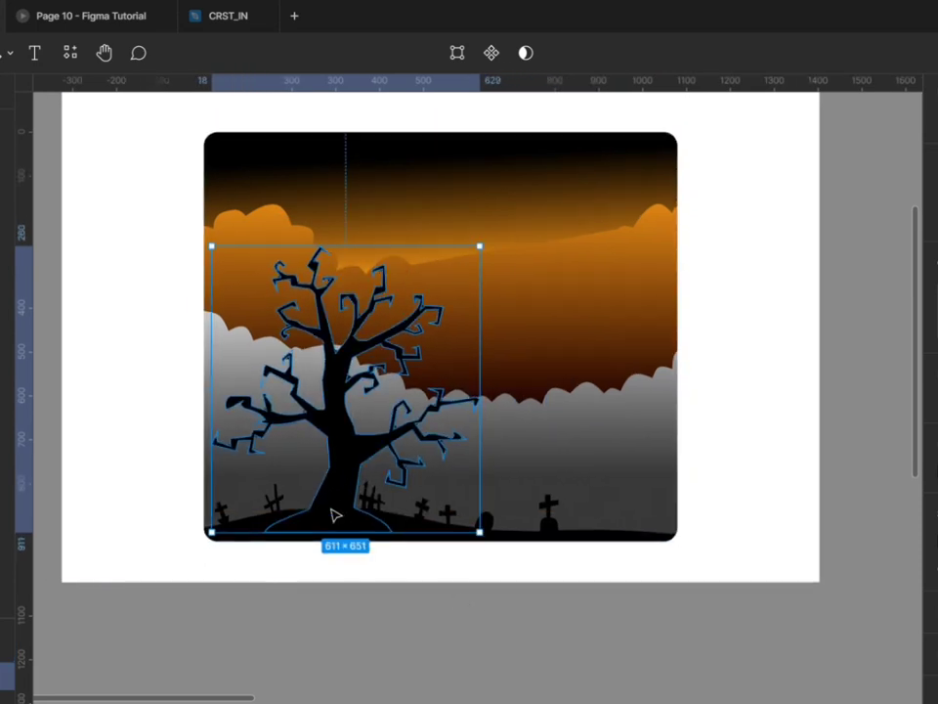
- Select the three loose pumpkins on the canvas and move them together to just below the MacBook Pro frame
{"action": "scroll", "coordinate": [336, 514], "scroll_direction": "down", "scroll_amount": 3}
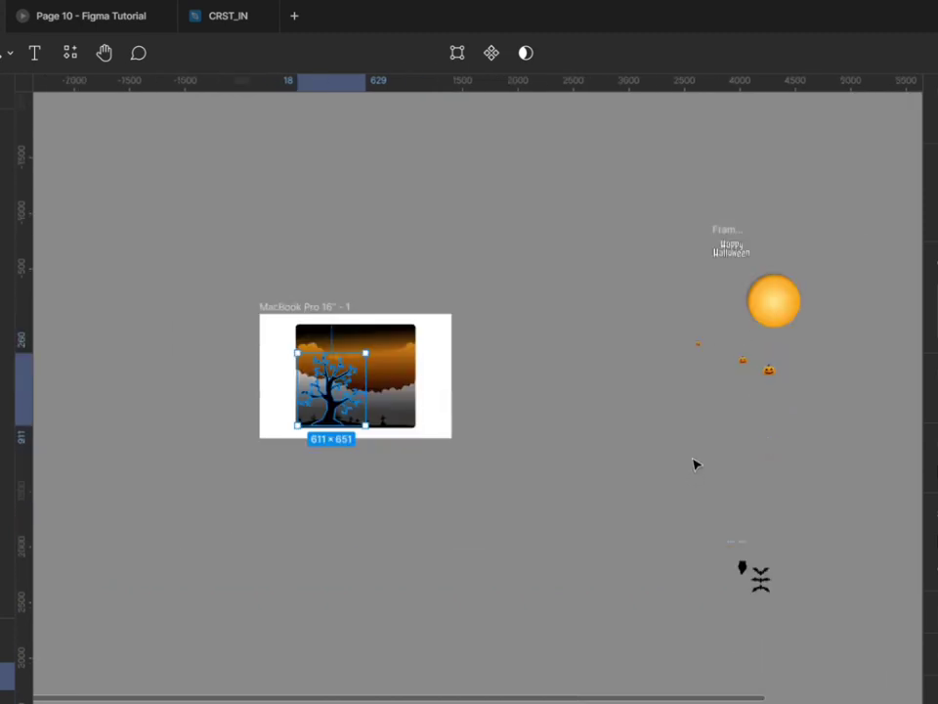
{"action": "left_click_drag", "start_coordinate": [685, 338], "coordinate": [812, 402]}
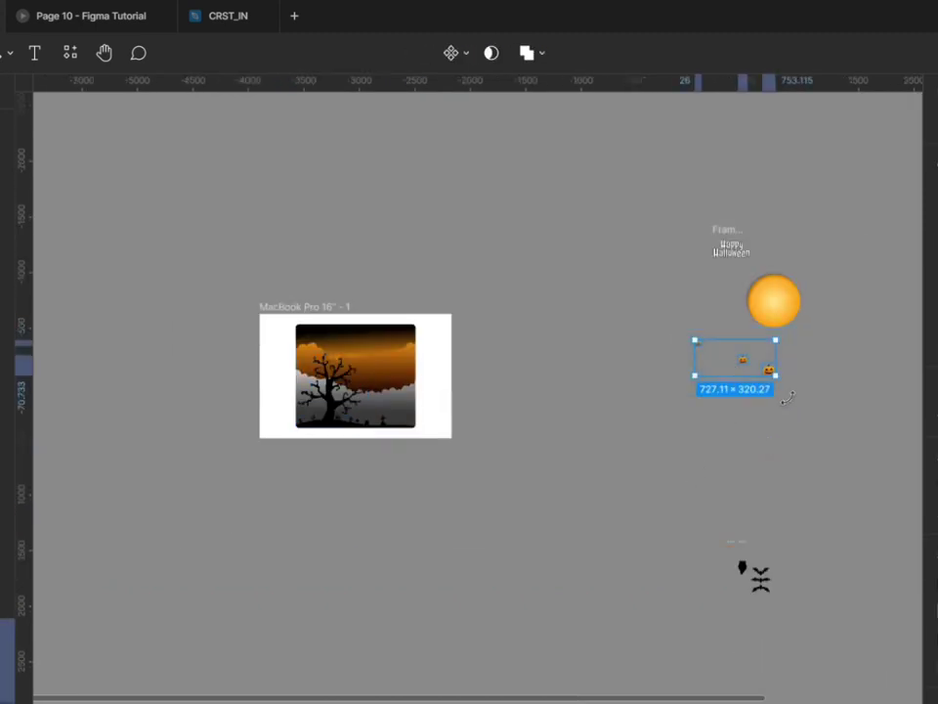
{"action": "left_click_drag", "start_coordinate": [733, 369], "coordinate": [405, 473]}
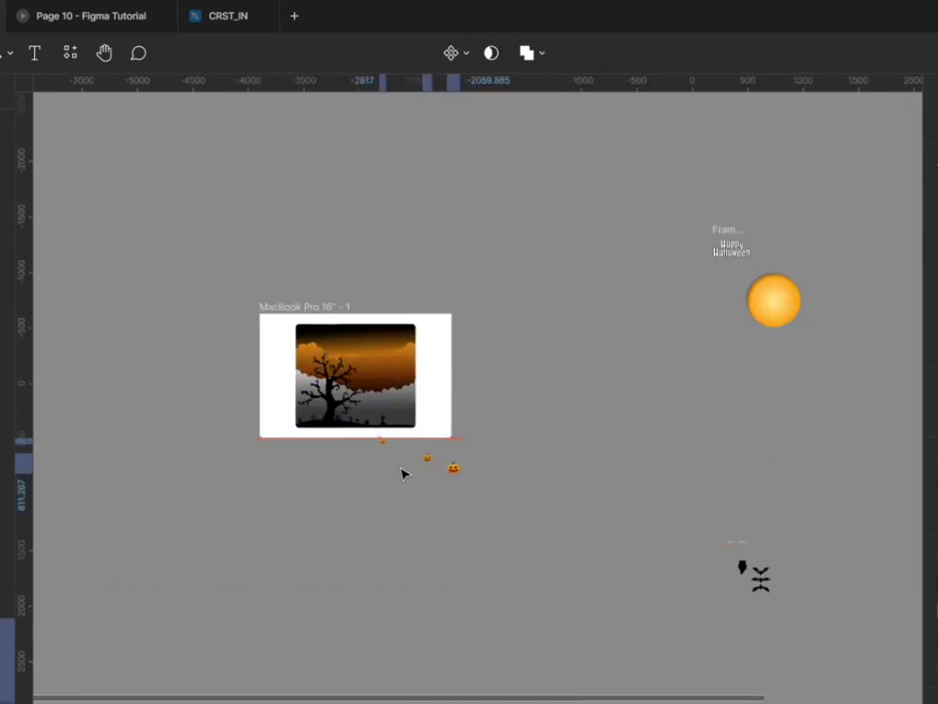
{"action": "scroll", "coordinate": [306, 455], "scroll_direction": "up", "scroll_amount": 5}
{"action": "left_click", "coordinate": [425, 557]}
- Place the pumpkins in the scene: the largest right of the trunk, the medium one beyond the rightmost cross, the smallest left of the trunk
{"action": "scroll", "coordinate": [426, 557], "scroll_direction": "up", "scroll_amount": 2}
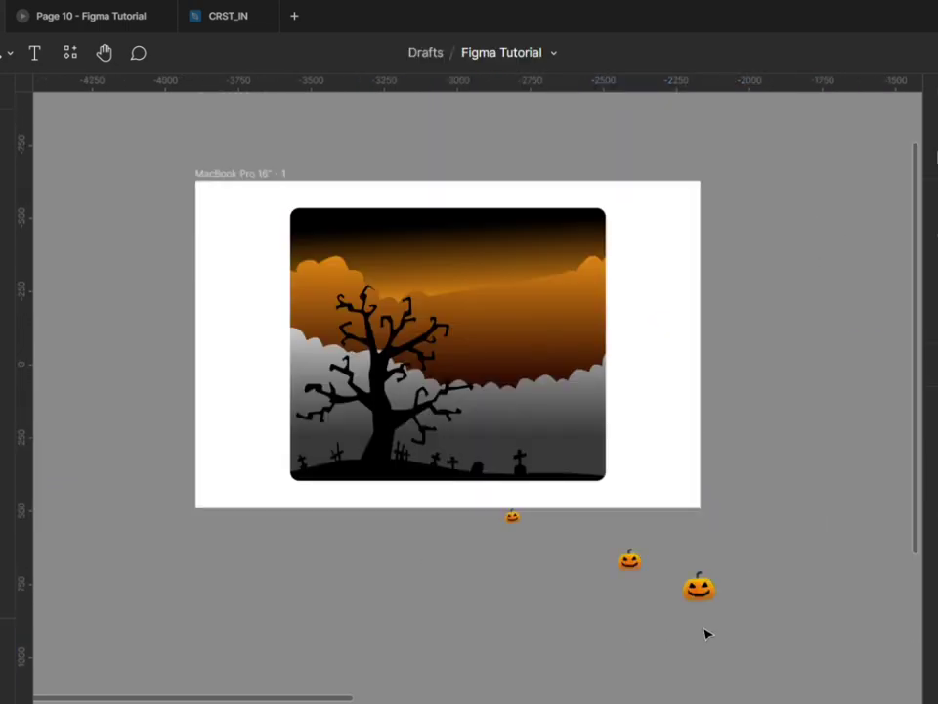
{"action": "left_click_drag", "start_coordinate": [716, 612], "coordinate": [424, 493]}
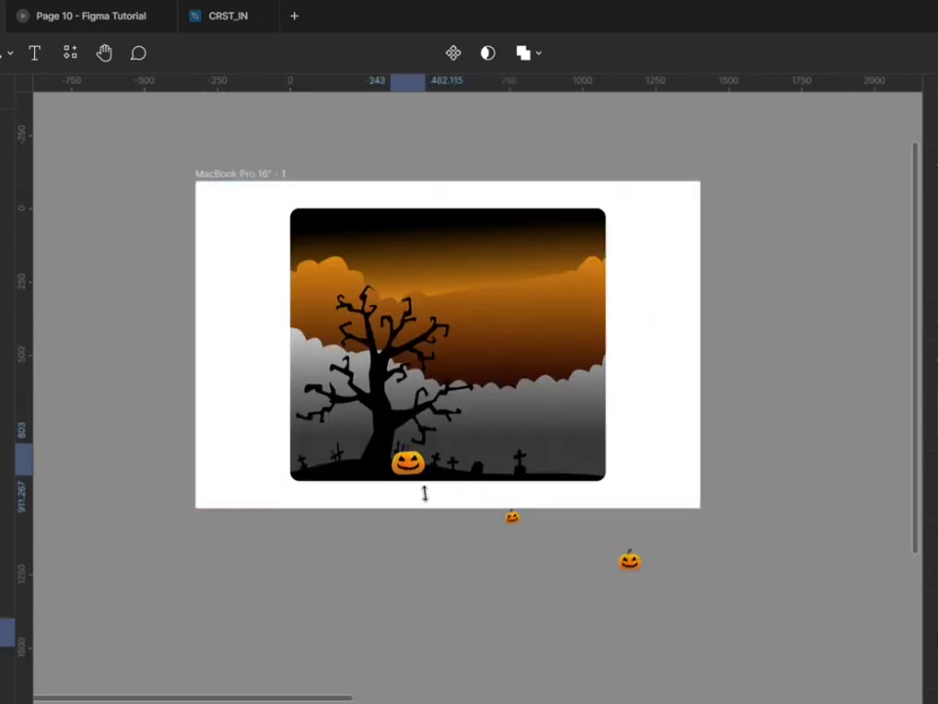
{"action": "scroll", "coordinate": [424, 493], "scroll_direction": "up", "scroll_amount": 3}
{"action": "left_click_drag", "start_coordinate": [719, 602], "coordinate": [629, 480]}
{"action": "left_click", "coordinate": [553, 535]}
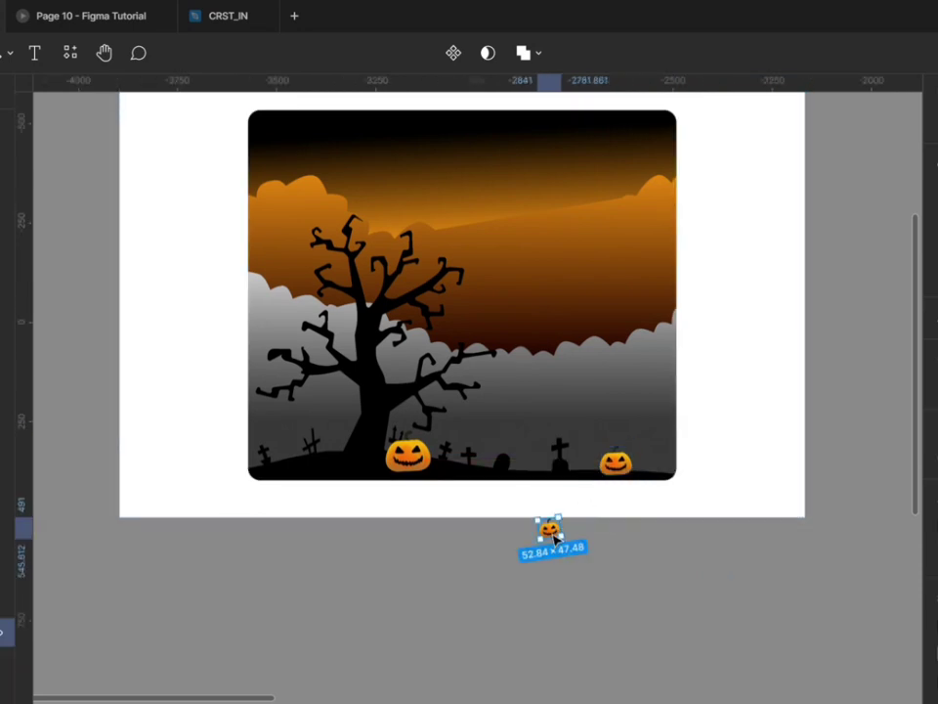
{"action": "left_click_drag", "start_coordinate": [554, 537], "coordinate": [356, 454]}
{"action": "scroll", "coordinate": [355, 455], "scroll_direction": "up", "scroll_amount": 3}
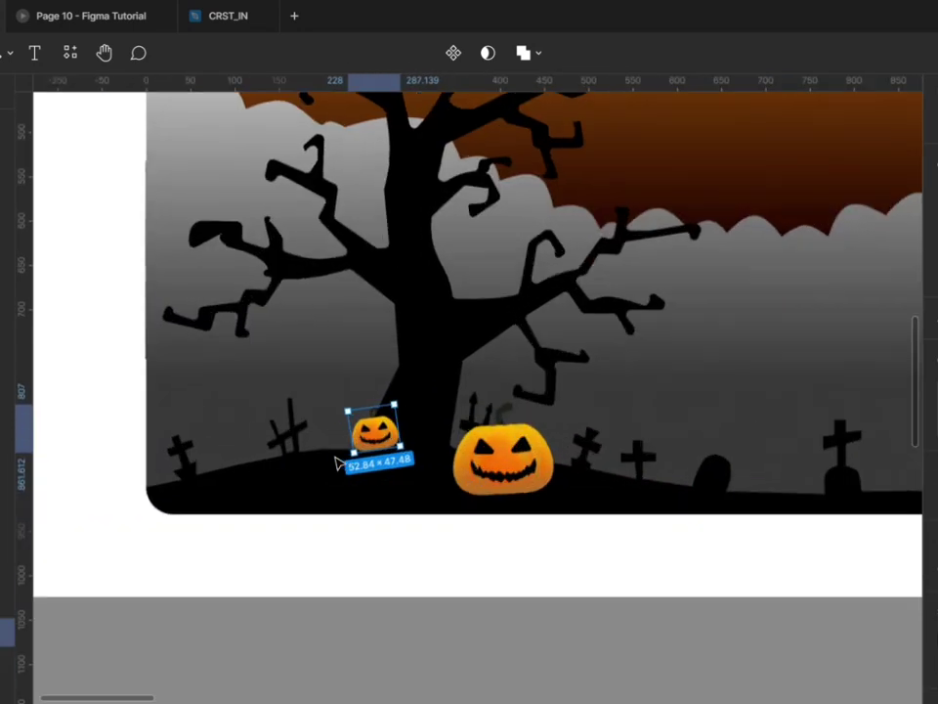
{"action": "key", "text": "Delete"}
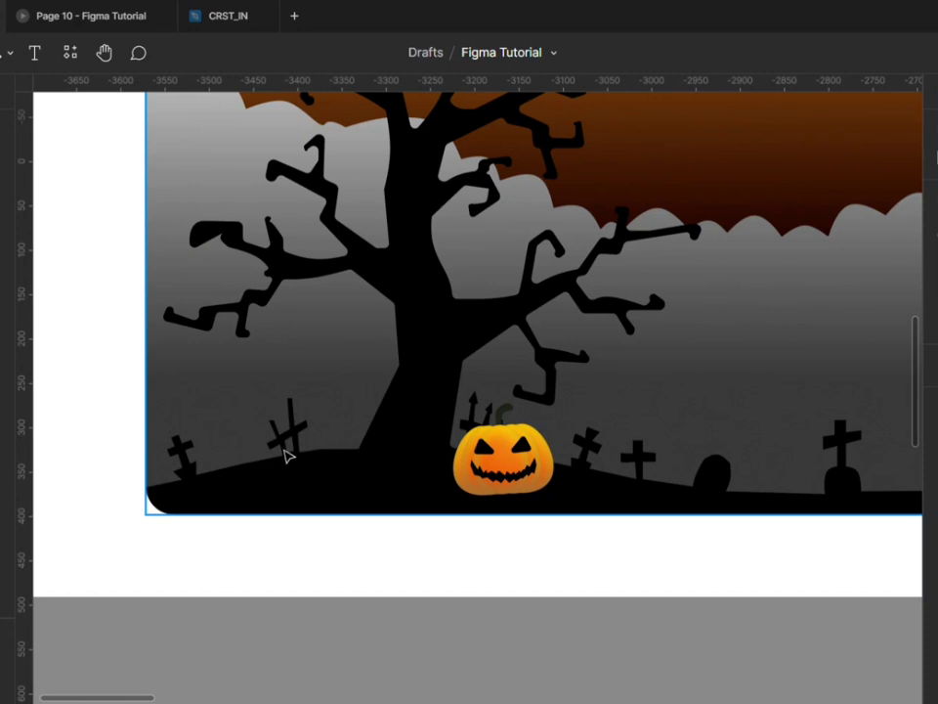
{"action": "left_click", "coordinate": [286, 455]}
{"action": "key", "text": "ctrl+z"}
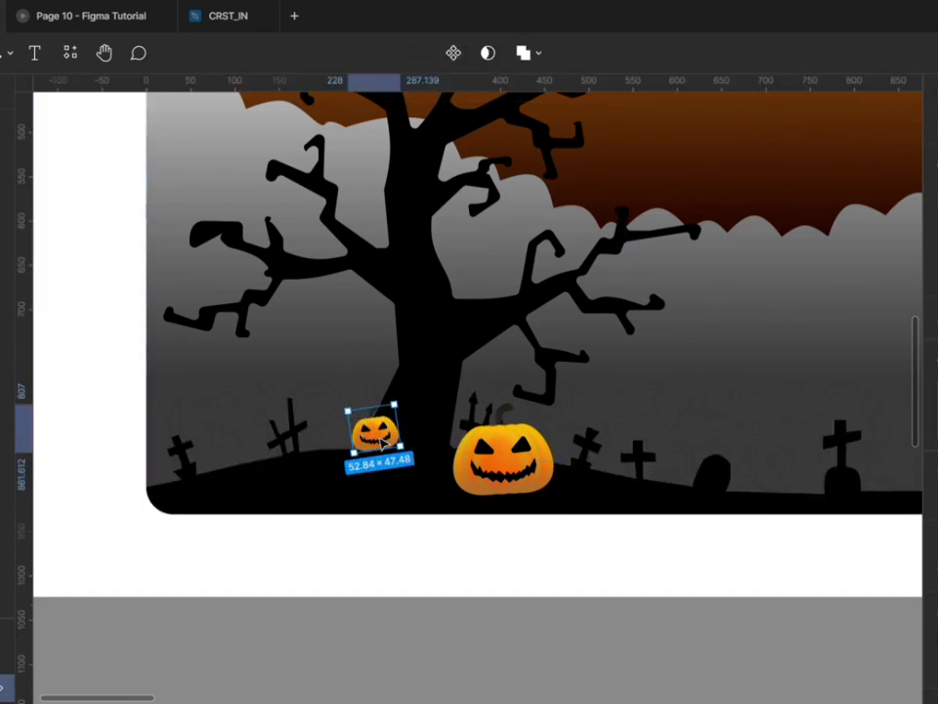
- Shift the smallest pumpkin slightly left, move the largest to the scene's lower-left corner, and bring the medium one closer to the rightmost cross
{"action": "left_click_drag", "start_coordinate": [384, 442], "coordinate": [361, 440]}
{"action": "left_click_drag", "start_coordinate": [457, 479], "coordinate": [234, 490]}
{"action": "scroll", "coordinate": [235, 491], "scroll_direction": "down", "scroll_amount": 5}
{"action": "left_click_drag", "start_coordinate": [620, 495], "coordinate": [593, 496]}
{"action": "scroll", "coordinate": [656, 551], "scroll_direction": "down", "scroll_amount": 2}
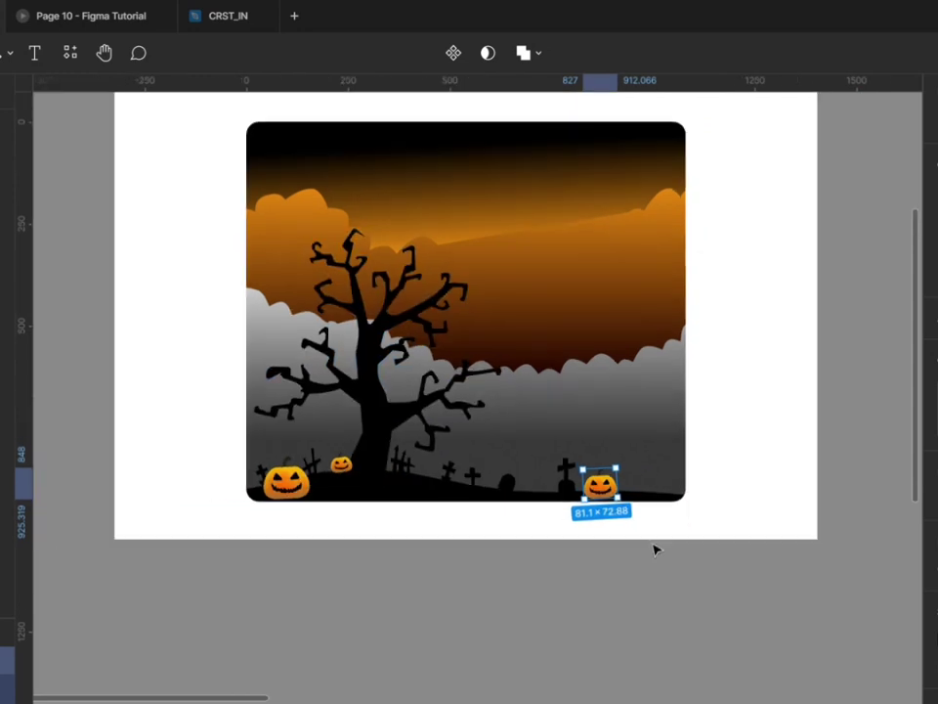
{"action": "key", "text": "Delete"}
{"action": "left_click", "coordinate": [690, 488]}
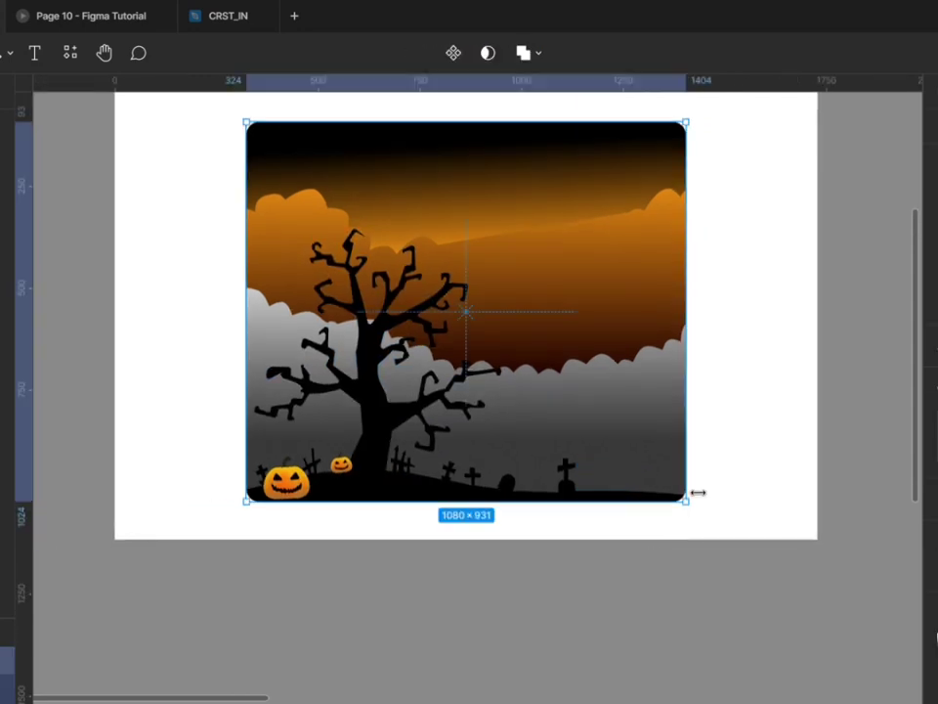
{"action": "key", "text": "ctrl+z"}
{"action": "left_click", "coordinate": [297, 499]}
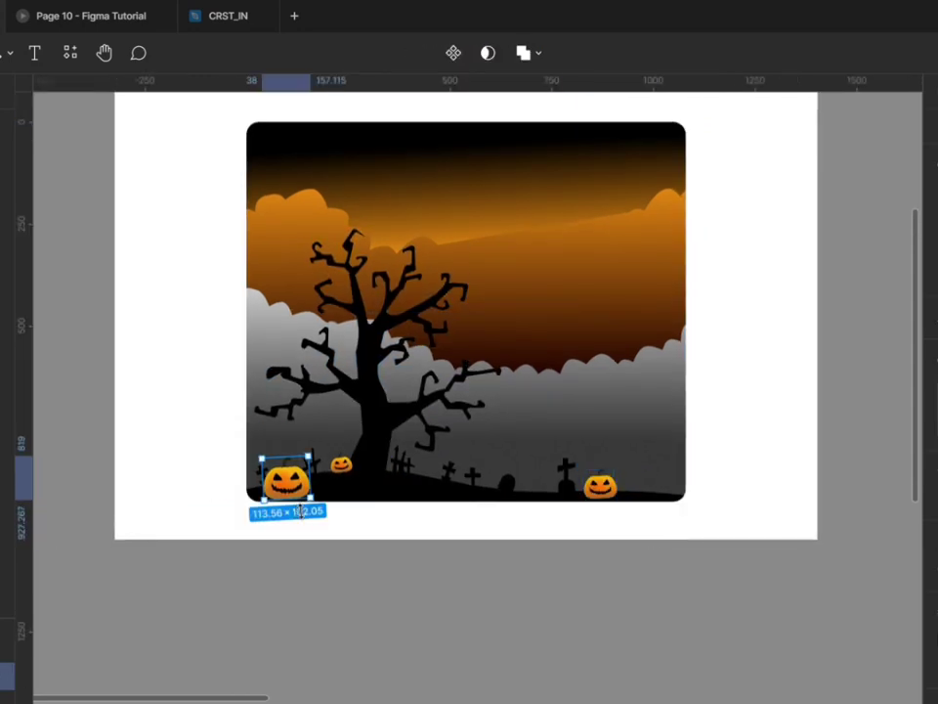
{"action": "key", "text": "Delete"}
{"action": "left_click", "coordinate": [317, 499]}
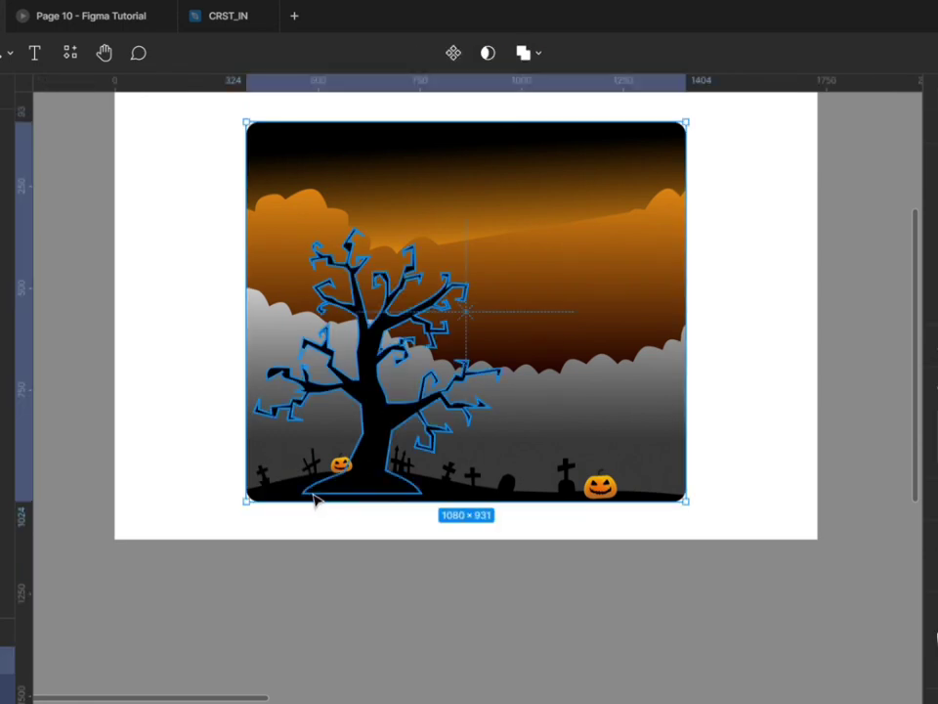
{"action": "key", "text": "ctrl+z"}
- Examine the three bat silhouettes set aside on the canvas beside the owl
{"action": "left_click", "coordinate": [410, 654]}
{"action": "scroll", "coordinate": [339, 587], "scroll_direction": "down", "scroll_amount": 5}
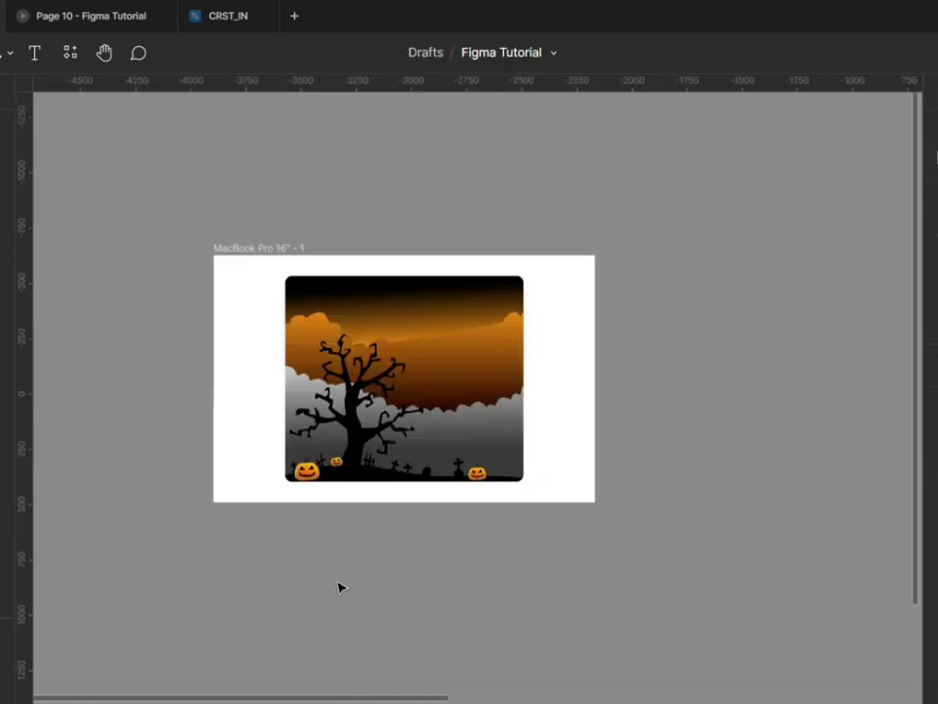
{"action": "scroll", "coordinate": [425, 572], "scroll_direction": "down", "scroll_amount": 3}
{"action": "scroll", "coordinate": [425, 572], "scroll_direction": "down", "scroll_amount": 3}
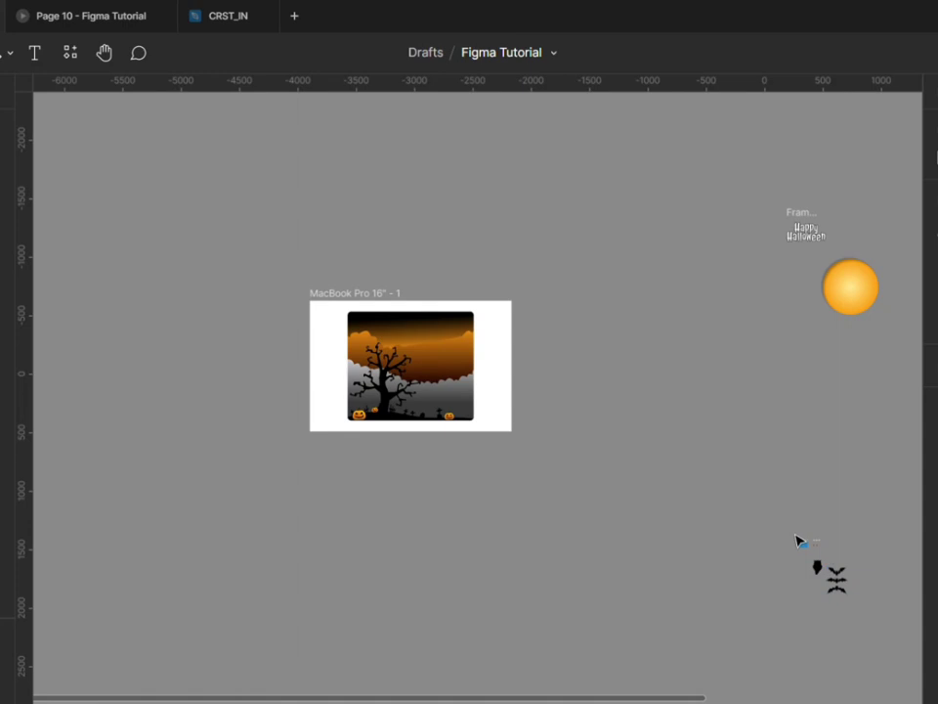
{"action": "scroll", "coordinate": [841, 572], "scroll_direction": "up", "scroll_amount": 3}
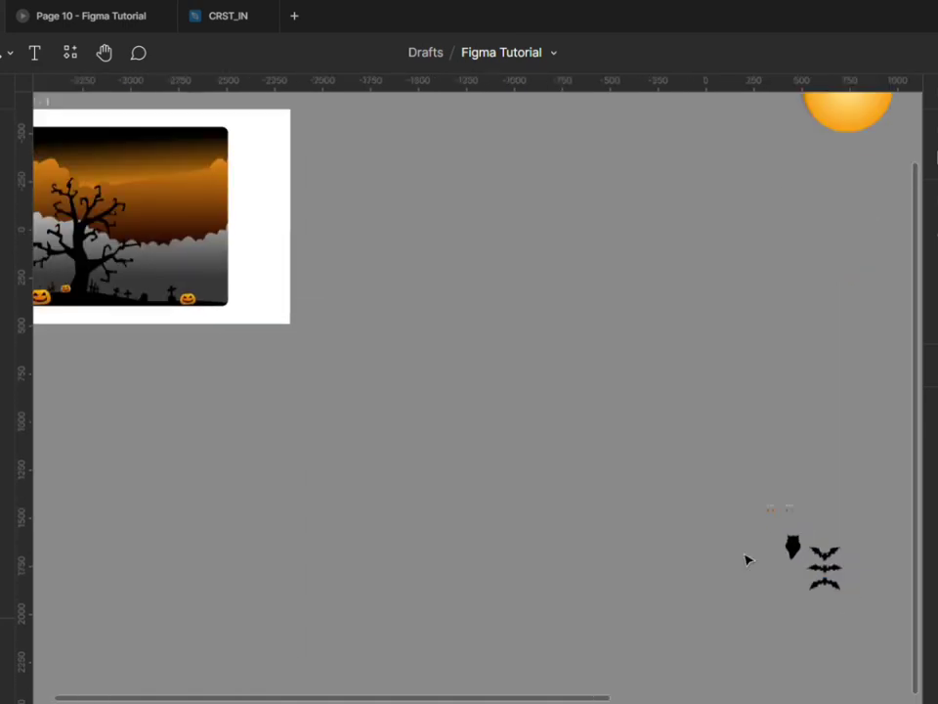
{"action": "scroll", "coordinate": [819, 567], "scroll_direction": "up", "scroll_amount": 10}
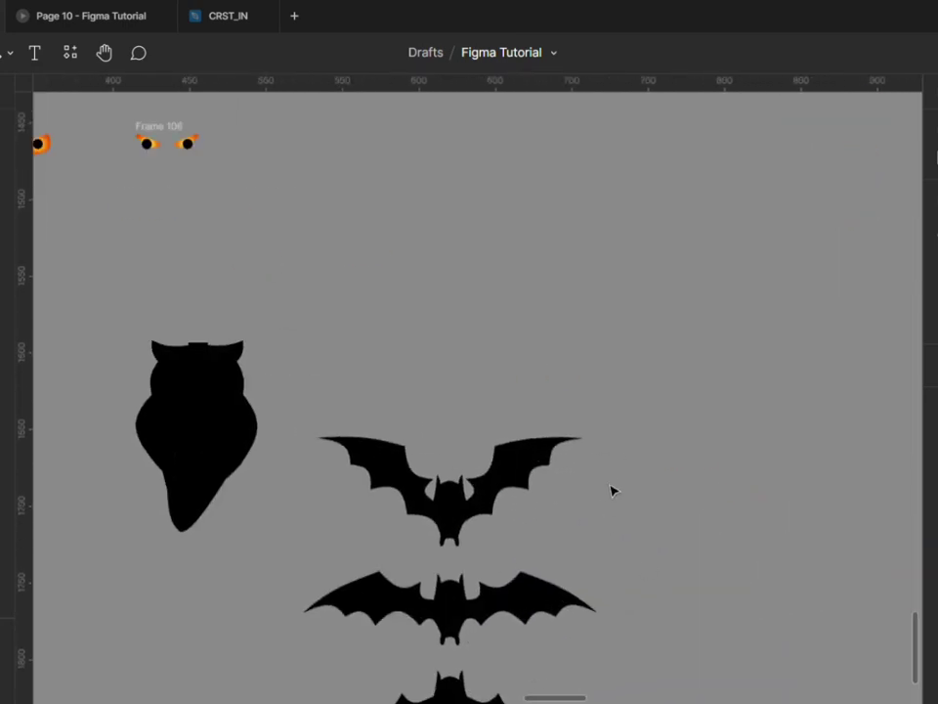
{"action": "scroll", "coordinate": [461, 321], "scroll_direction": "down", "scroll_amount": 5}
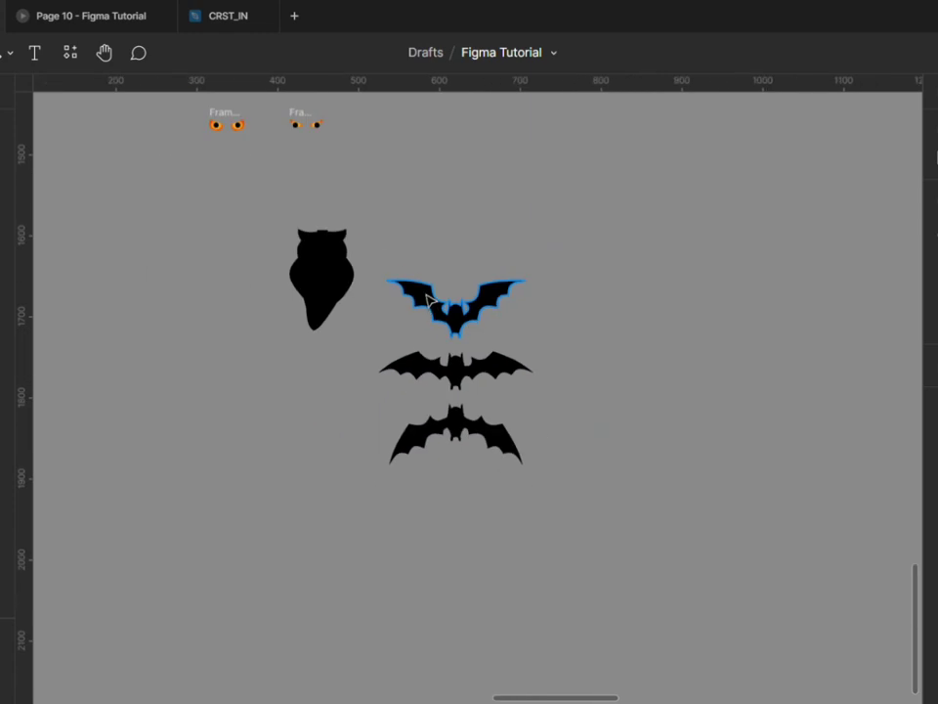
{"action": "left_click_drag", "start_coordinate": [378, 266], "coordinate": [593, 410]}
{"action": "scroll", "coordinate": [655, 390], "scroll_direction": "up", "scroll_amount": 5}
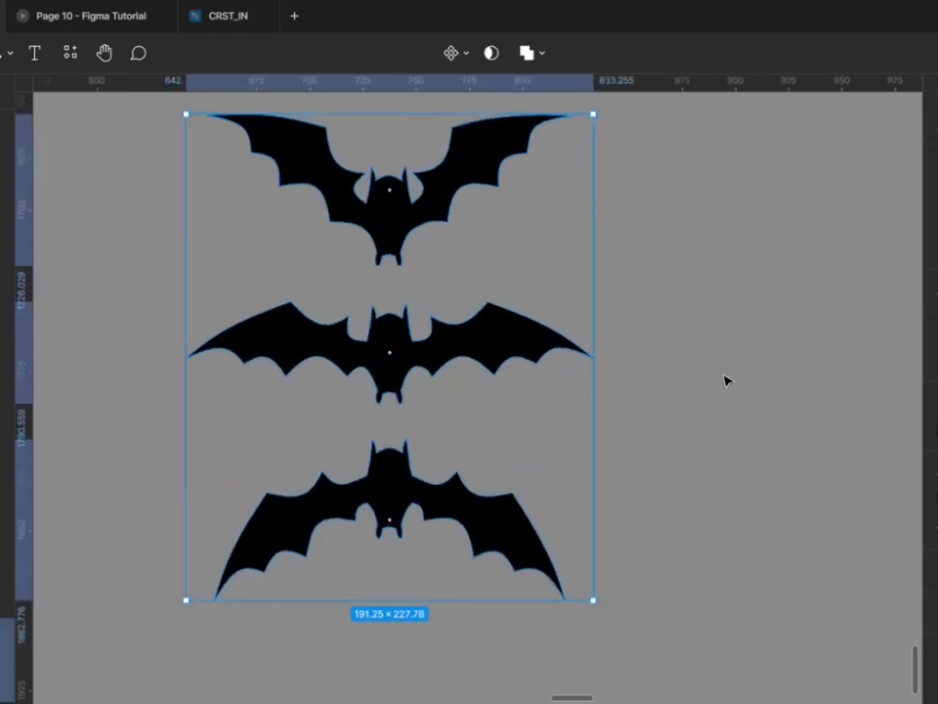
{"action": "scroll", "coordinate": [755, 391], "scroll_direction": "down", "scroll_amount": 2}
{"action": "left_click", "coordinate": [785, 401]}
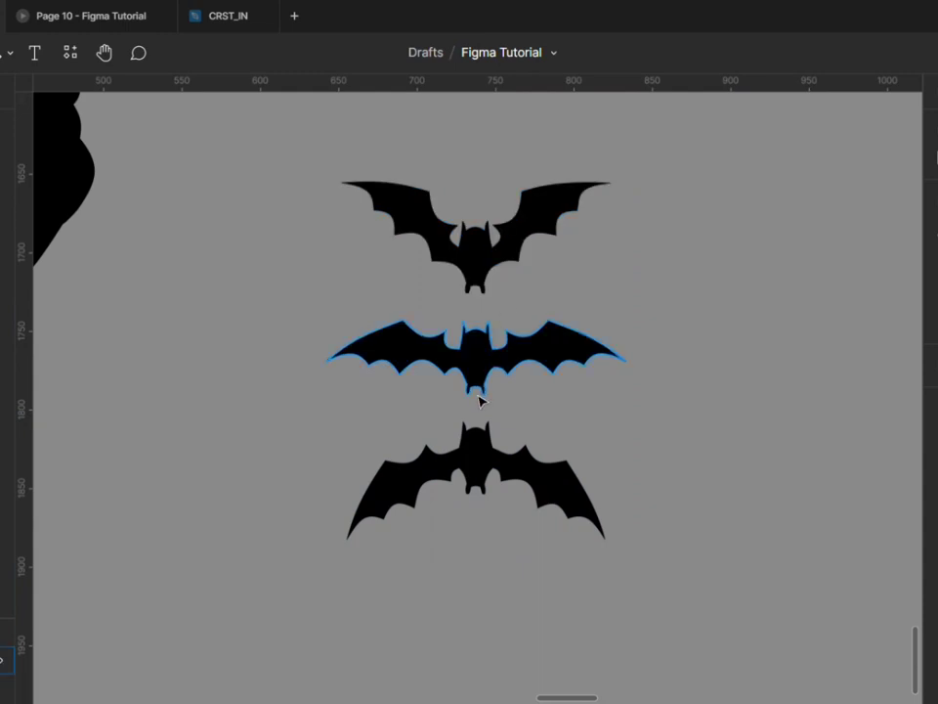
- Combine the three bat poses into one component set
{"action": "scroll", "coordinate": [324, 155], "scroll_direction": "up", "scroll_amount": 1}
{"action": "left_click_drag", "start_coordinate": [430, 209], "coordinate": [684, 635]}
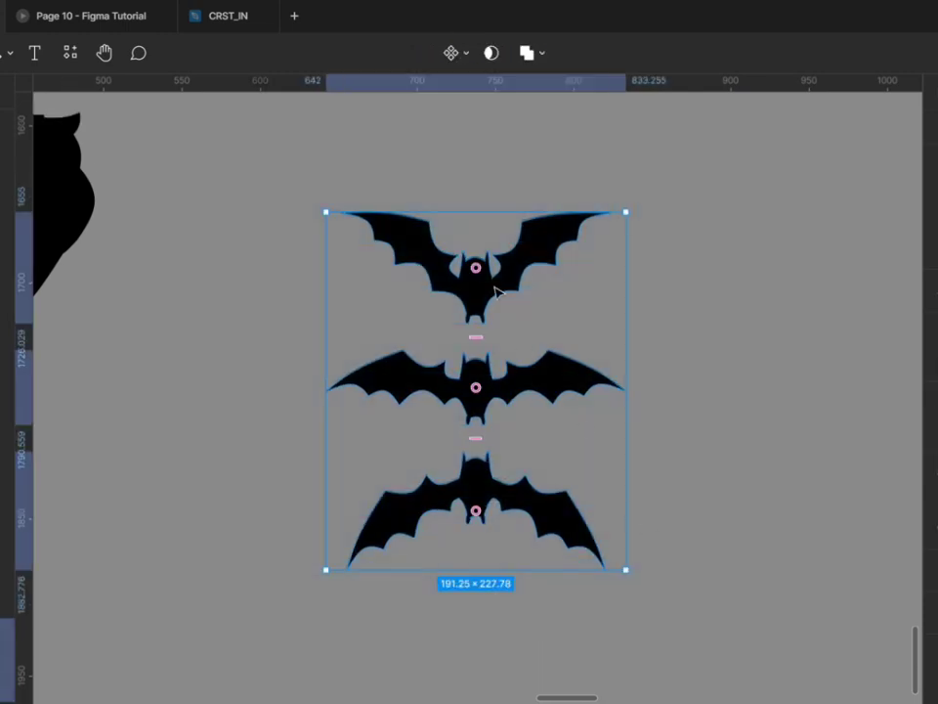
{"action": "left_click", "coordinate": [454, 53]}
{"action": "left_click", "coordinate": [461, 137]}
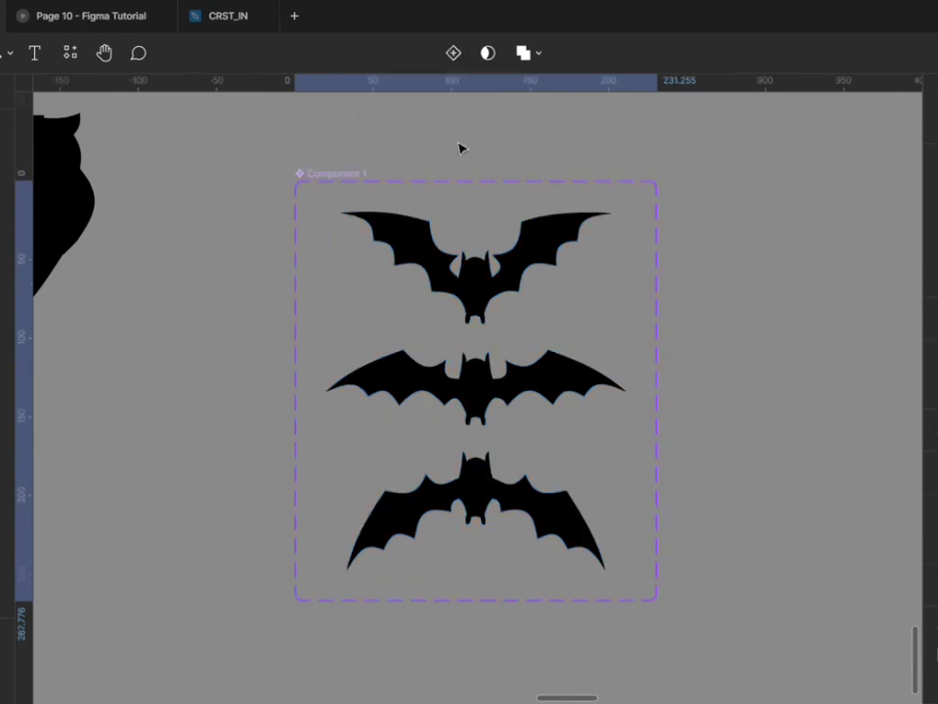
- Add a prototype connection from the top bat variant to the middle bat variant
{"action": "left_click", "coordinate": [452, 271]}
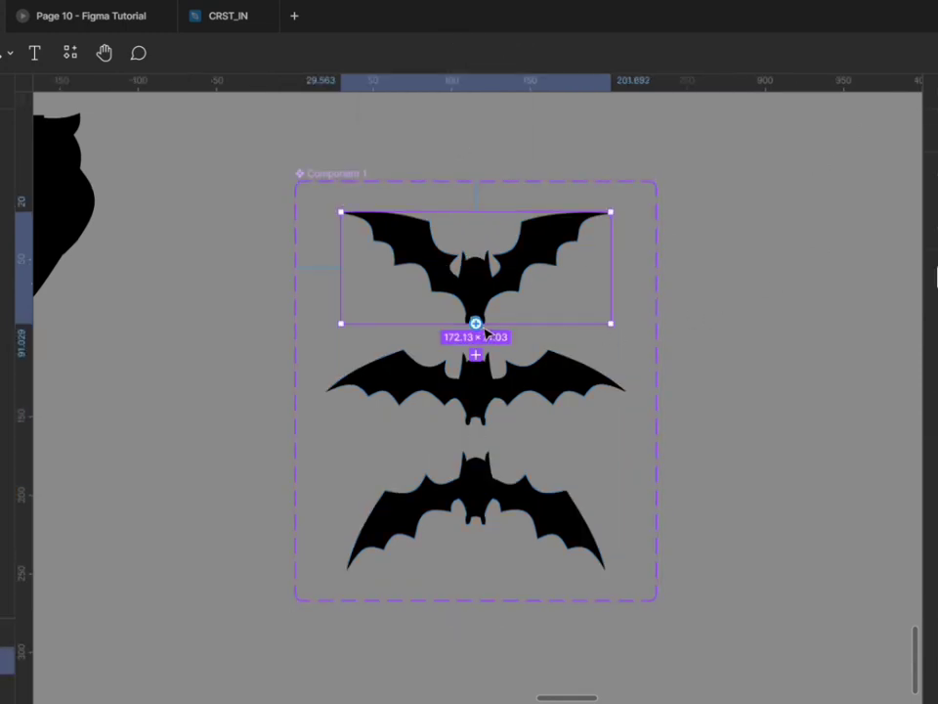
{"action": "left_click_drag", "start_coordinate": [485, 330], "coordinate": [518, 395]}
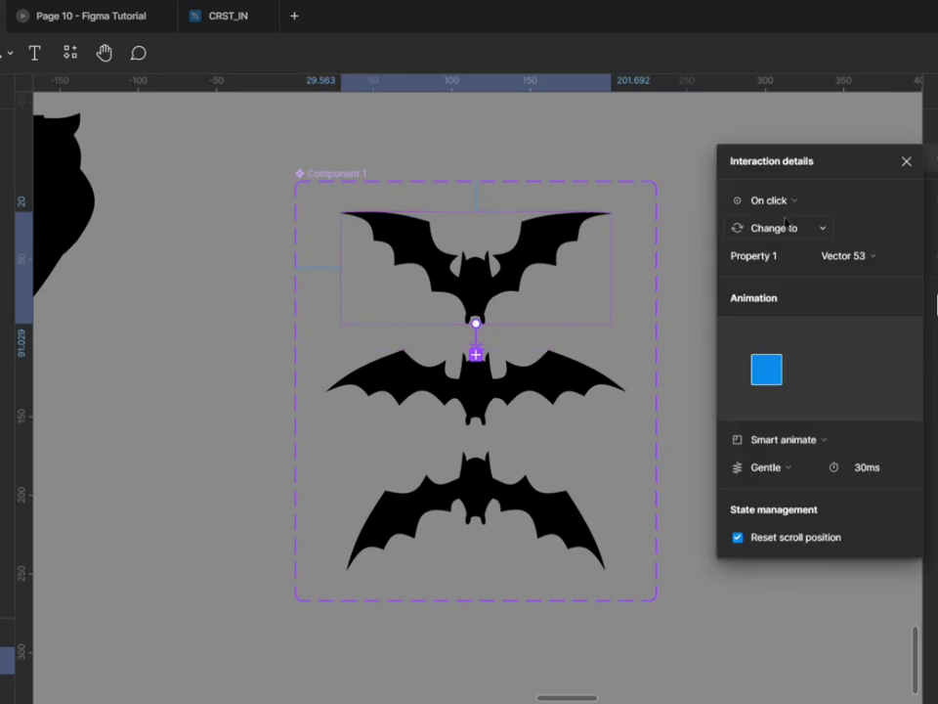
{"action": "left_click", "coordinate": [493, 405]}
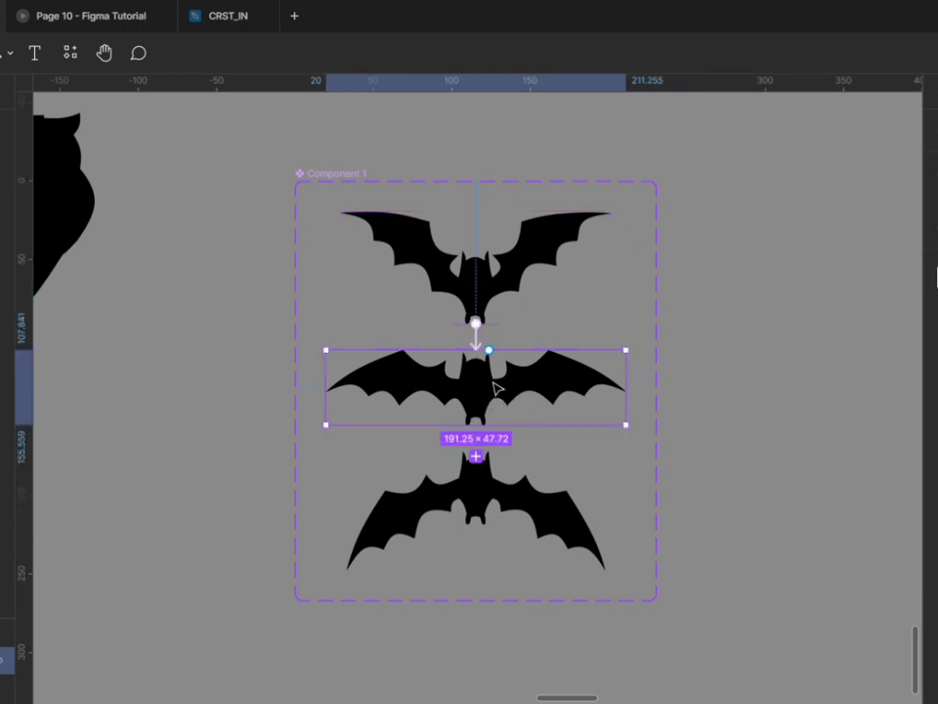
- Set the top bat's interaction trigger to After delay with a delay of 100 ms
{"action": "left_click", "coordinate": [479, 352]}
{"action": "left_click", "coordinate": [796, 200]}
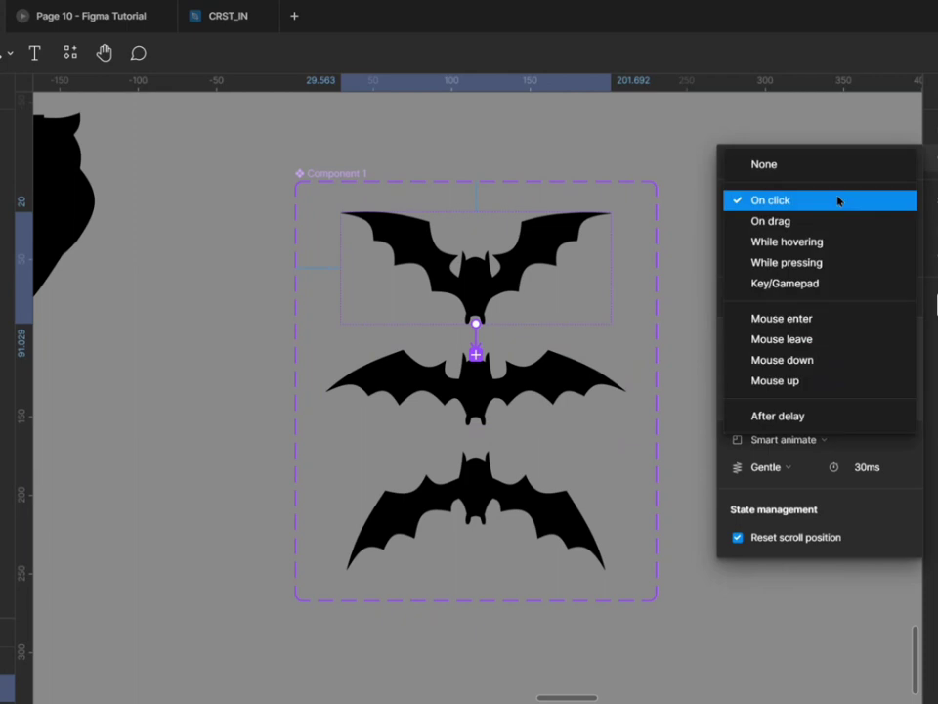
{"action": "left_click", "coordinate": [796, 417]}
{"action": "left_click", "coordinate": [876, 202]}
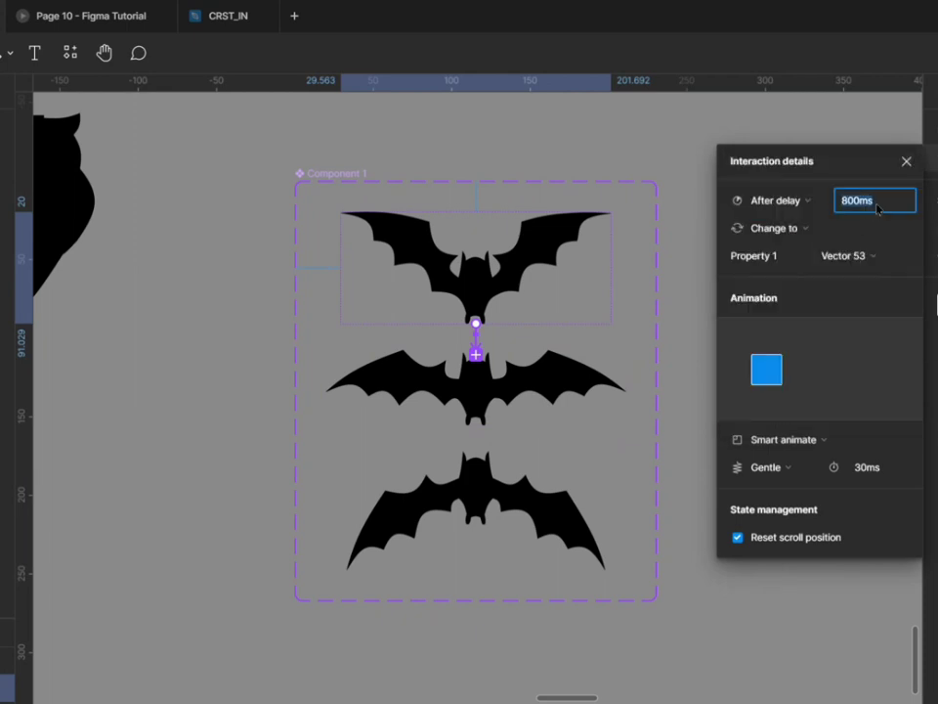
{"action": "type", "text": "3"}
- Connect the middle bat variant to the bottom one with an After delay trigger of 30 ms
{"action": "left_click", "coordinate": [533, 391]}
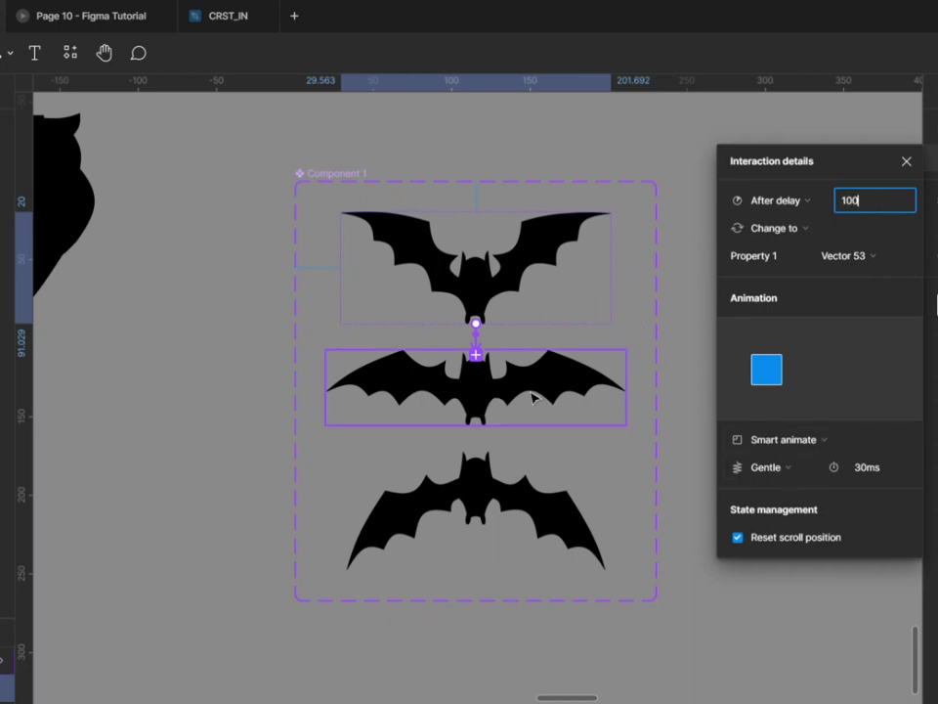
{"action": "left_click_drag", "start_coordinate": [485, 460], "coordinate": [491, 480]}
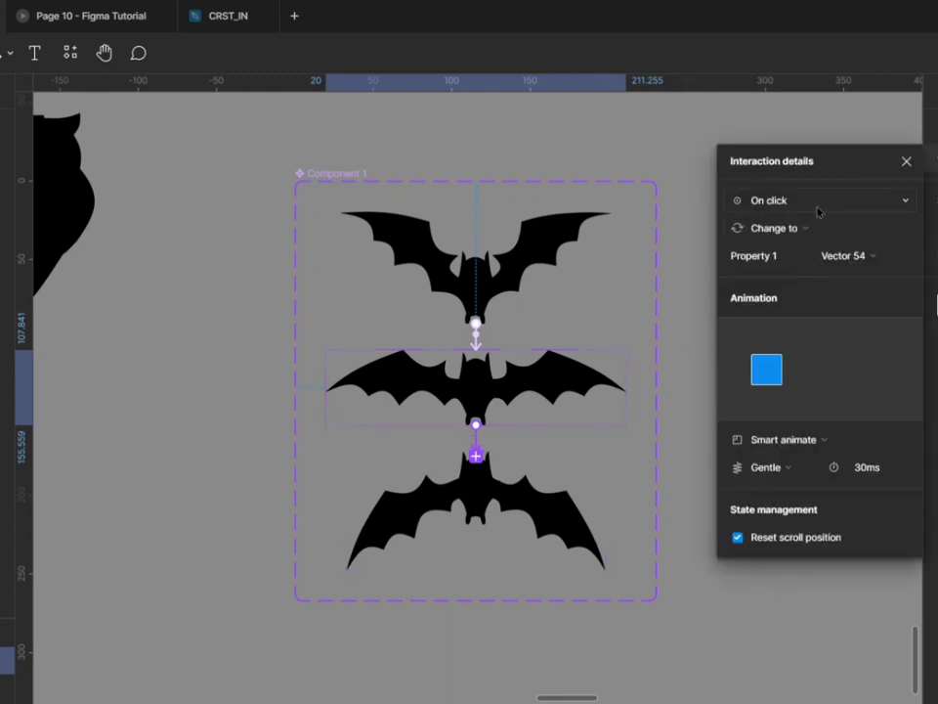
{"action": "left_click", "coordinate": [817, 203]}
{"action": "left_click", "coordinate": [772, 415]}
{"action": "left_click", "coordinate": [884, 204]}
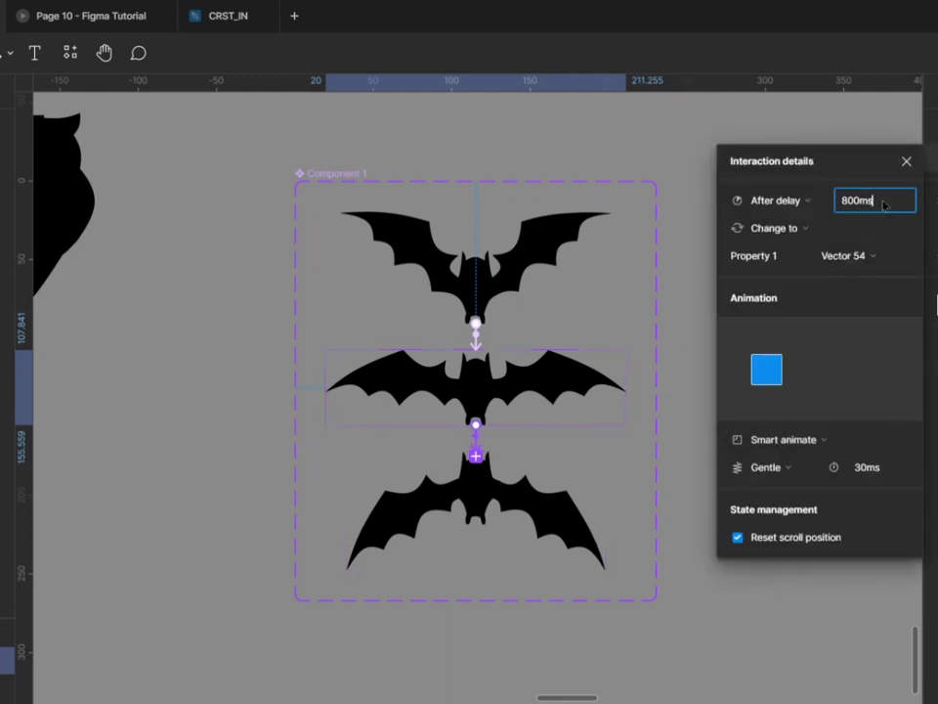
{"action": "key", "text": "ctrl+a"}
{"action": "type", "text": "30"}
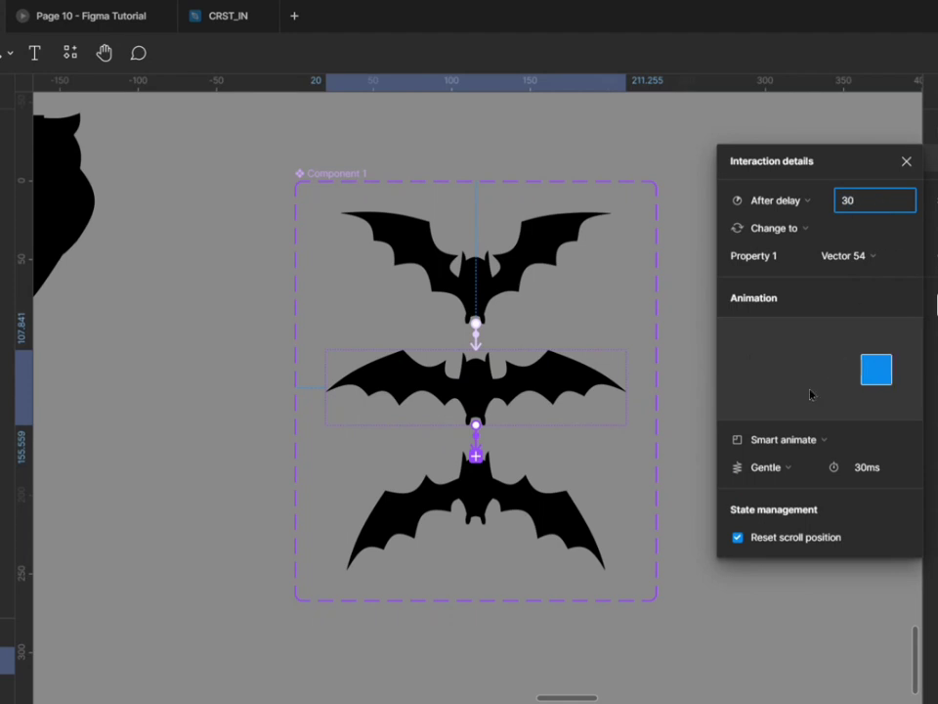
{"action": "left_click", "coordinate": [593, 427]}
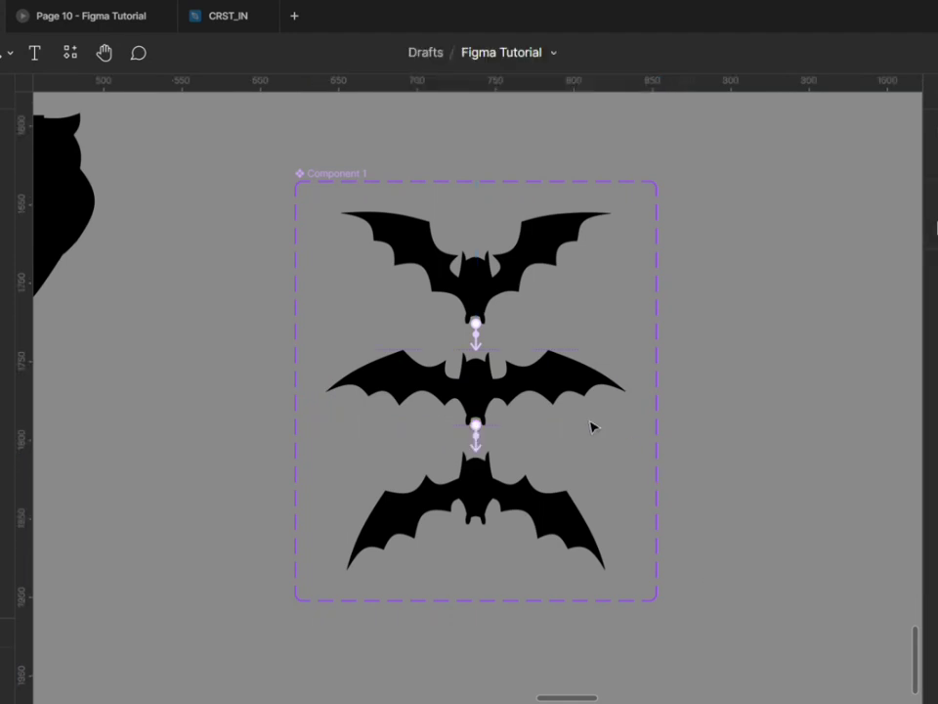
- Set the delay of the top bat's After delay interaction to 30 ms
{"action": "left_click", "coordinate": [479, 339]}
{"action": "left_click", "coordinate": [866, 205]}
{"action": "type", "text": "30"}
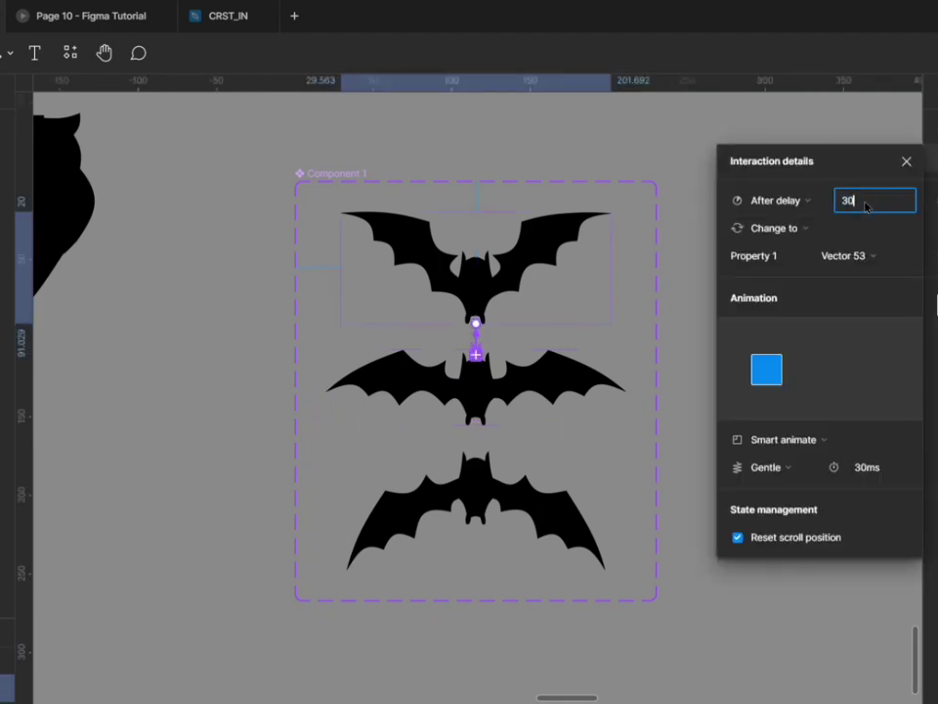
{"action": "left_click", "coordinate": [662, 155]}
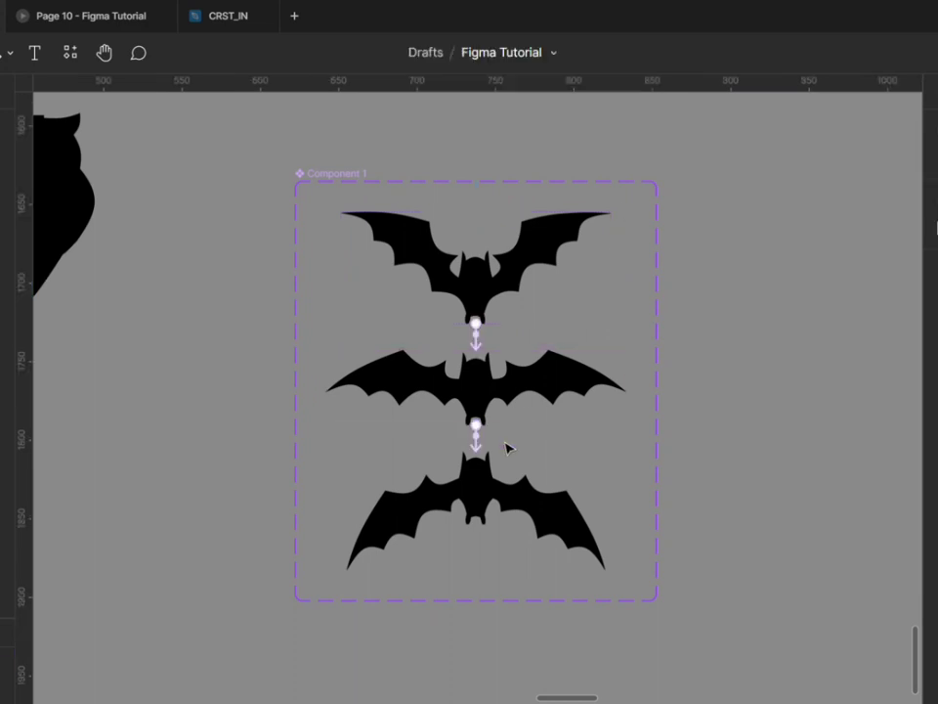
- Connect the bottom bat variant back to the top one with an After delay trigger of 30 ms
{"action": "left_click", "coordinate": [499, 502]}
{"action": "left_click_drag", "start_coordinate": [605, 510], "coordinate": [525, 299]}
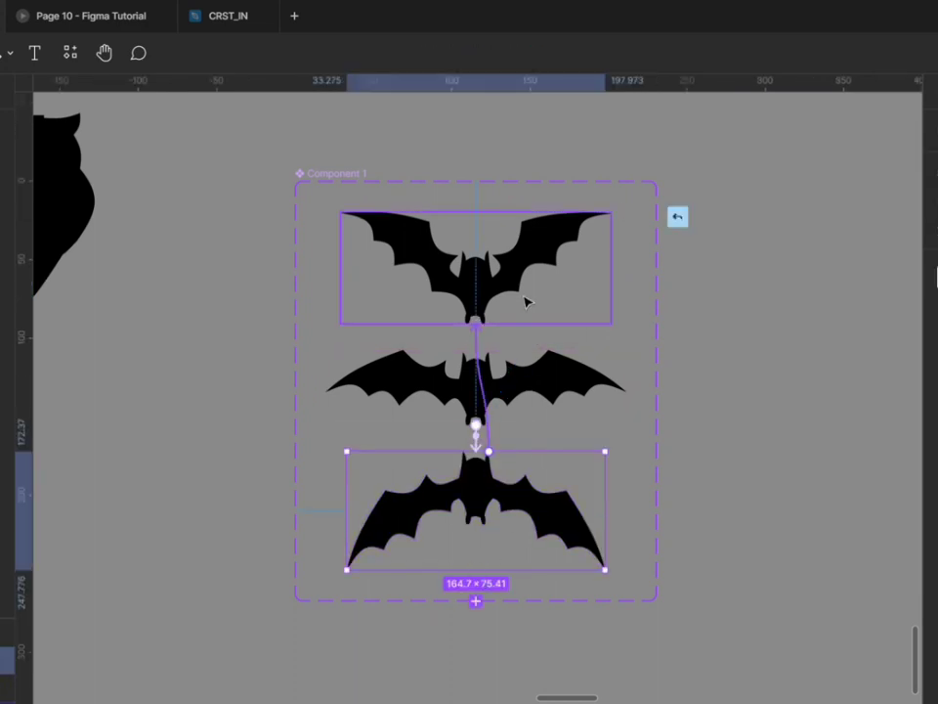
{"action": "left_click", "coordinate": [812, 204]}
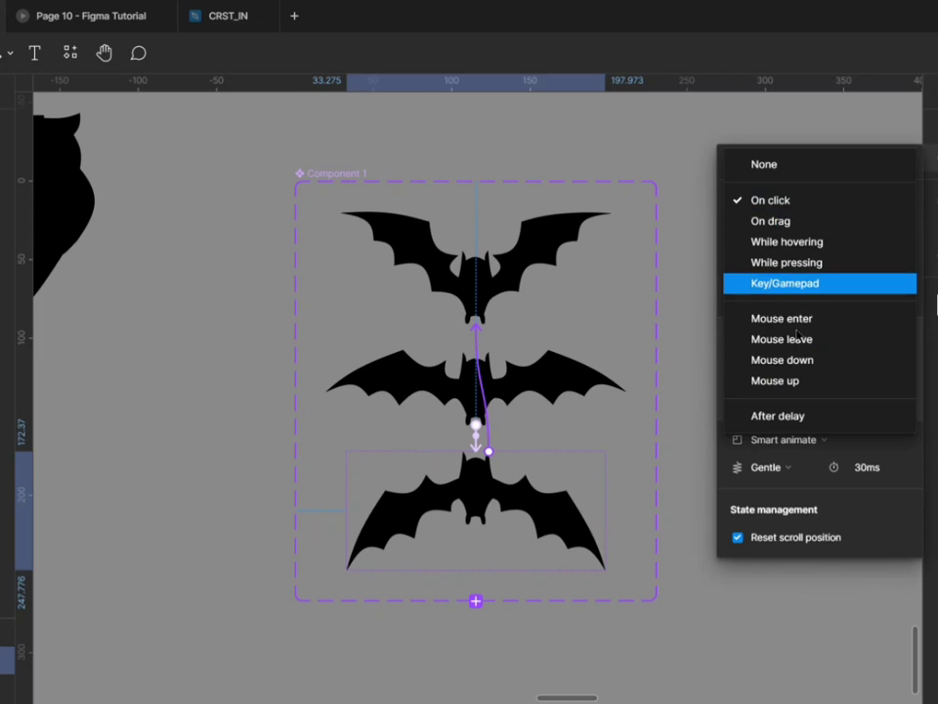
{"action": "left_click", "coordinate": [787, 416]}
{"action": "left_click", "coordinate": [882, 203]}
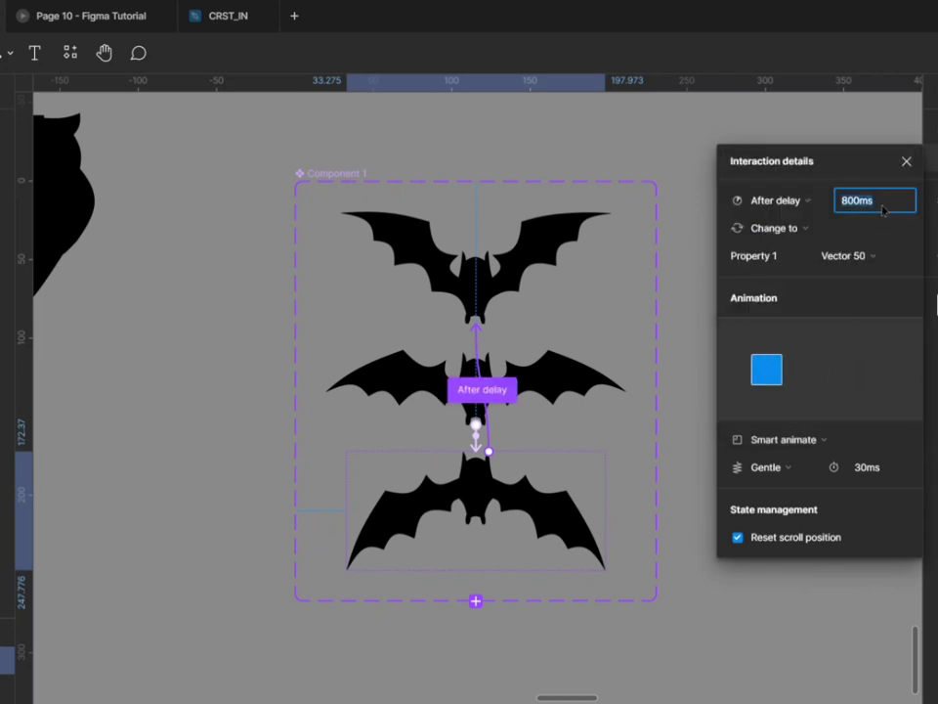
{"action": "type", "text": "30"}
{"action": "left_click", "coordinate": [654, 138]}
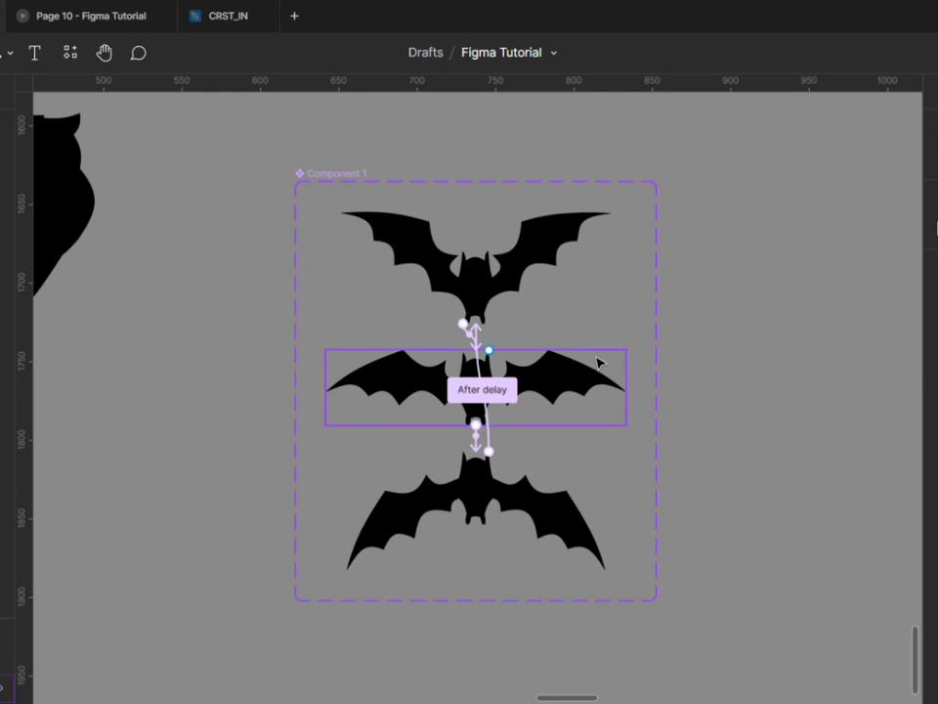
- Rename the bat component set as Bat and move the whole set sideways, farther from the owl silhouette
{"action": "double_click", "coordinate": [346, 176]}
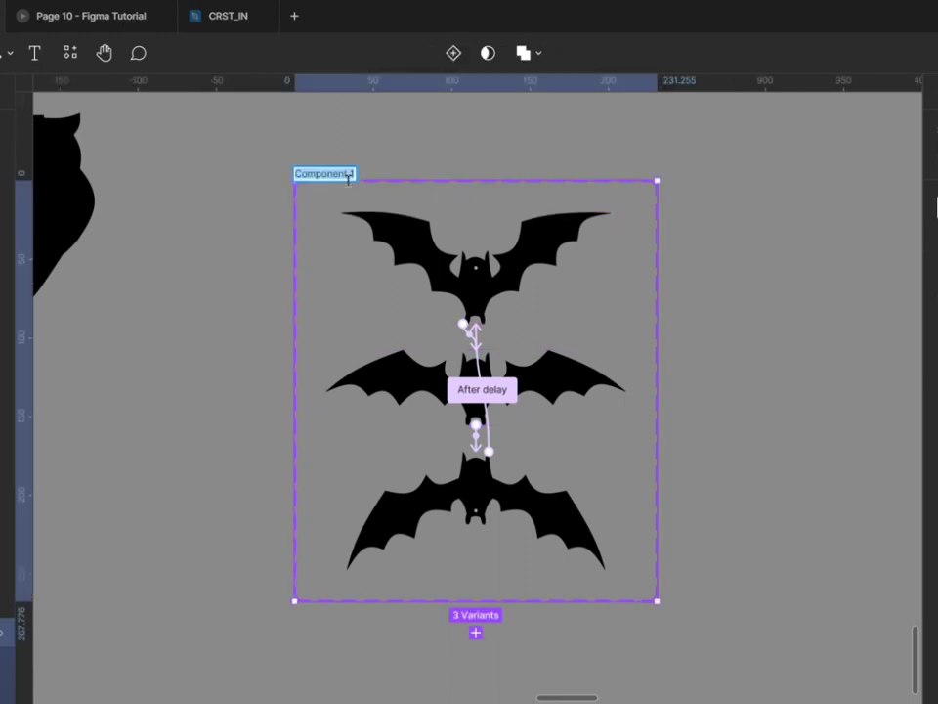
{"action": "type", "text": "bna"}
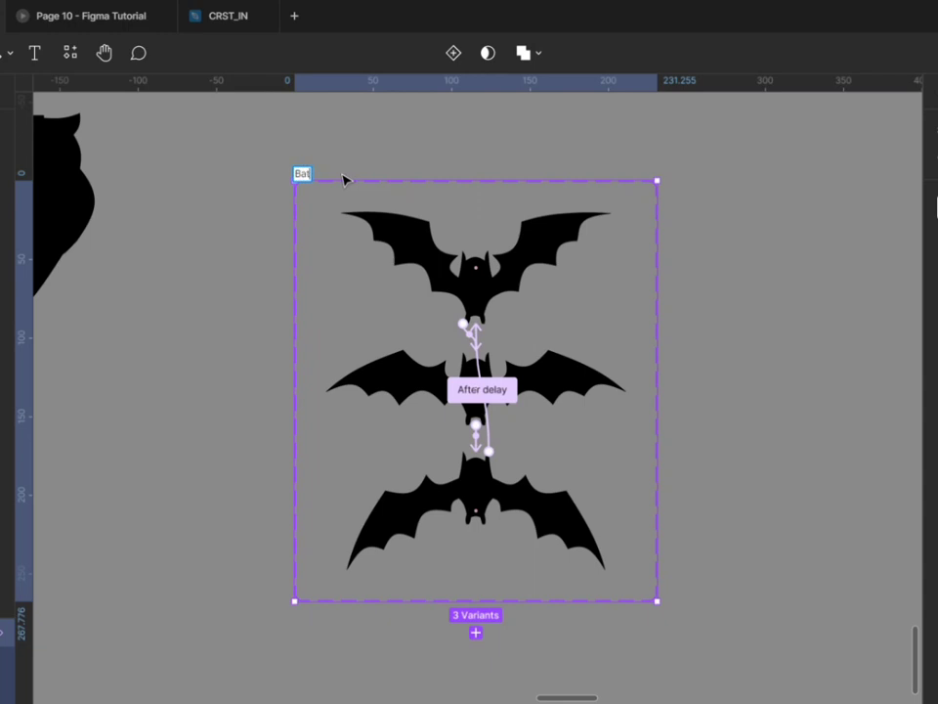
{"action": "left_click_drag", "start_coordinate": [451, 189], "coordinate": [450, 179]}
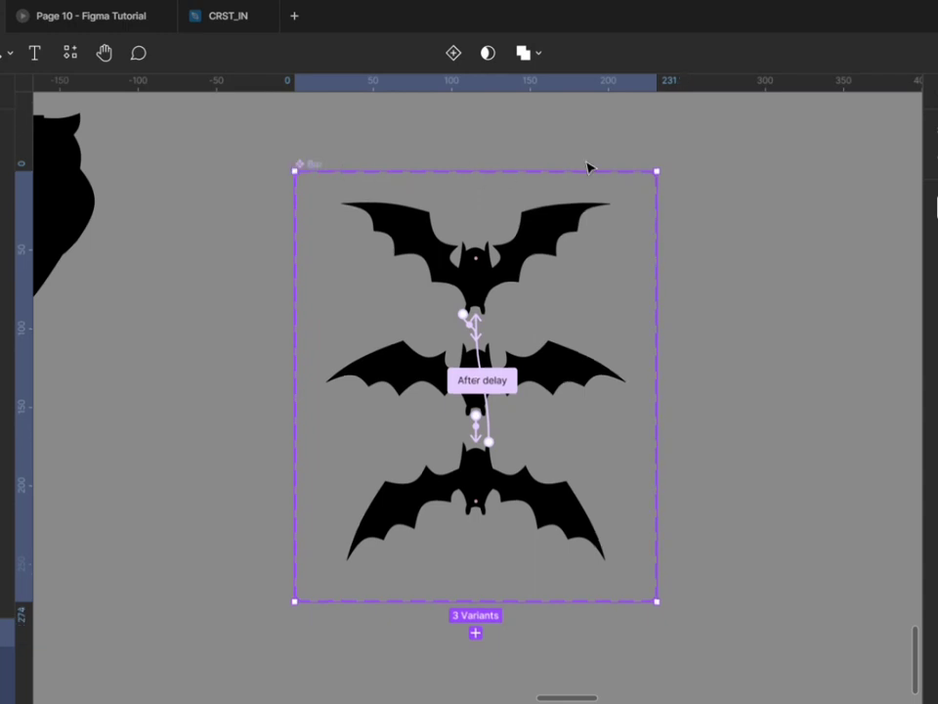
{"action": "key", "text": "ctrl+z"}
{"action": "left_click_drag", "start_coordinate": [542, 289], "coordinate": [710, 290]}
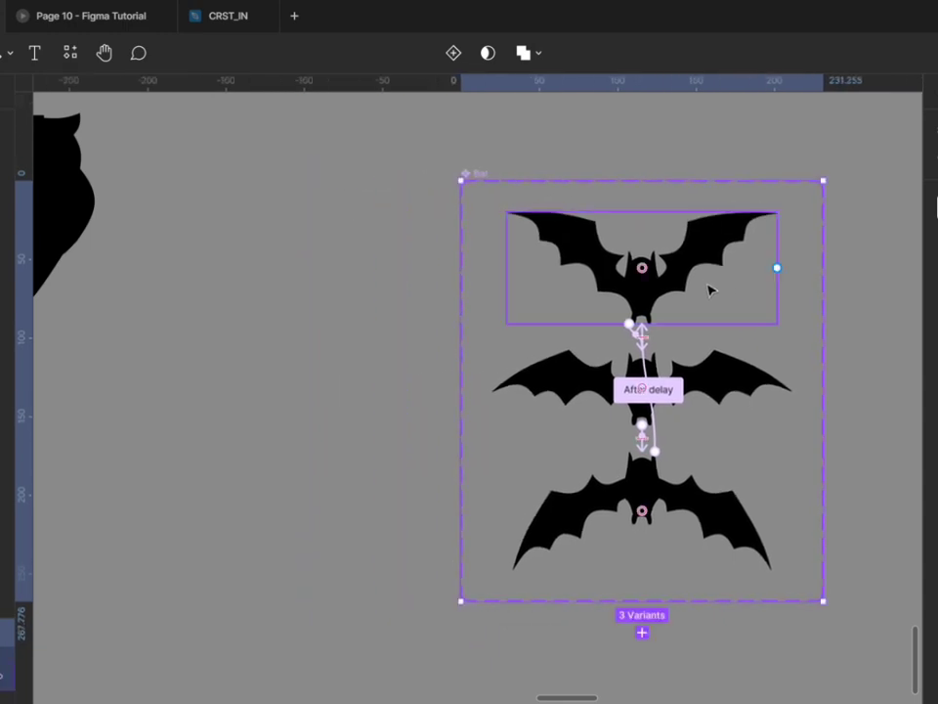
- Move the owl silhouette farther away from the bat component set to make room beside it
{"action": "scroll", "coordinate": [711, 290], "scroll_direction": "down", "scroll_amount": 3}
{"action": "scroll", "coordinate": [293, 410], "scroll_direction": "up", "scroll_amount": 4}
{"action": "scroll", "coordinate": [313, 457], "scroll_direction": "up", "scroll_amount": 2}
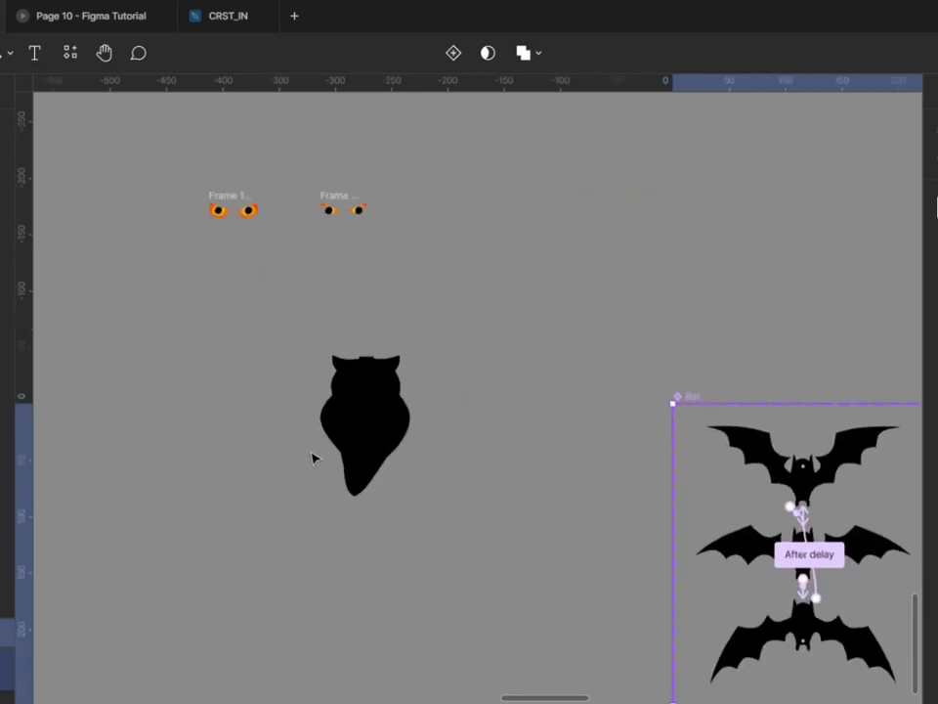
{"action": "scroll", "coordinate": [312, 457], "scroll_direction": "up", "scroll_amount": 2}
{"action": "left_click_drag", "start_coordinate": [382, 422], "coordinate": [127, 409]}
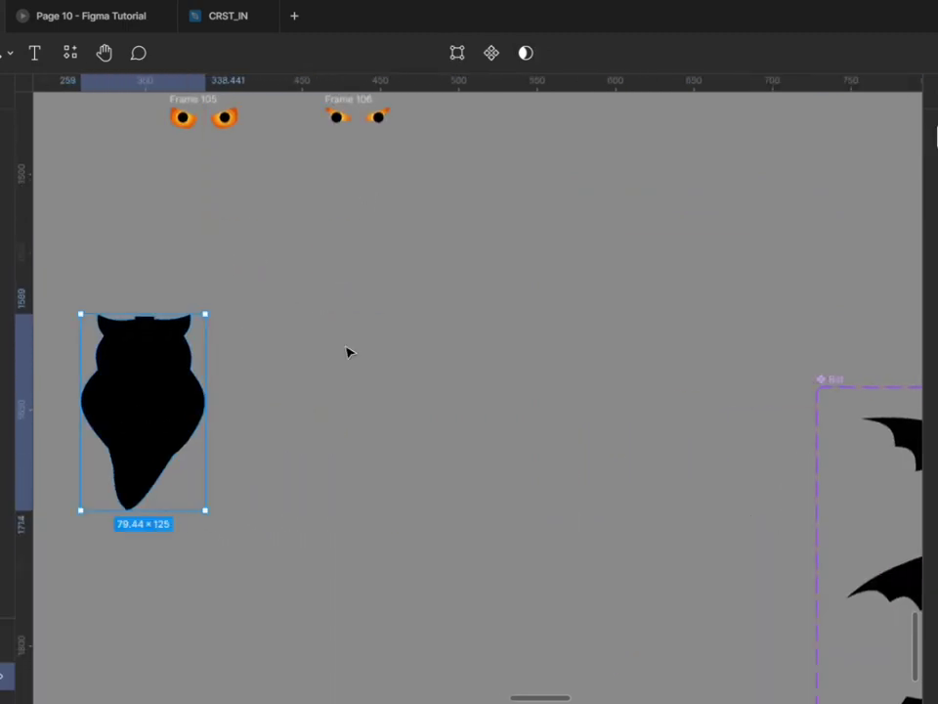
- Place the wide-open eyes of Frame 105 on top of the owl silhouette
{"action": "scroll", "coordinate": [352, 371], "scroll_direction": "down", "scroll_amount": 2}
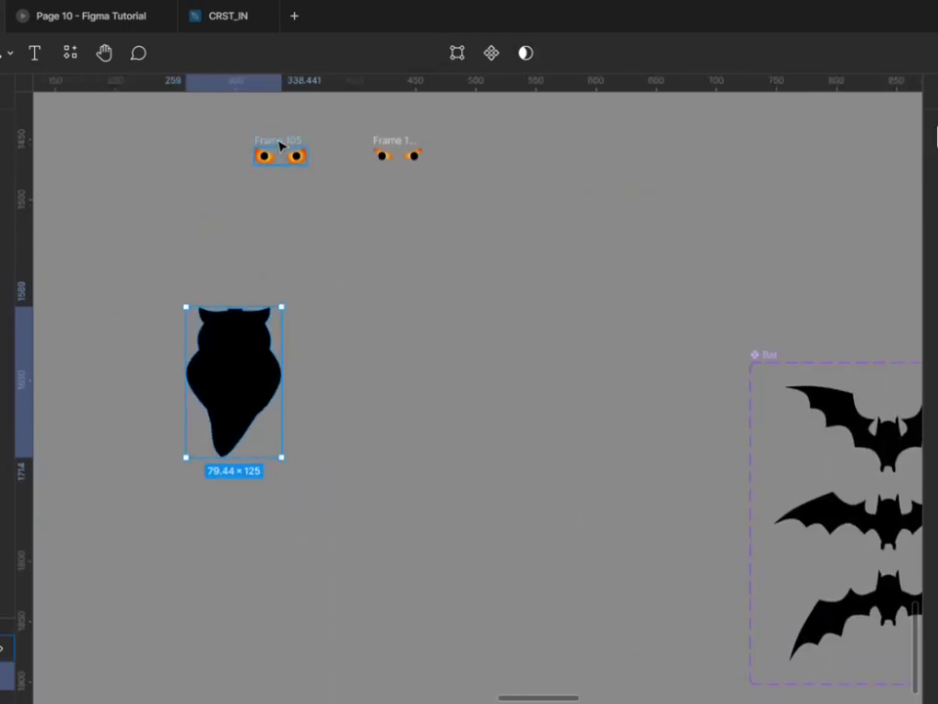
{"action": "left_click_drag", "start_coordinate": [280, 147], "coordinate": [270, 251]}
{"action": "scroll", "coordinate": [244, 323], "scroll_direction": "up", "scroll_amount": 2}
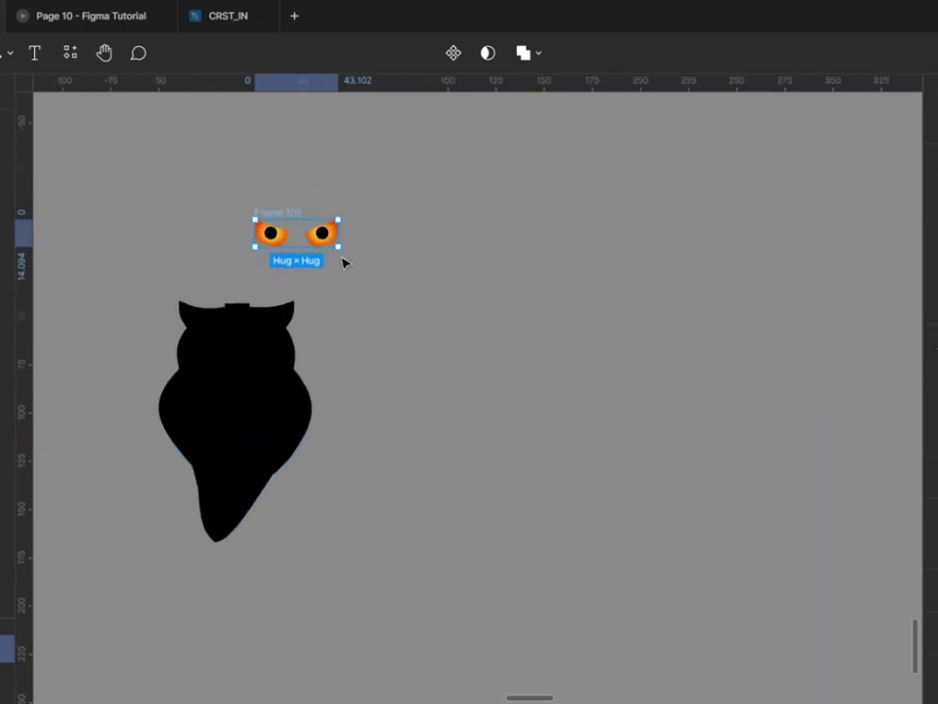
{"action": "left_click_drag", "start_coordinate": [323, 235], "coordinate": [275, 391]}
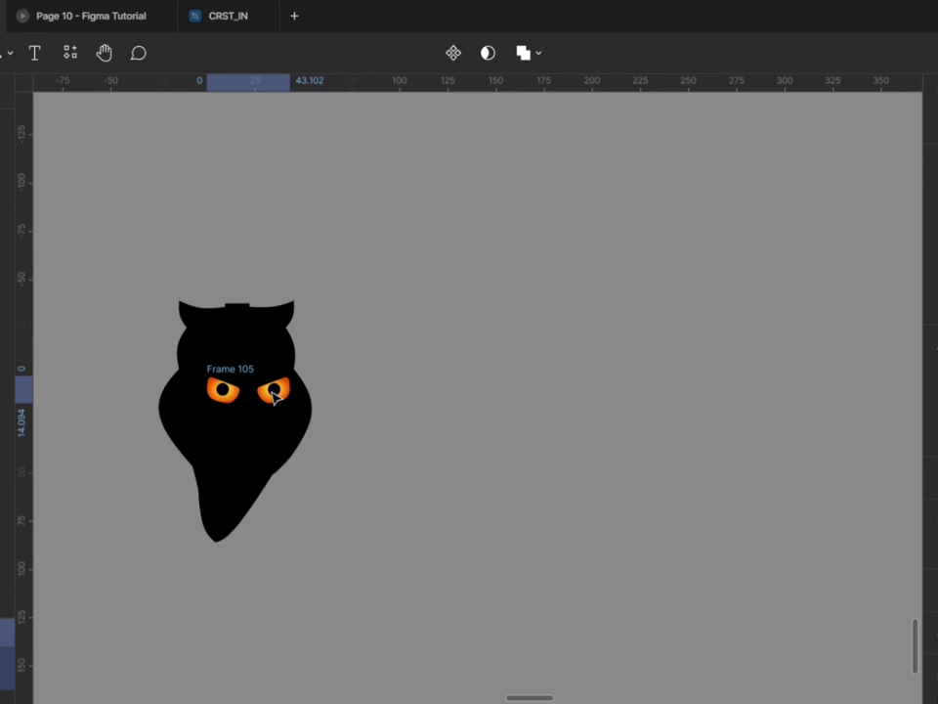
{"action": "scroll", "coordinate": [215, 408], "scroll_direction": "up", "scroll_amount": 2}
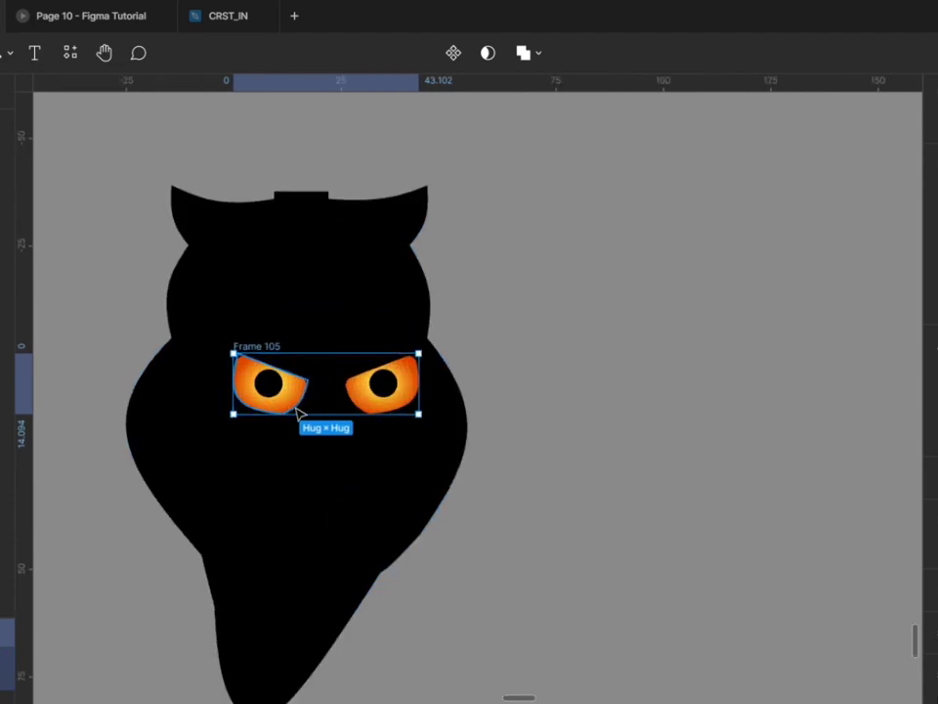
{"action": "scroll", "coordinate": [301, 412], "scroll_direction": "up", "scroll_amount": 2}
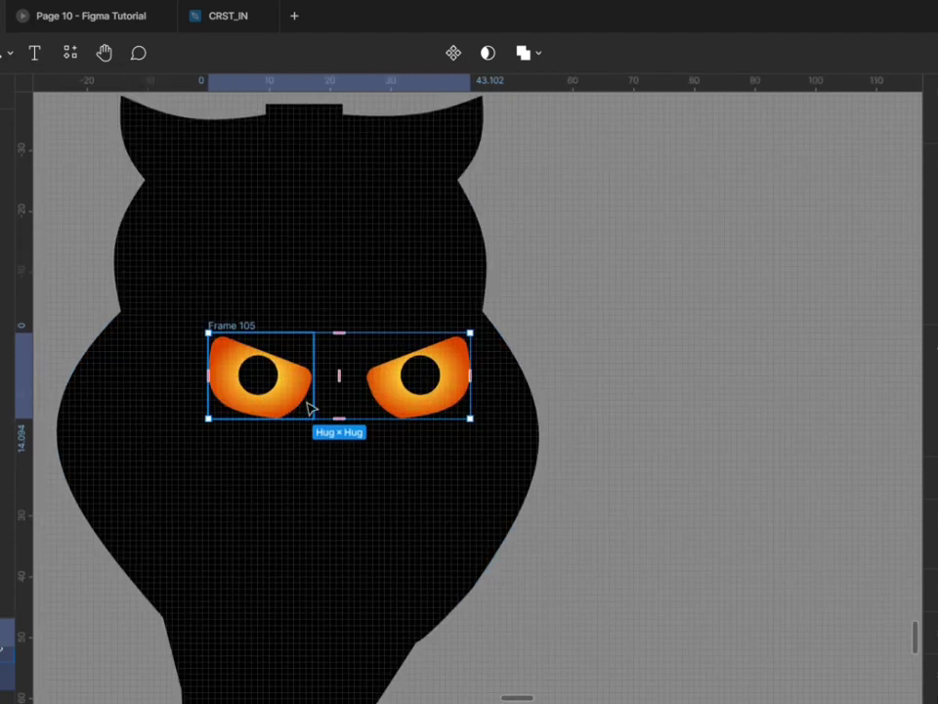
- Shift the owl silhouette down about 14 px and raise the Frame 105 eyes into its head
{"action": "left_click", "coordinate": [375, 486]}
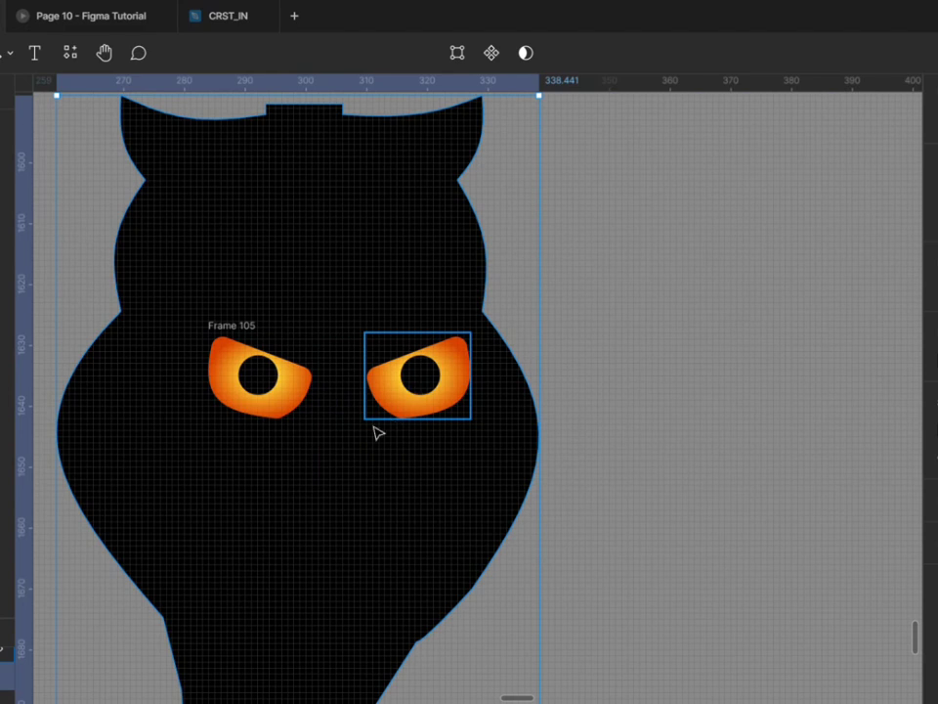
{"action": "left_click_drag", "start_coordinate": [251, 330], "coordinate": [272, 428]}
{"action": "left_click_drag", "start_coordinate": [260, 337], "coordinate": [252, 276]}
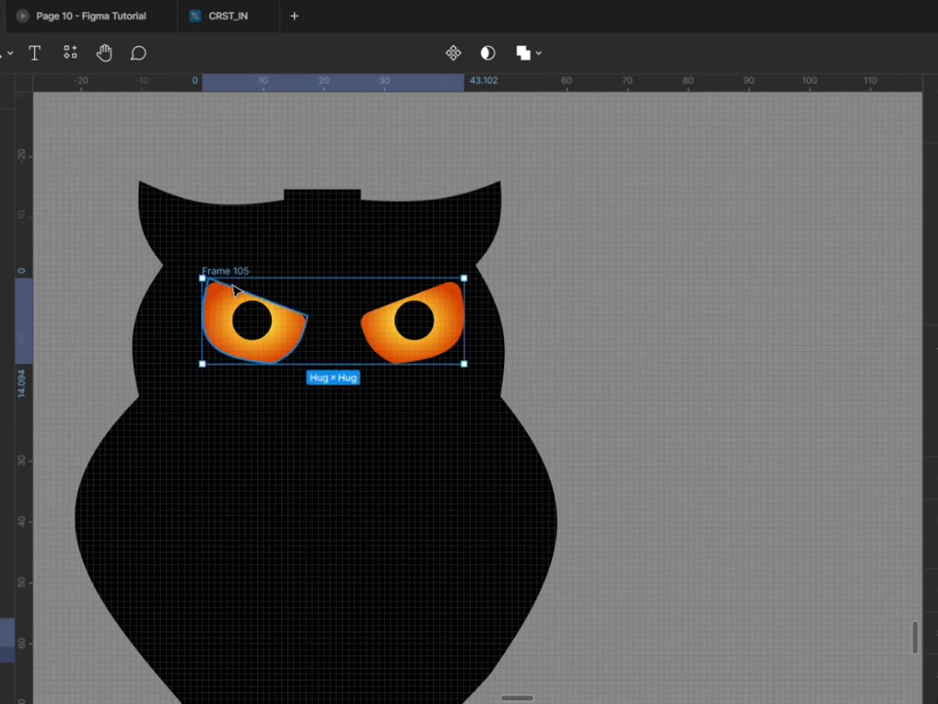
- Centre the Frame 105 eyes horizontally on the owl silhouette and check their distances to its edges
{"action": "left_click", "coordinate": [251, 219]}
{"action": "scroll", "coordinate": [266, 298], "scroll_direction": "up", "scroll_amount": 2}
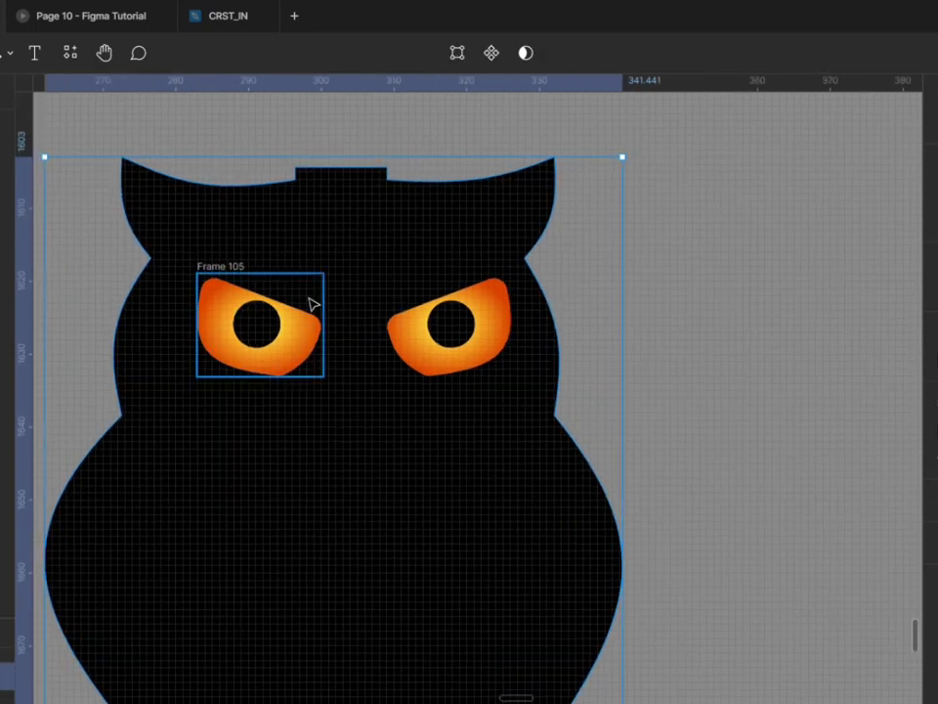
{"action": "left_click", "coordinate": [256, 271], "text": "shift"}
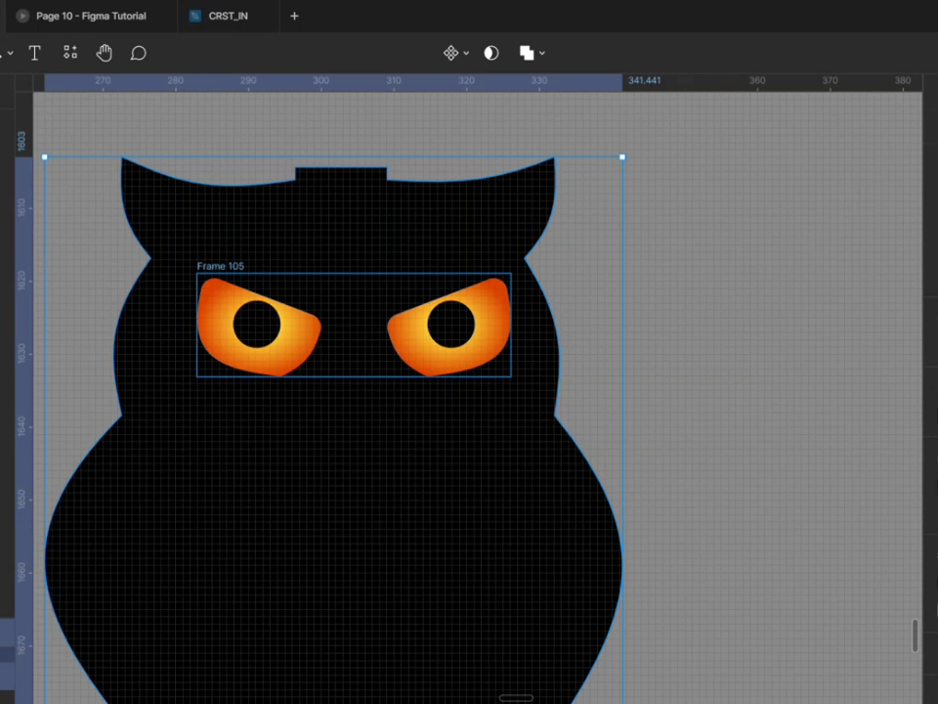
{"action": "scroll", "coordinate": [839, 235], "scroll_direction": "down", "scroll_amount": 3}
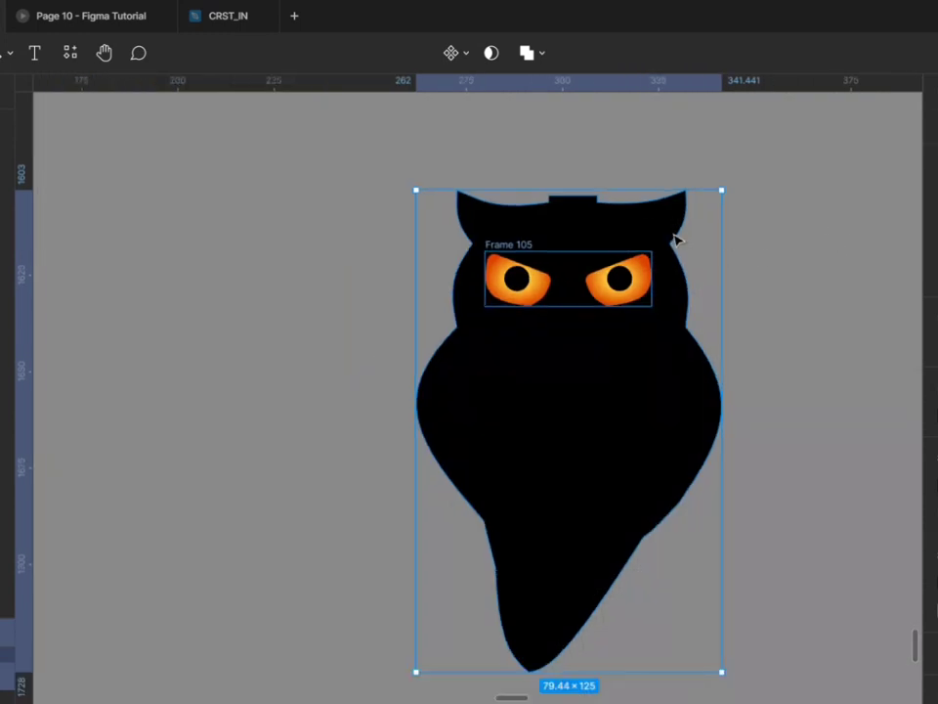
{"action": "left_click", "coordinate": [655, 162]}
{"action": "left_click", "coordinate": [612, 264]}
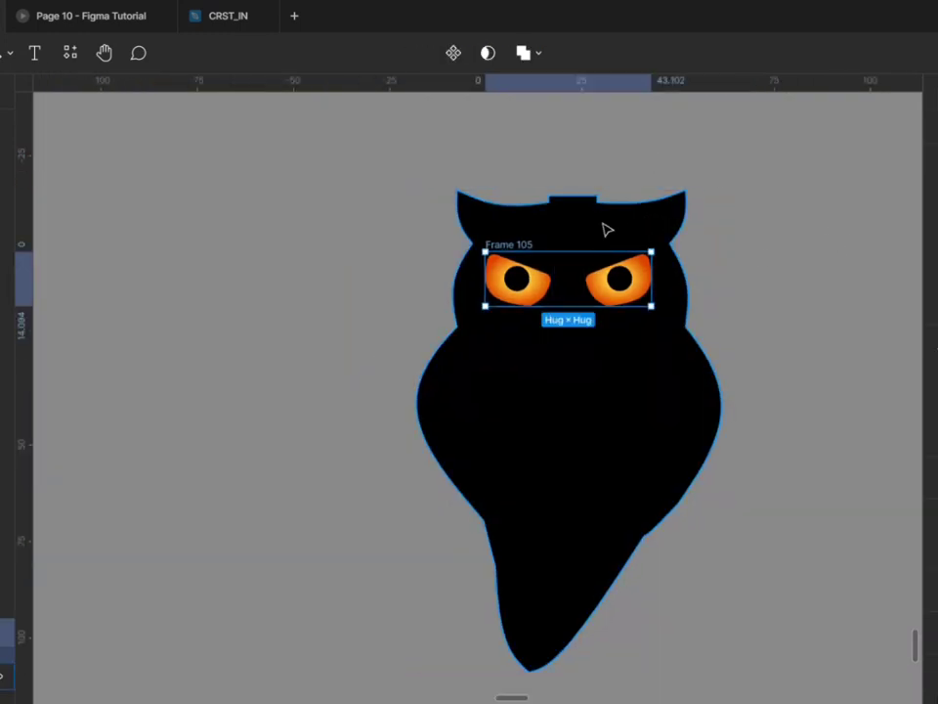
{"action": "key", "text": "alt"}
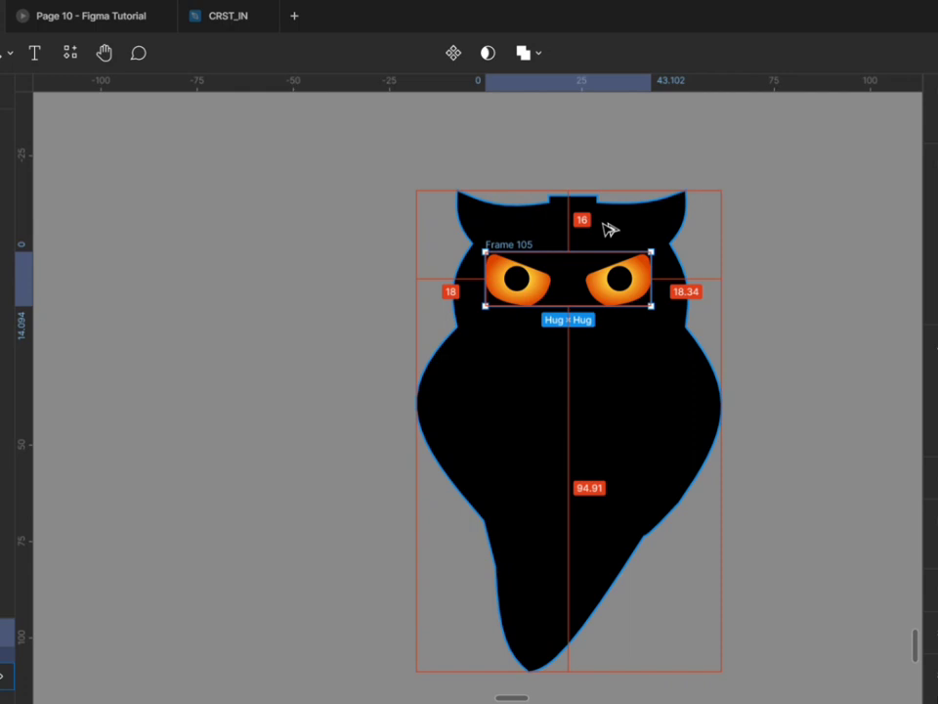
- Duplicate the owl silhouette without its eyes and place the copy beside the original at the same height
{"action": "scroll", "coordinate": [297, 270], "scroll_direction": "down", "scroll_amount": 5}
{"action": "scroll", "coordinate": [298, 272], "scroll_direction": "up", "scroll_amount": 2}
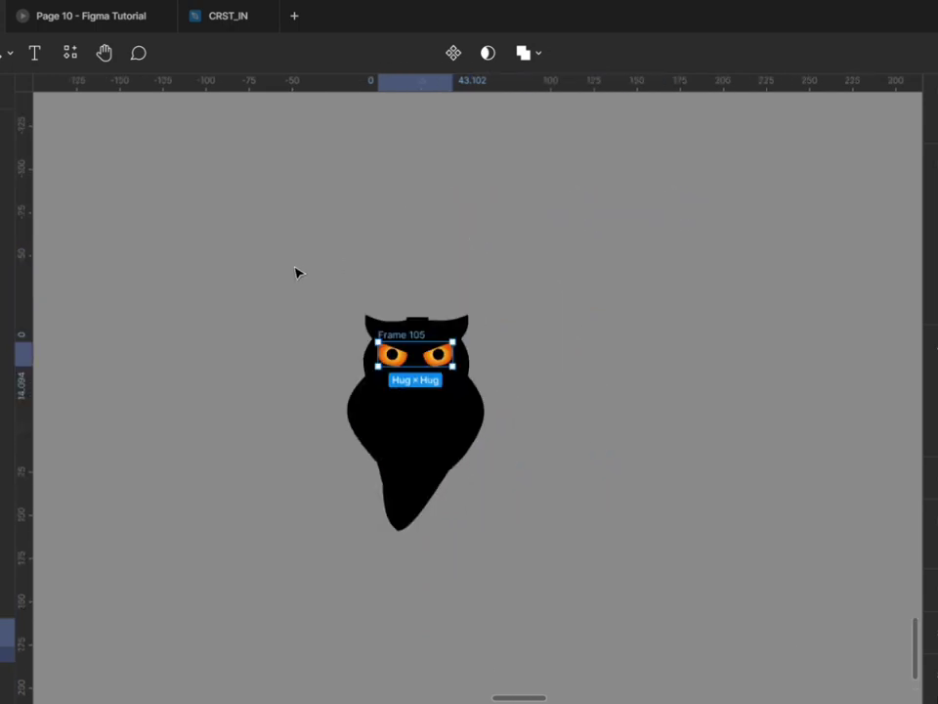
{"action": "left_click", "coordinate": [553, 337]}
{"action": "scroll", "coordinate": [450, 446], "scroll_direction": "up", "scroll_amount": 2}
{"action": "left_click", "coordinate": [452, 451]}
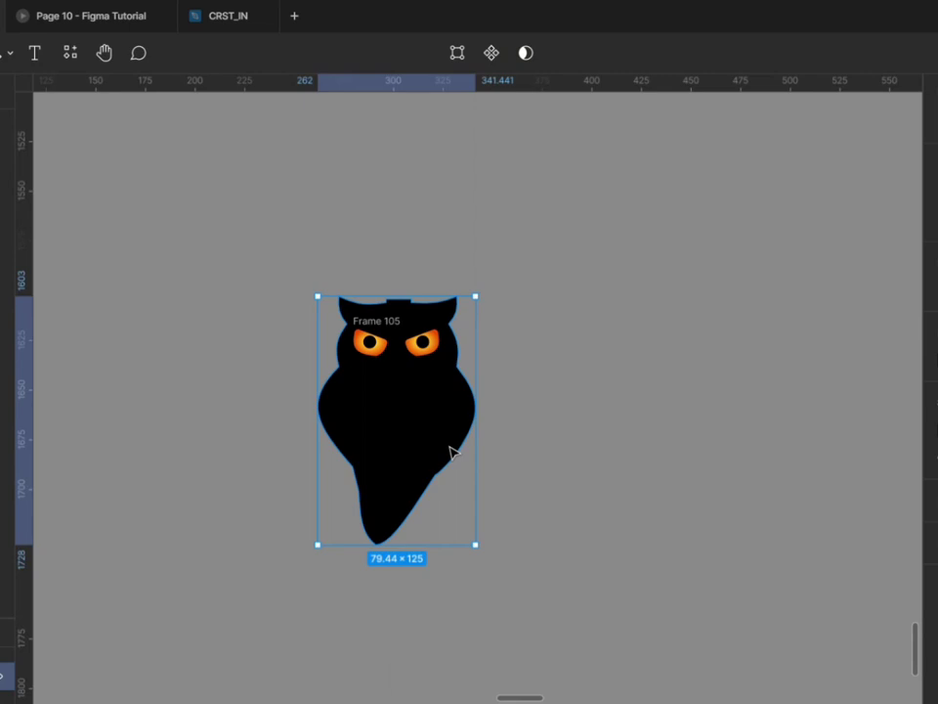
{"action": "key", "text": "ctrl+d"}
{"action": "left_click_drag", "start_coordinate": [452, 452], "coordinate": [637, 444]}
- Bring the narrowed eyes of Frame 106 down onto the duplicated owl silhouette
{"action": "scroll", "coordinate": [718, 402], "scroll_direction": "up", "scroll_amount": 1}
{"action": "scroll", "coordinate": [589, 370], "scroll_direction": "down", "scroll_amount": 3}
{"action": "scroll", "coordinate": [588, 368], "scroll_direction": "up", "scroll_amount": 2}
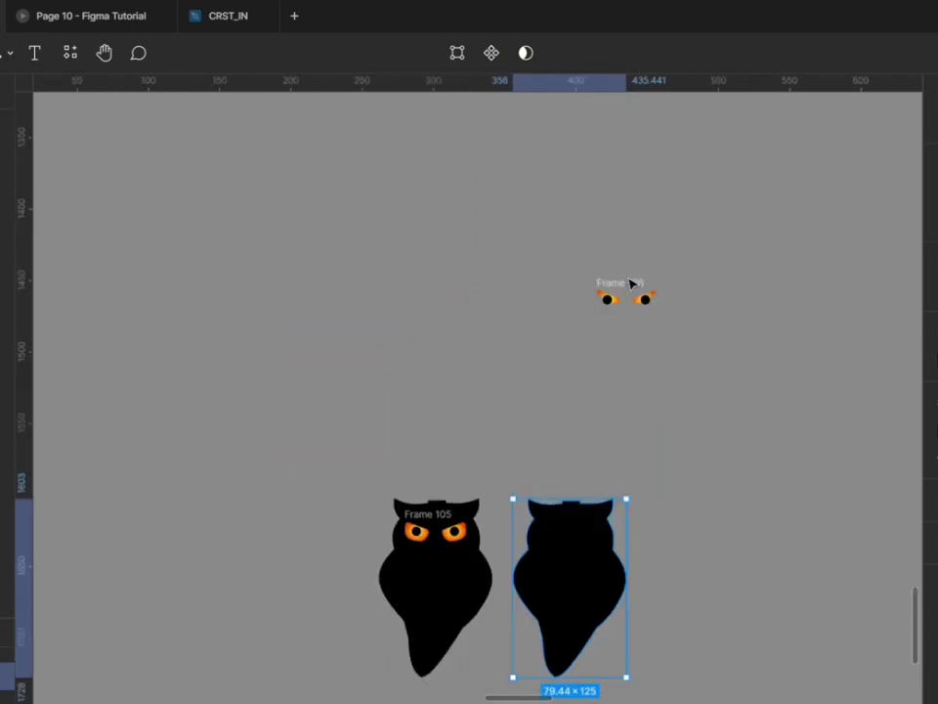
{"action": "left_click", "coordinate": [629, 279]}
{"action": "left_click_drag", "start_coordinate": [631, 286], "coordinate": [580, 406]}
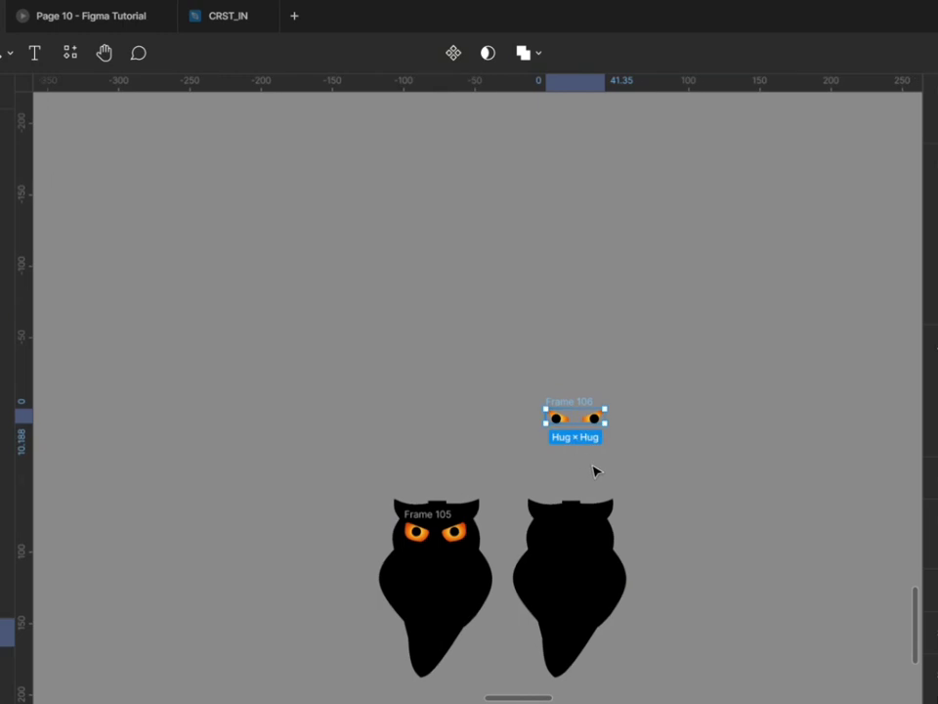
{"action": "scroll", "coordinate": [596, 471], "scroll_direction": "up", "scroll_amount": 3}
{"action": "left_click_drag", "start_coordinate": [547, 344], "coordinate": [552, 451]}
{"action": "scroll", "coordinate": [598, 538], "scroll_direction": "up", "scroll_amount": 2}
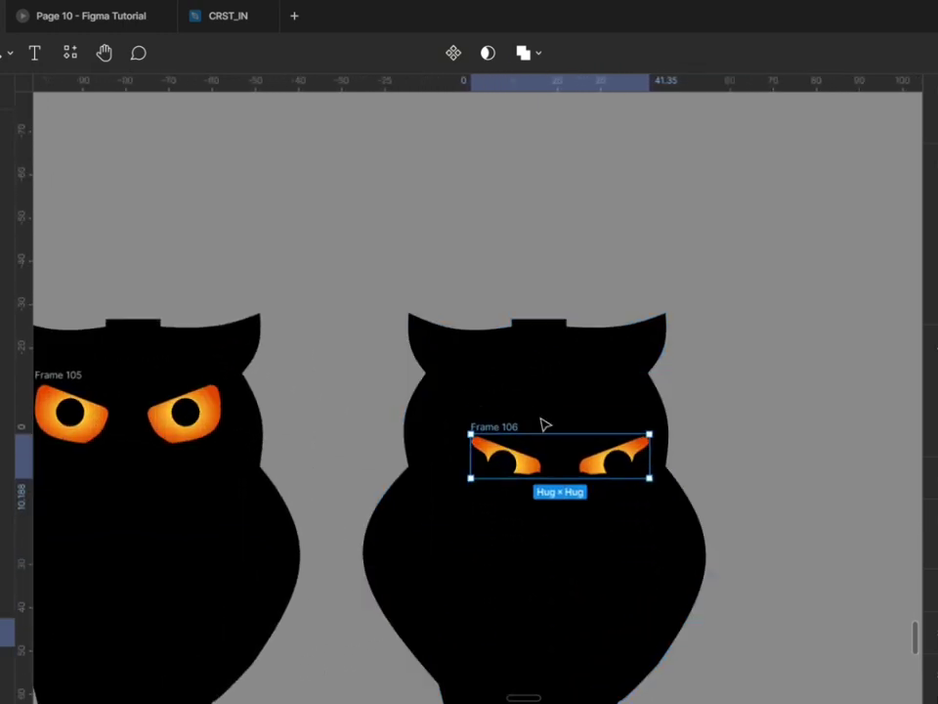
- Align the Frame 106 eyes to the horizontal centre of the second owl silhouette
{"action": "left_click", "coordinate": [536, 357]}
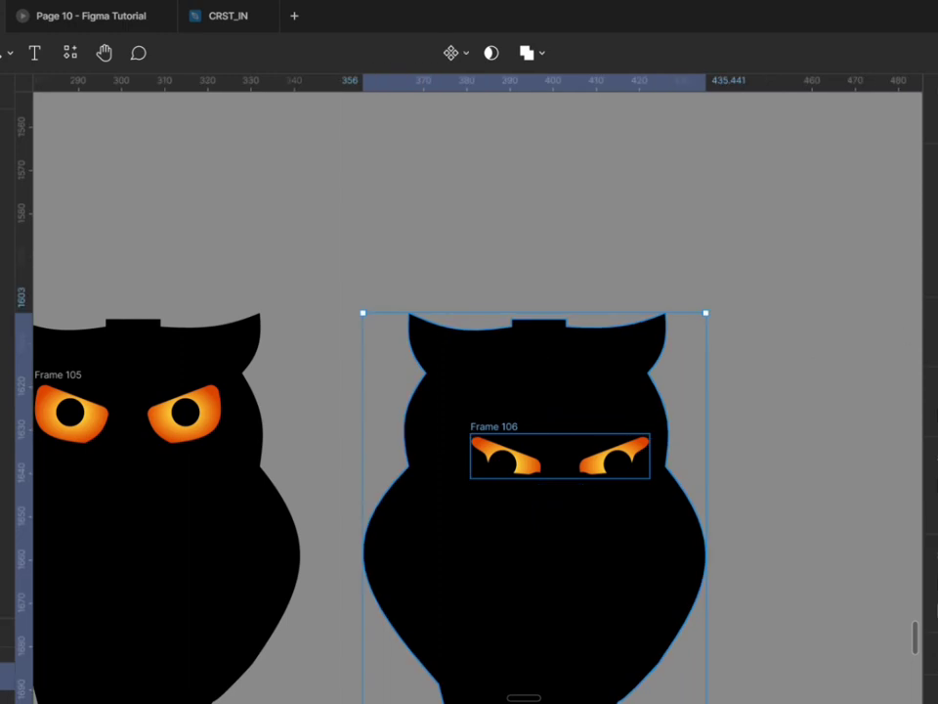
{"action": "key", "text": "alt+h"}
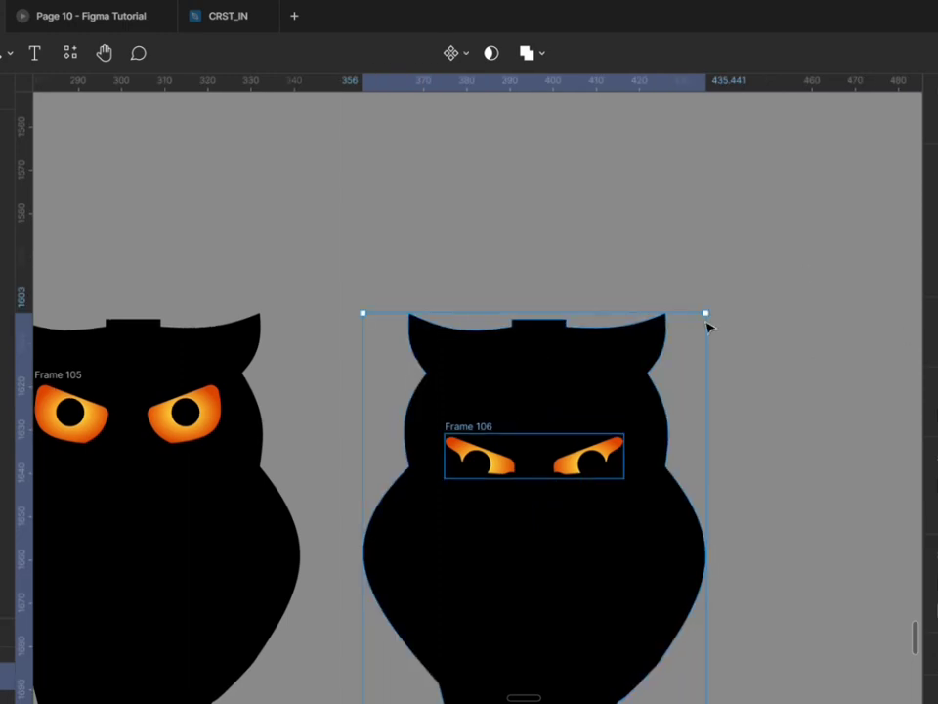
{"action": "left_click", "coordinate": [630, 259]}
- Nudge the Frame 106 eyes up into the second owl's head, 19 px below the silhouette's top edge
{"action": "left_click", "coordinate": [492, 442]}
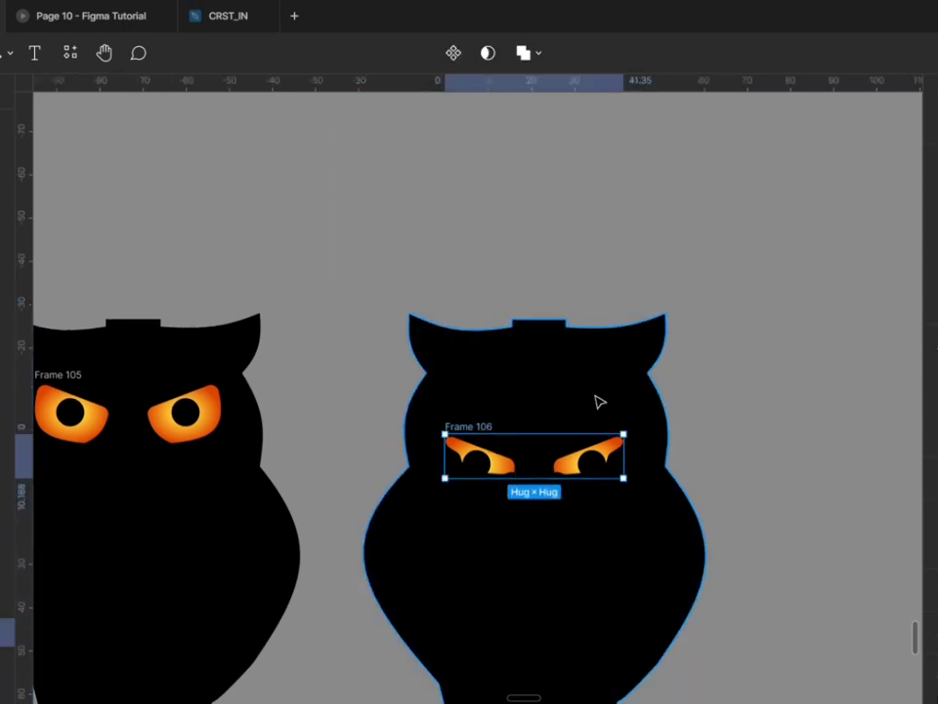
{"action": "key", "text": "alt"}
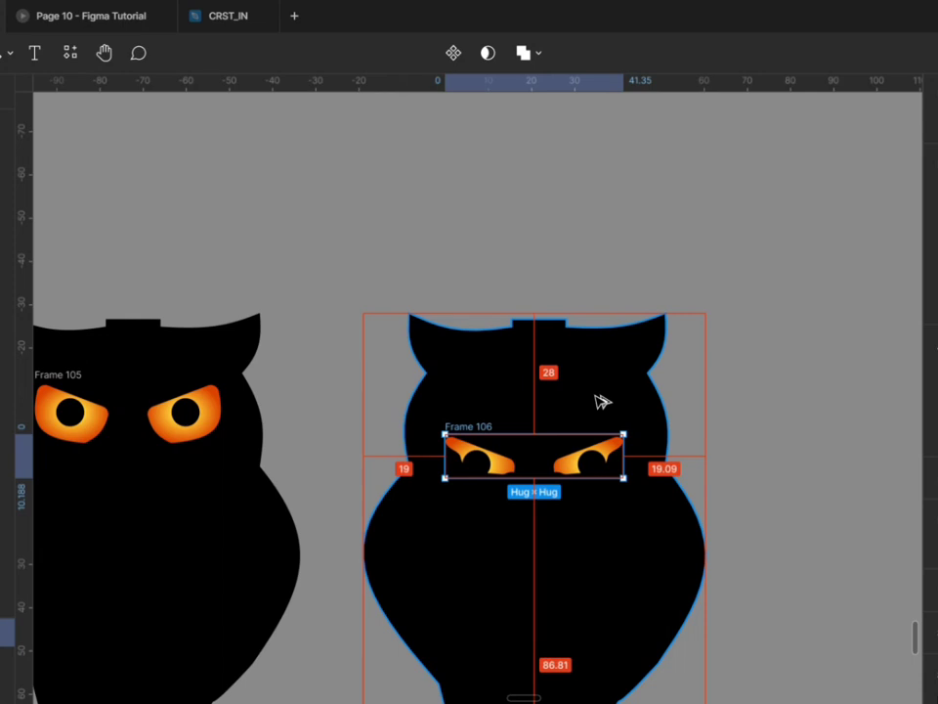
{"action": "key", "text": "shift+Up"}
{"action": "key", "text": "shift+Up"}
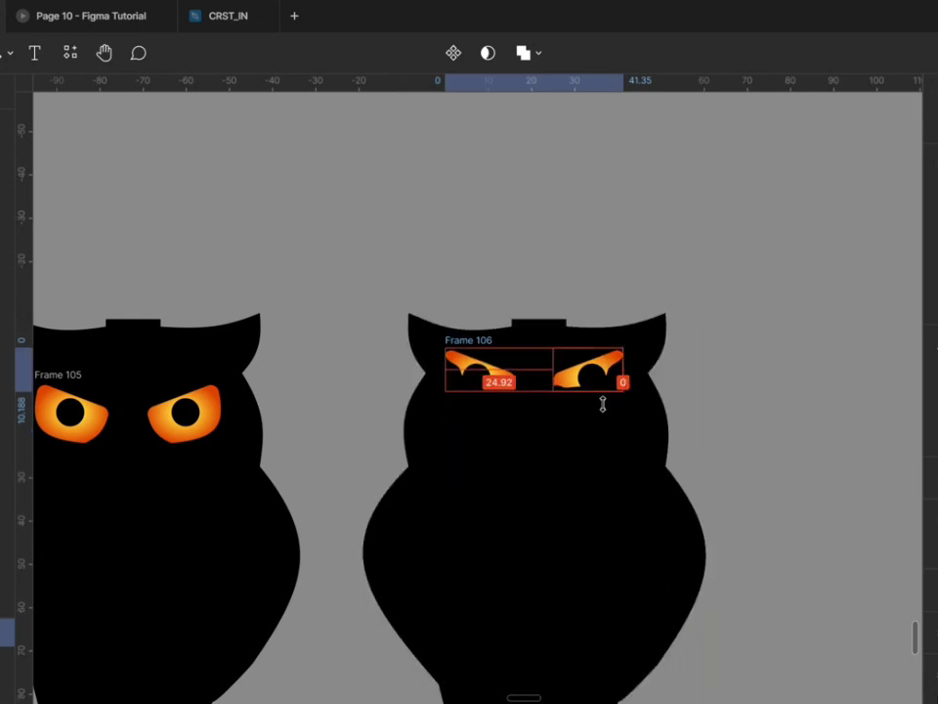
{"action": "key", "text": "Down"}
{"action": "key", "text": "shift+Down"}
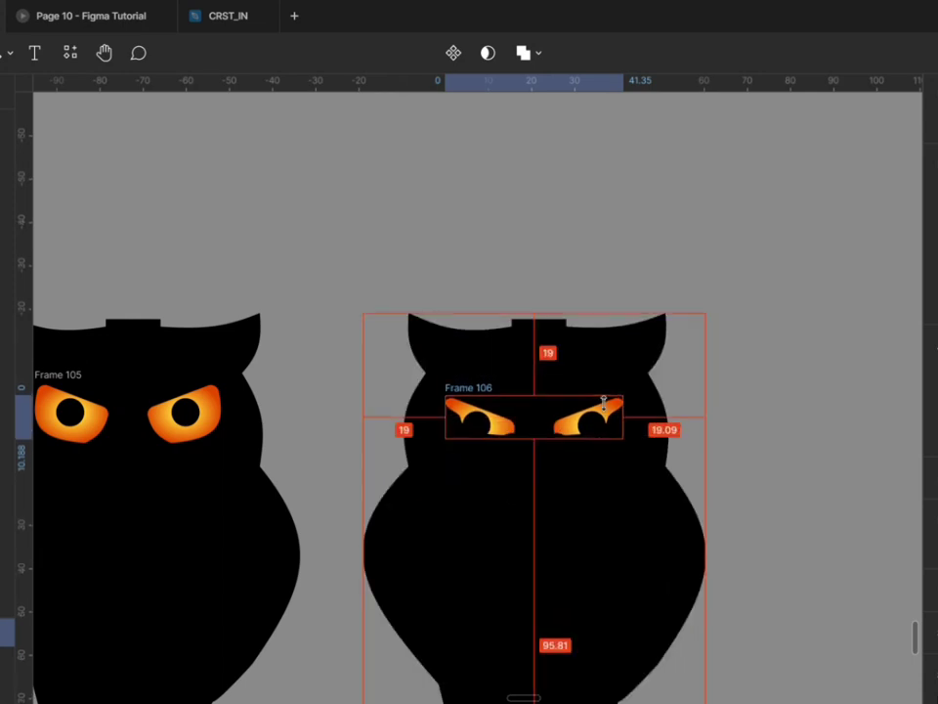
- Nudge the Frame 106 eyes up until they sit 16 px below the top edge of the second owl silhouette
{"action": "key", "text": "Up"}
{"action": "key", "text": "Up"}
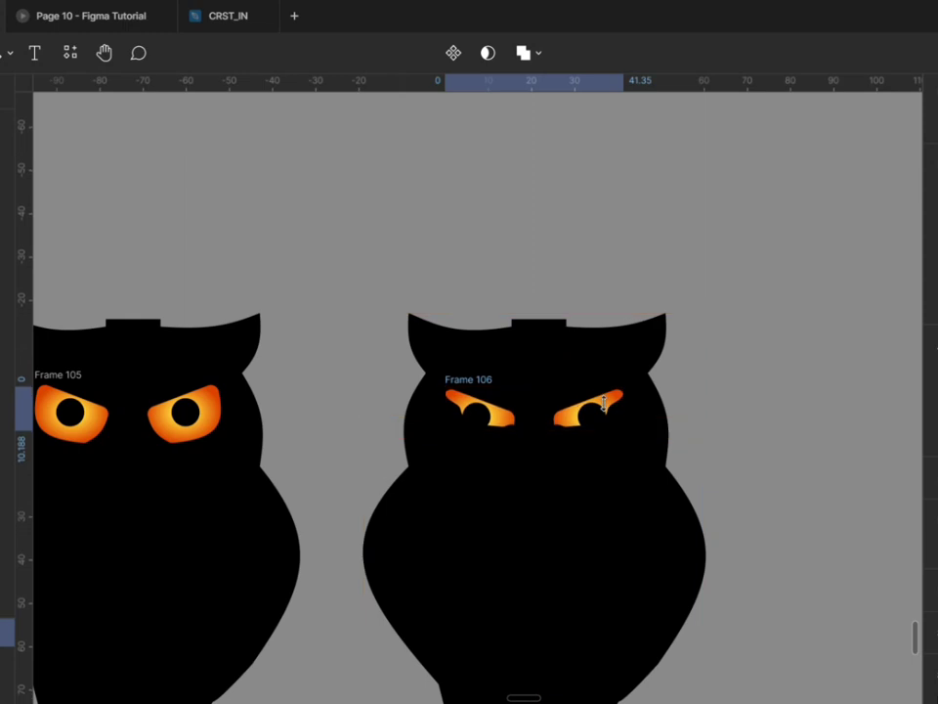
{"action": "key", "text": "alt"}
{"action": "key", "text": "Up"}
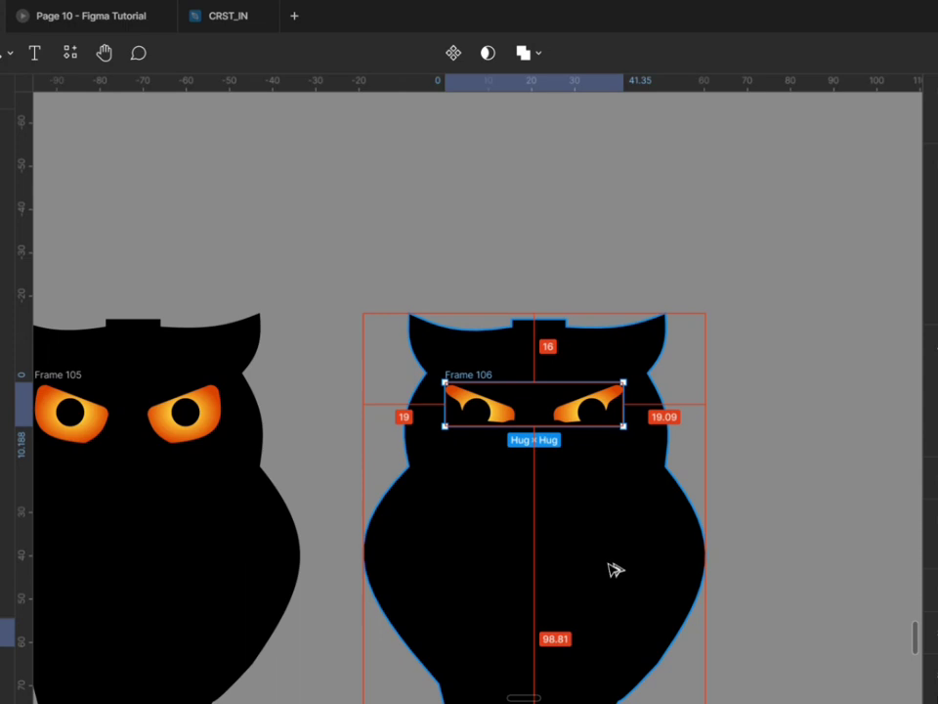
{"action": "left_click", "coordinate": [845, 477]}
{"action": "scroll", "coordinate": [846, 477], "scroll_direction": "down", "scroll_amount": 5}
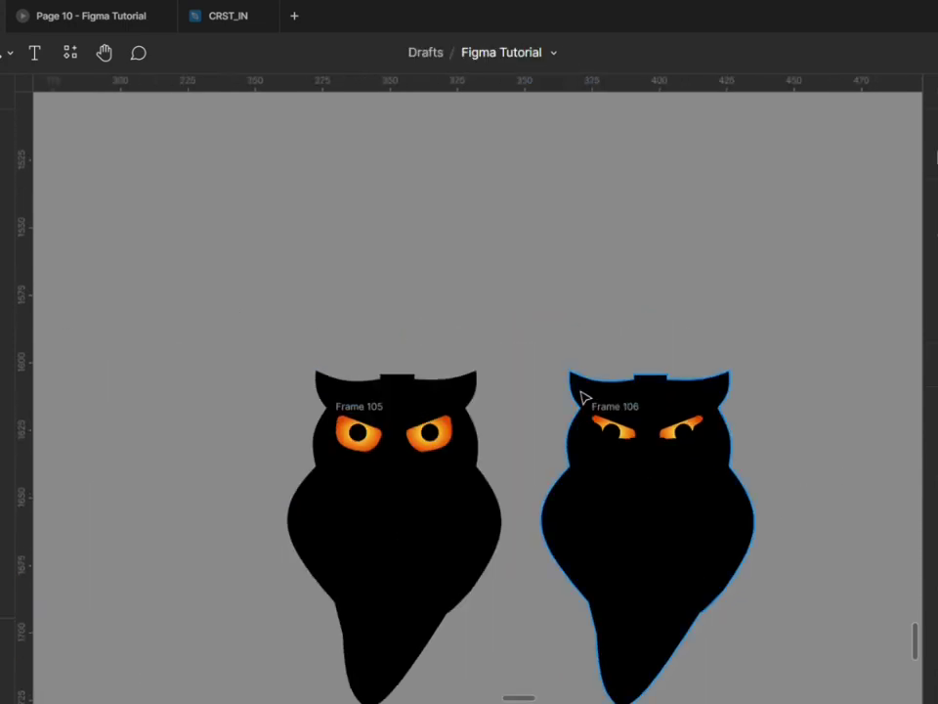
- Duplicate the second owl's silhouette without its eyes and place the copy beside it at the same height, making a third owl
{"action": "scroll", "coordinate": [466, 486], "scroll_direction": "down", "scroll_amount": 3}
{"action": "scroll", "coordinate": [322, 459], "scroll_direction": "right", "scroll_amount": 2}
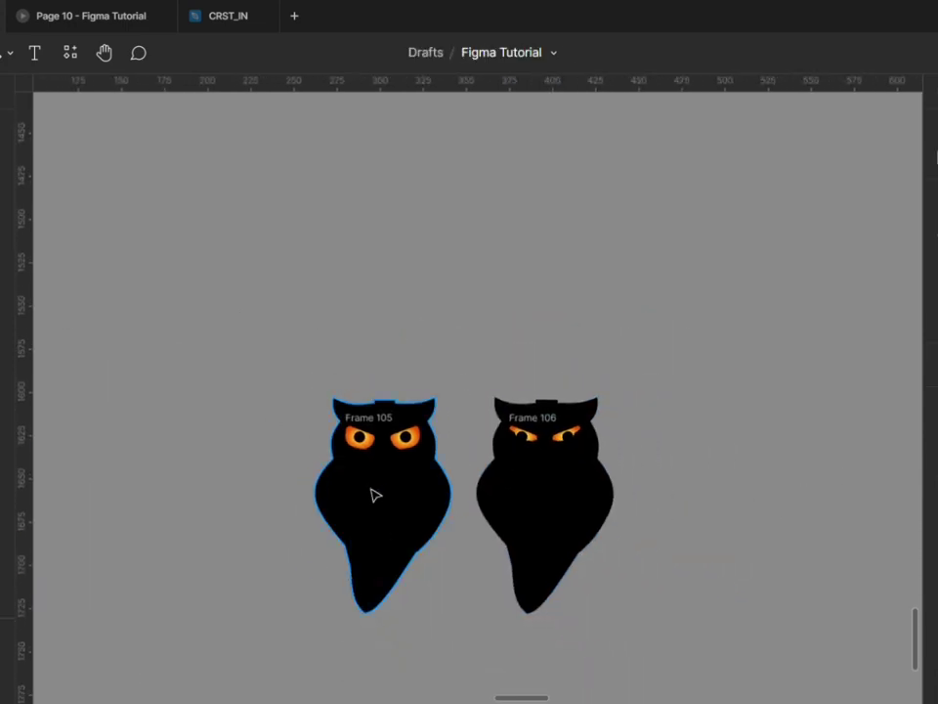
{"action": "left_click", "coordinate": [532, 527]}
{"action": "key", "text": "ctrl+d"}
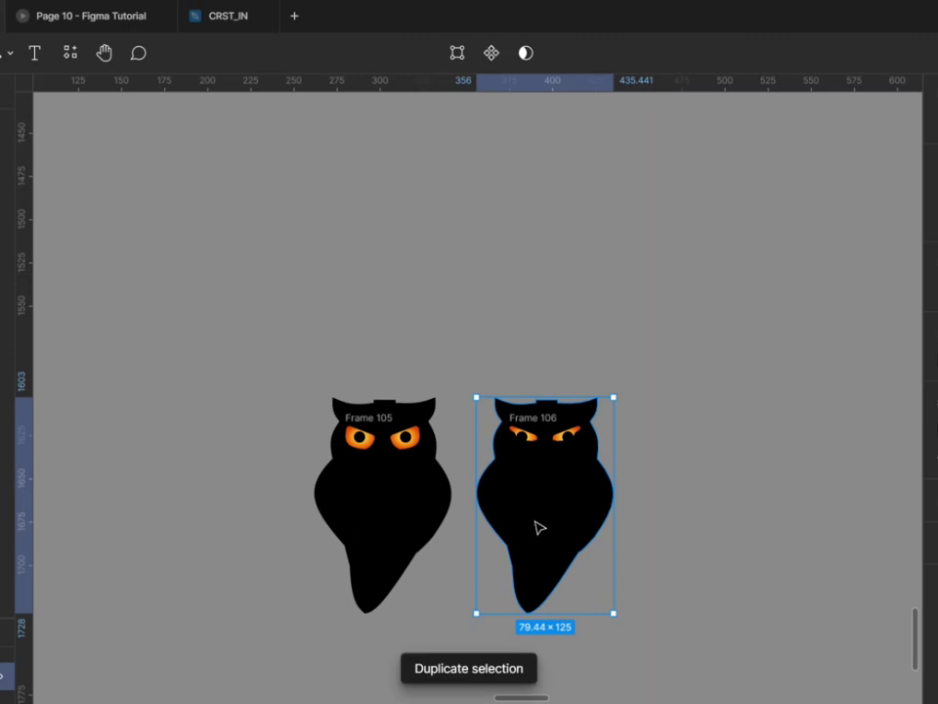
{"action": "left_click_drag", "start_coordinate": [536, 527], "coordinate": [706, 528]}
{"action": "left_click", "coordinate": [749, 352]}
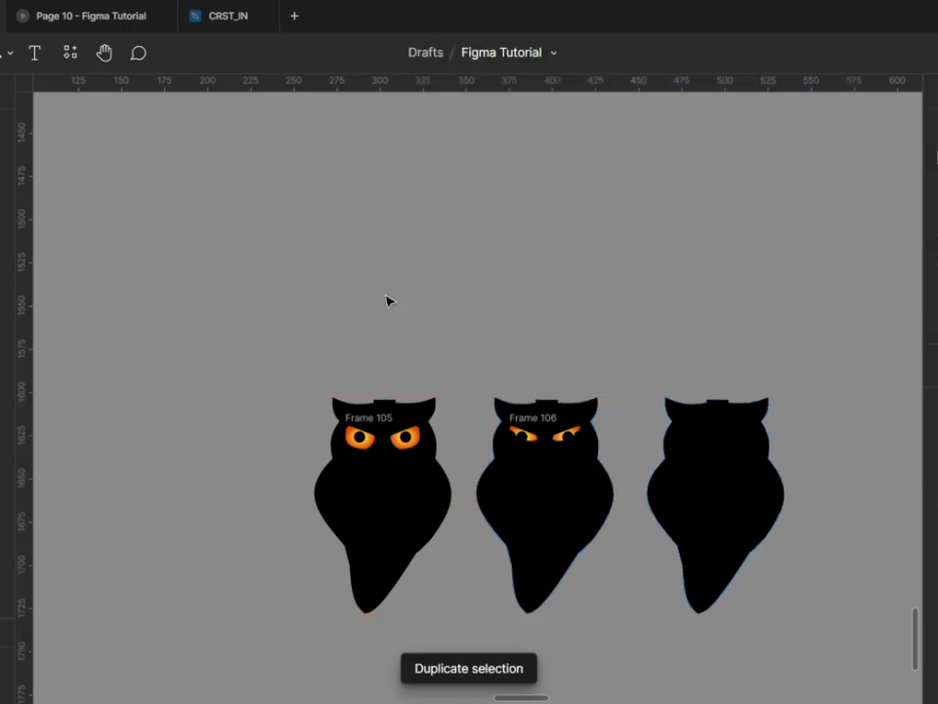
- Group each of the three owls separately, combining the first two silhouettes with their eyes
{"action": "scroll", "coordinate": [310, 372], "scroll_direction": "down", "scroll_amount": 1}
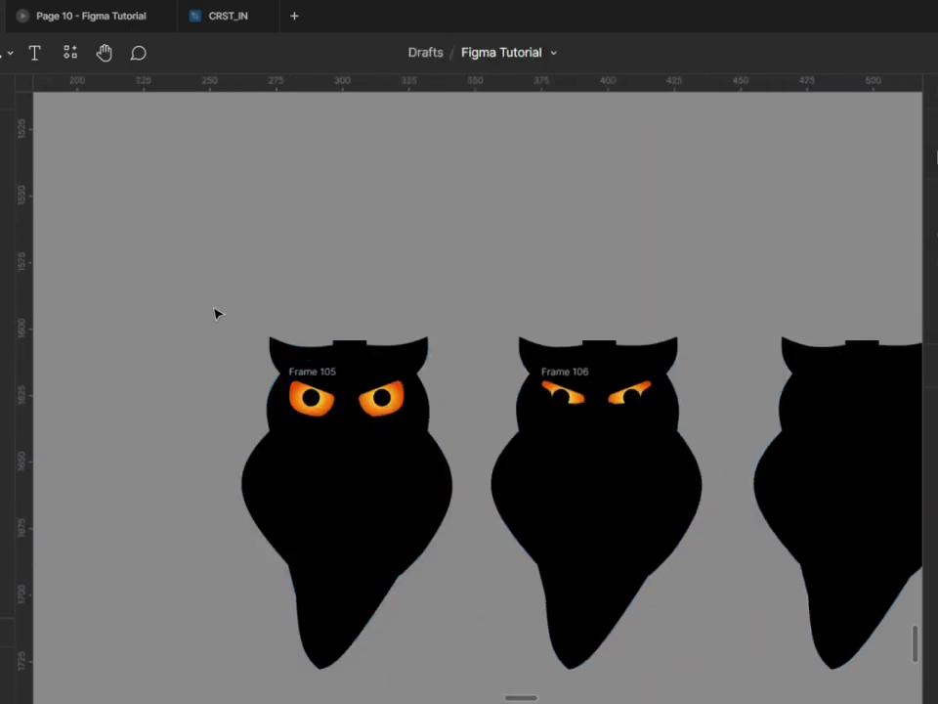
{"action": "left_click_drag", "start_coordinate": [337, 306], "coordinate": [476, 662]}
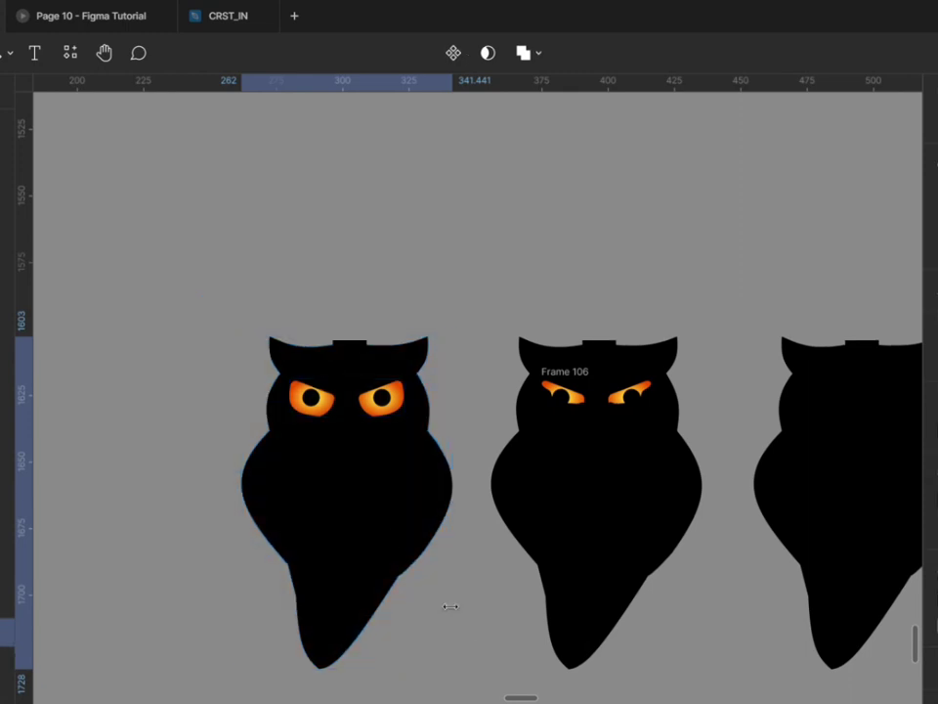
{"action": "left_click_drag", "start_coordinate": [471, 293], "coordinate": [713, 678]}
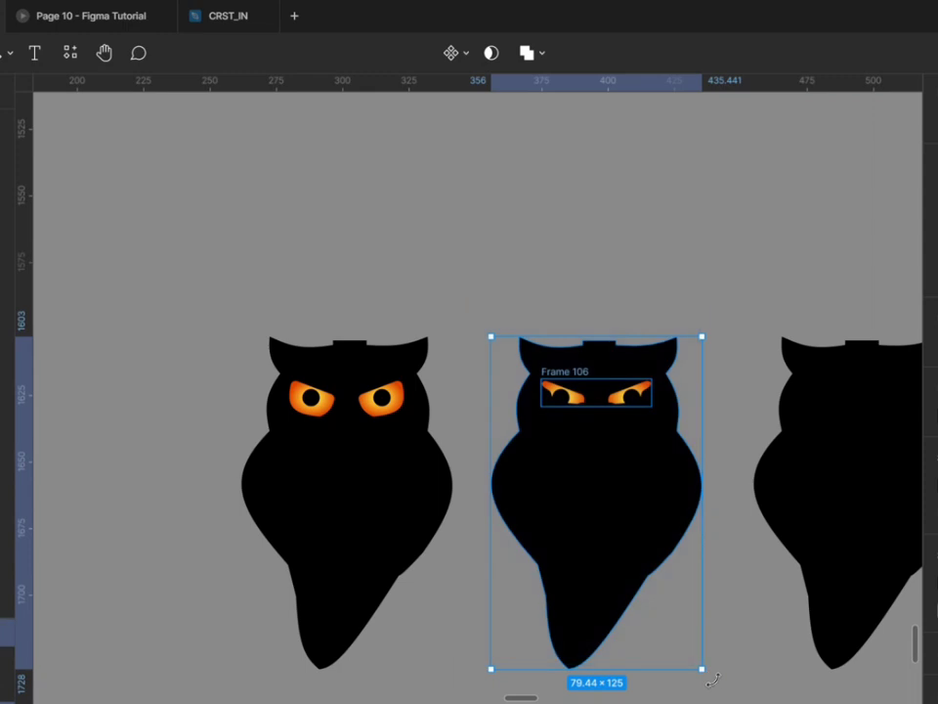
{"action": "scroll", "coordinate": [98, 215], "scroll_direction": "down", "scroll_amount": 5}
{"action": "scroll", "coordinate": [487, 308], "scroll_direction": "up", "scroll_amount": 2}
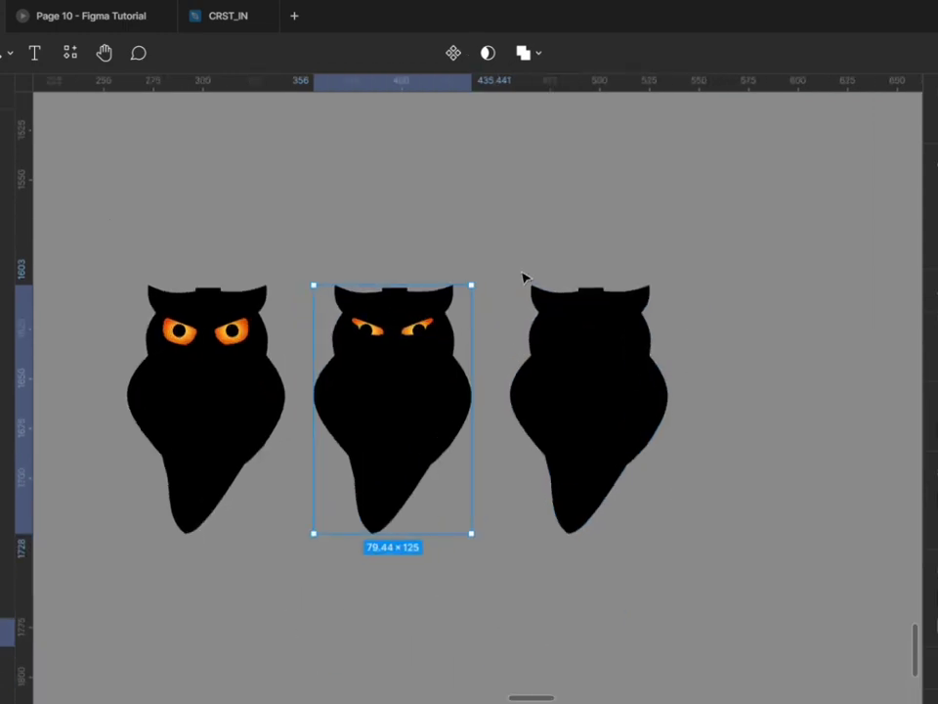
{"action": "left_click_drag", "start_coordinate": [516, 270], "coordinate": [711, 562]}
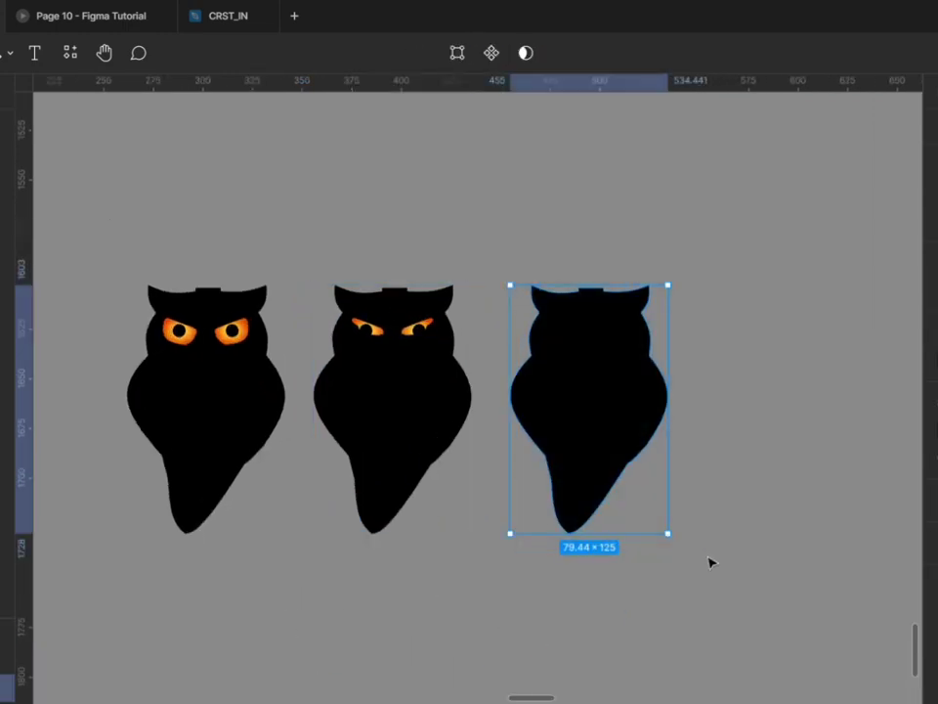
{"action": "key", "text": "ctrl+alt+g"}
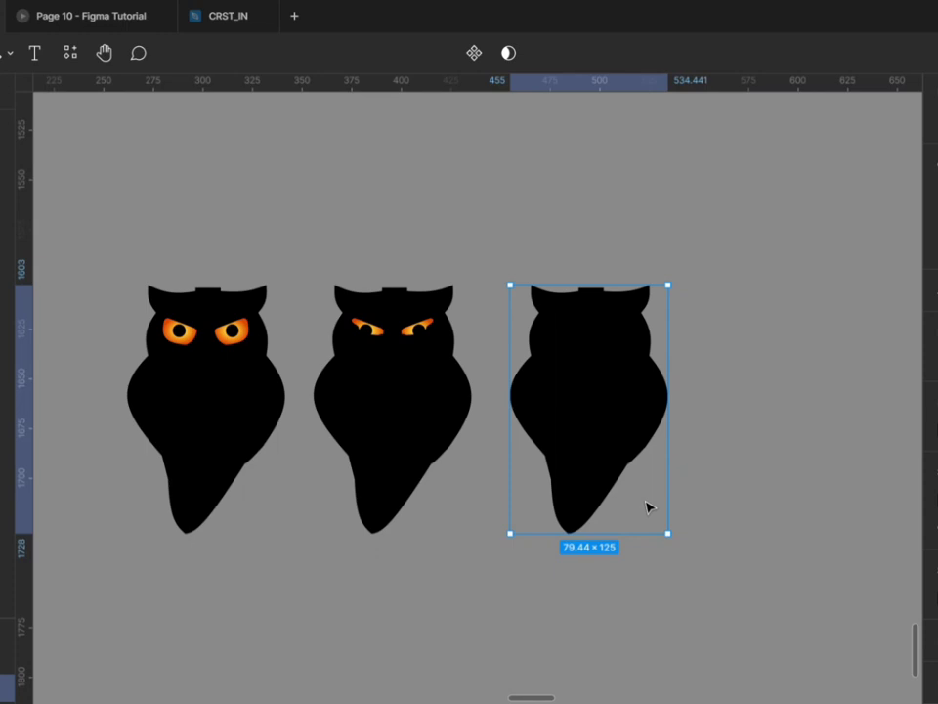
{"action": "left_click", "coordinate": [565, 188]}
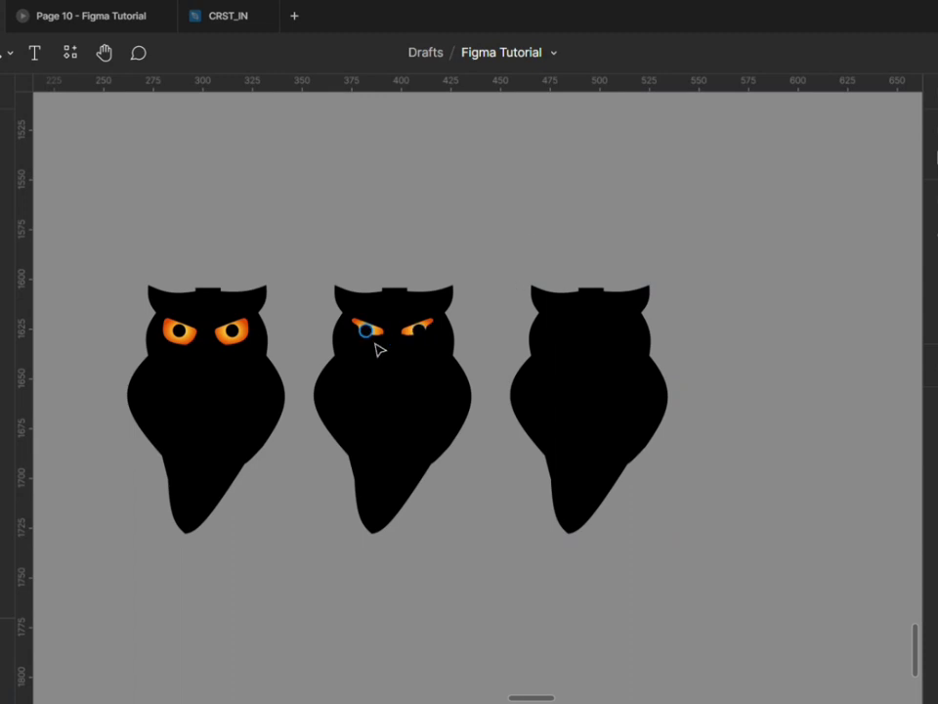
- Spread the three grouped owls apart by moving the first and third away from the middle one, and lower the middle owl slightly
{"action": "scroll", "coordinate": [517, 332], "scroll_direction": "down", "scroll_amount": 3}
{"action": "left_click_drag", "start_coordinate": [309, 359], "coordinate": [273, 364]}
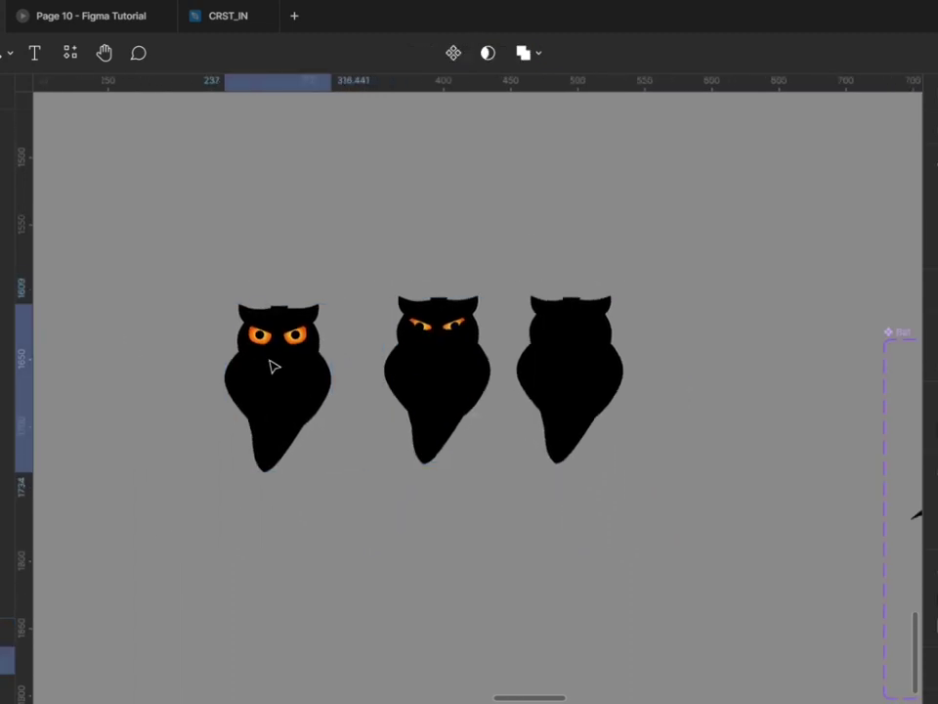
{"action": "left_click_drag", "start_coordinate": [555, 398], "coordinate": [630, 391]}
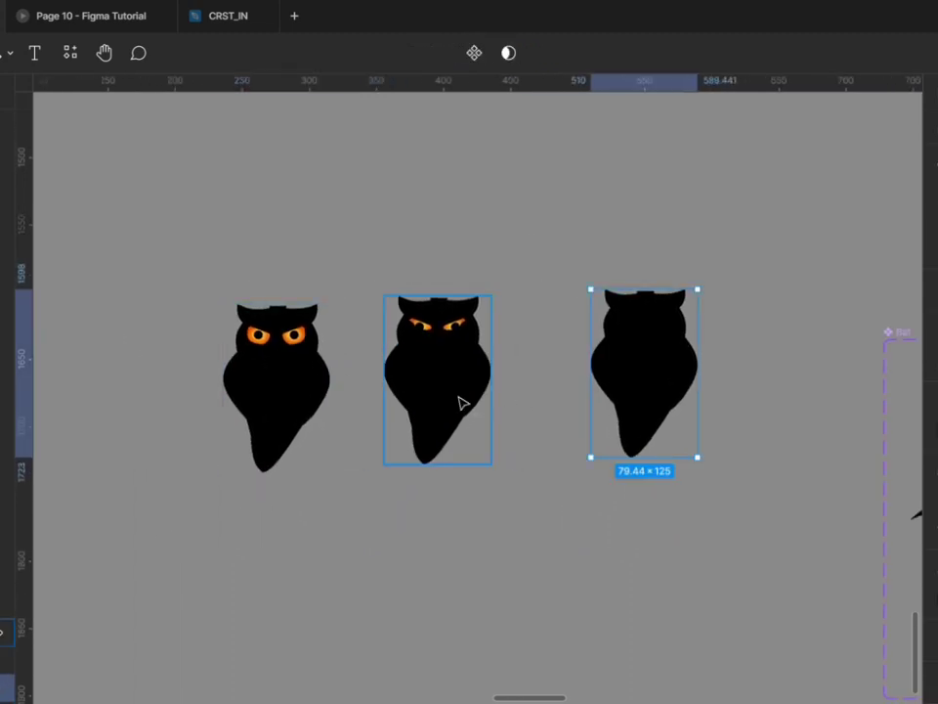
{"action": "left_click_drag", "start_coordinate": [460, 402], "coordinate": [463, 404]}
{"action": "scroll", "coordinate": [454, 403], "scroll_direction": "down", "scroll_amount": 3}
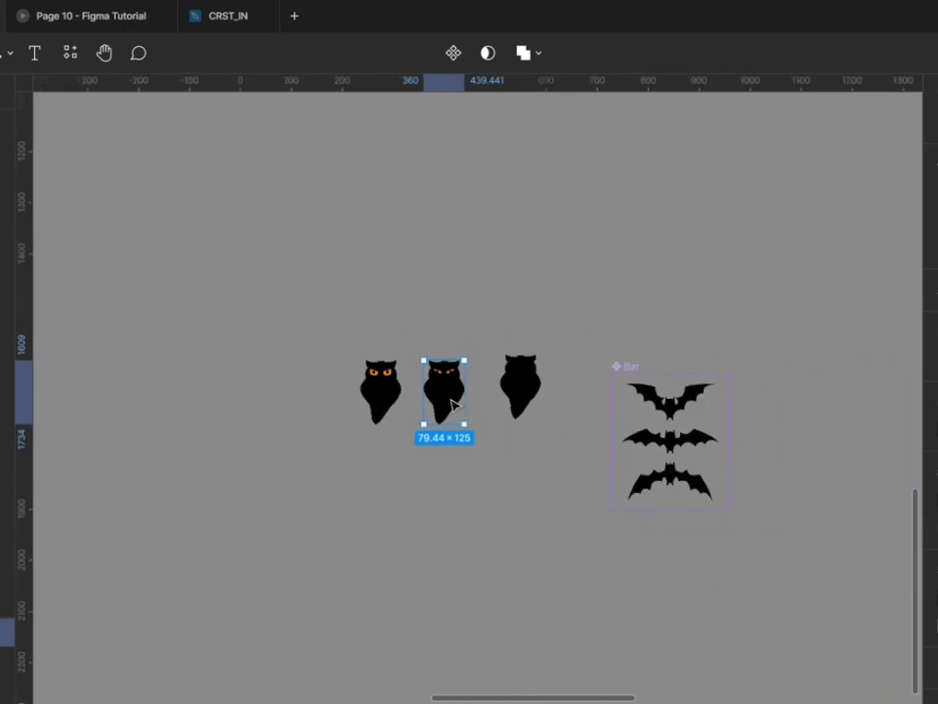
{"action": "scroll", "coordinate": [457, 401], "scroll_direction": "down", "scroll_amount": 6}
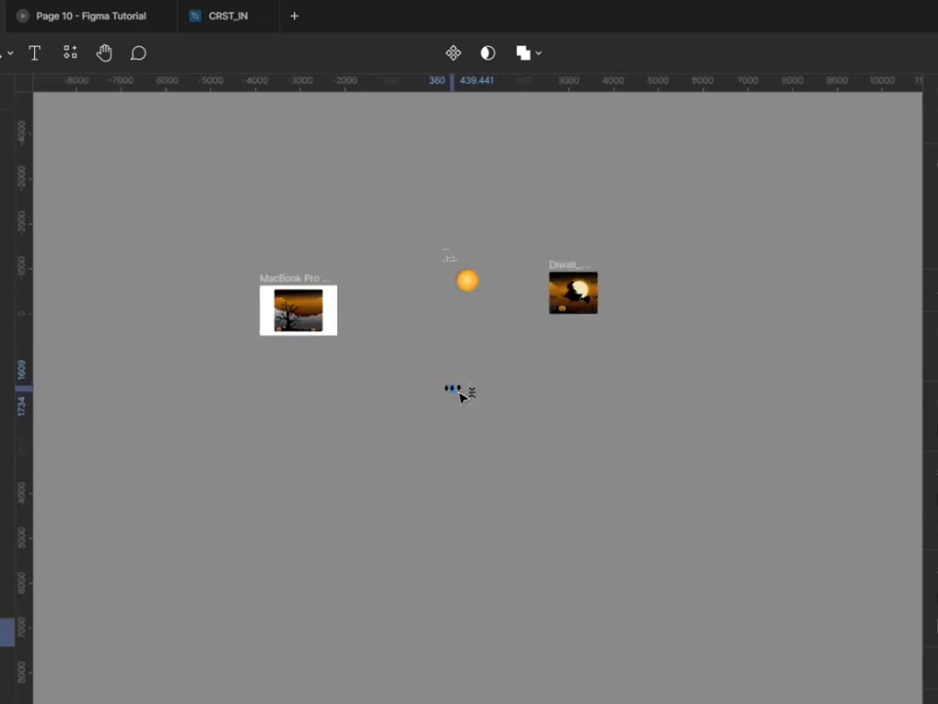
{"action": "scroll", "coordinate": [462, 396], "scroll_direction": "up", "scroll_amount": 5}
{"action": "scroll", "coordinate": [463, 396], "scroll_direction": "up", "scroll_amount": 4}
{"action": "scroll", "coordinate": [461, 398], "scroll_direction": "up", "scroll_amount": 5}
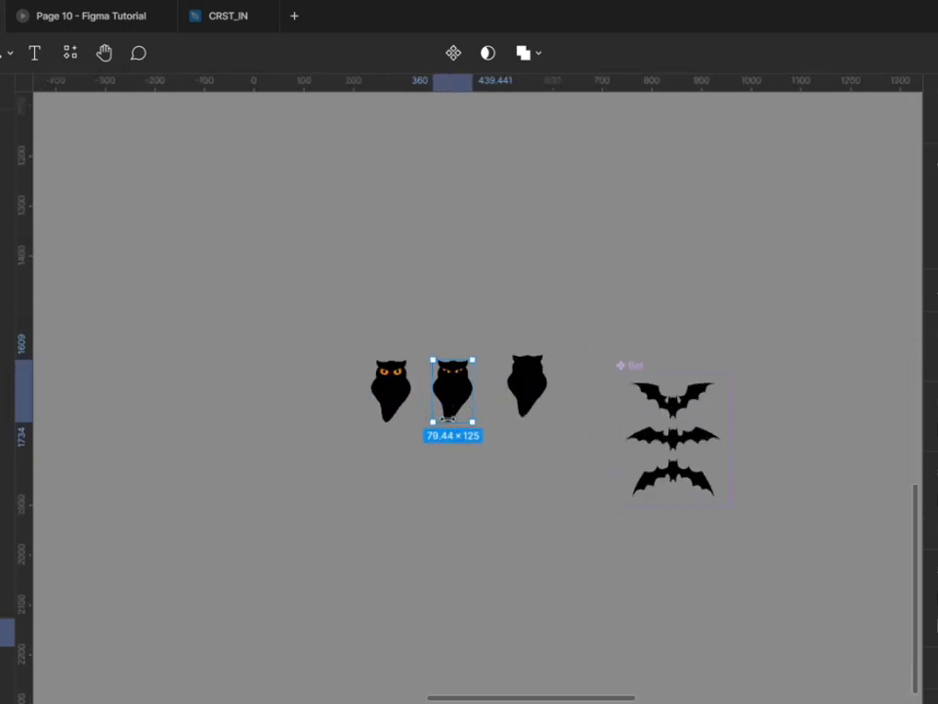
{"action": "scroll", "coordinate": [446, 416], "scroll_direction": "down", "scroll_amount": 7}
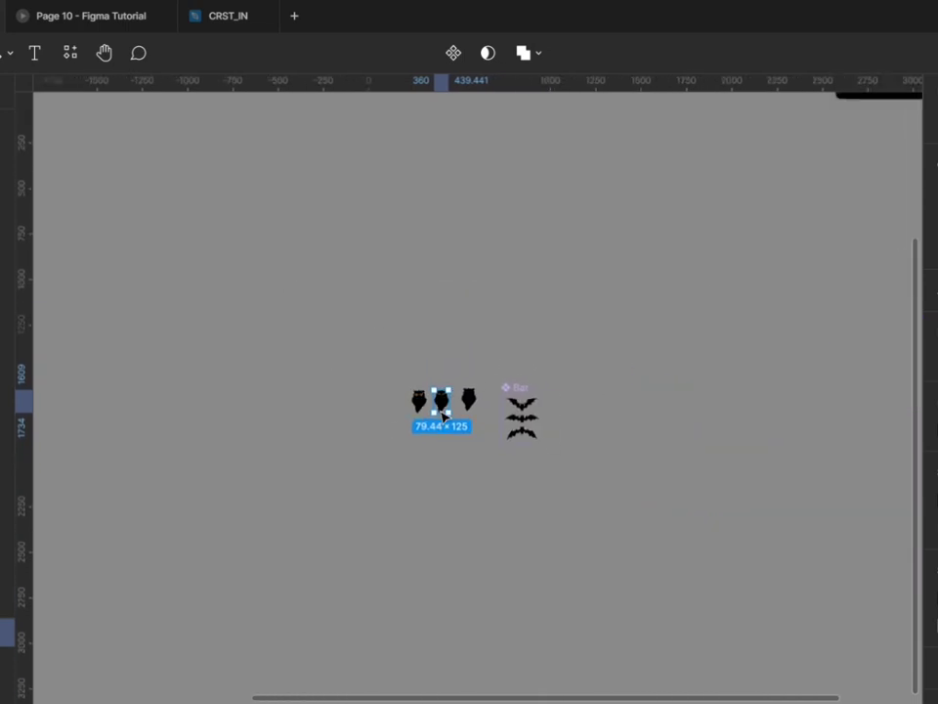
{"action": "scroll", "coordinate": [443, 415], "scroll_direction": "down", "scroll_amount": 5}
{"action": "scroll", "coordinate": [445, 417], "scroll_direction": "up", "scroll_amount": 8}
{"action": "scroll", "coordinate": [448, 418], "scroll_direction": "up", "scroll_amount": 5}
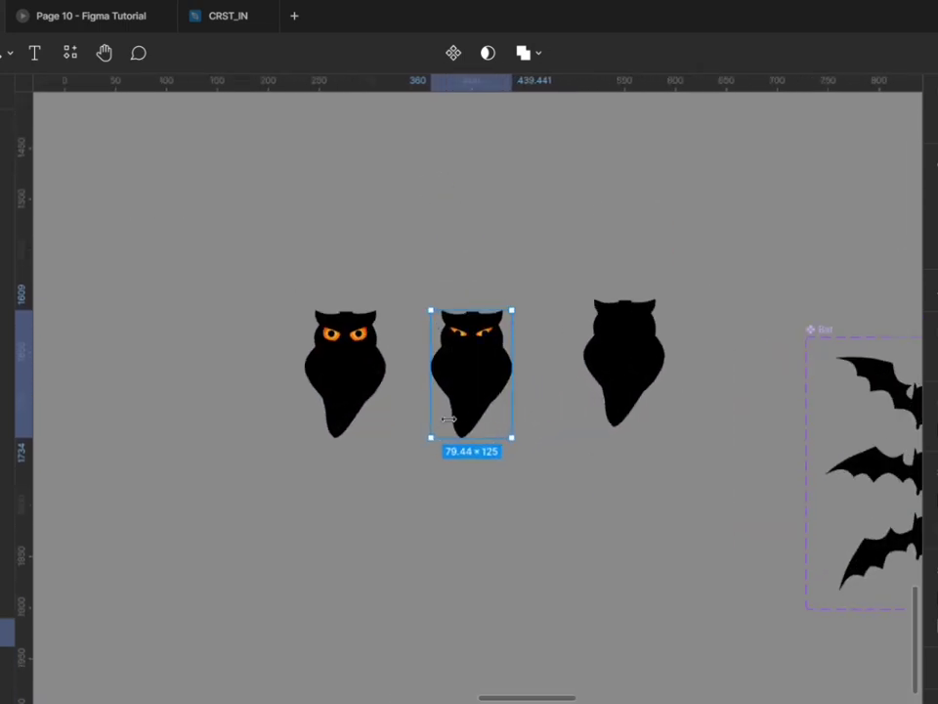
- Move the eyeless owl level with the other two and slightly closer to the middle owl
{"action": "left_click", "coordinate": [502, 515]}
{"action": "scroll", "coordinate": [454, 500], "scroll_direction": "up", "scroll_amount": 3}
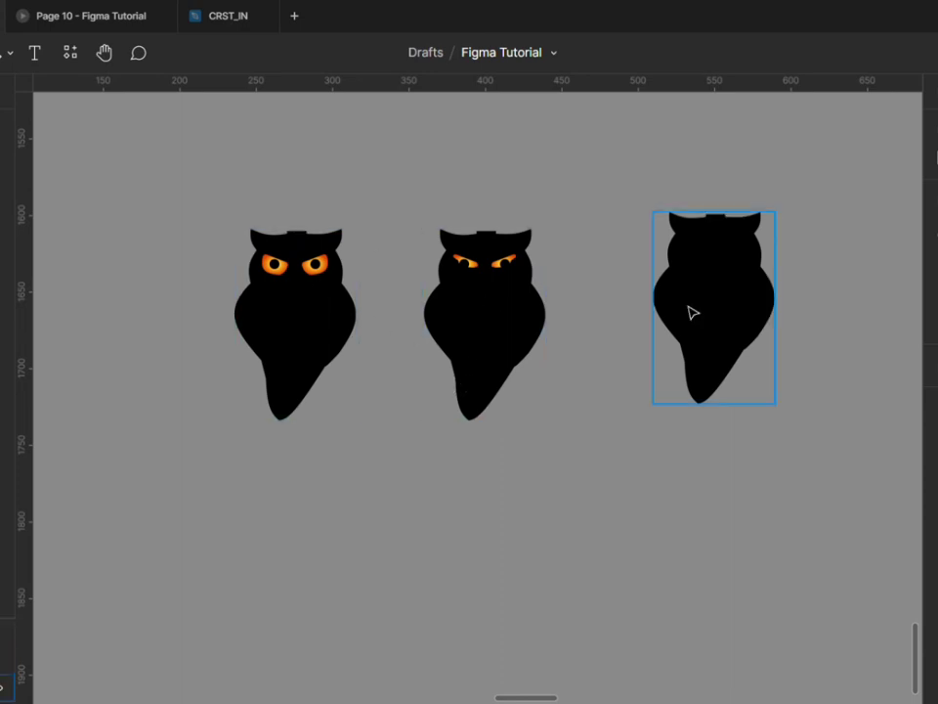
{"action": "left_click_drag", "start_coordinate": [691, 312], "coordinate": [683, 328]}
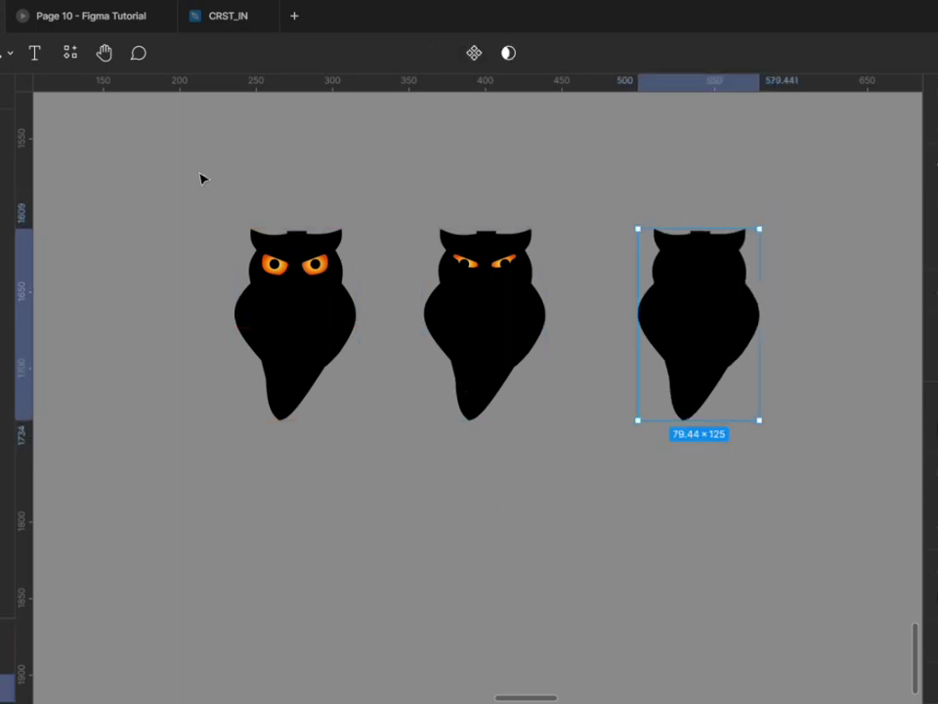
- Create a component set from the three owls, with each owl as a variant
{"action": "left_click_drag", "start_coordinate": [184, 162], "coordinate": [782, 526]}
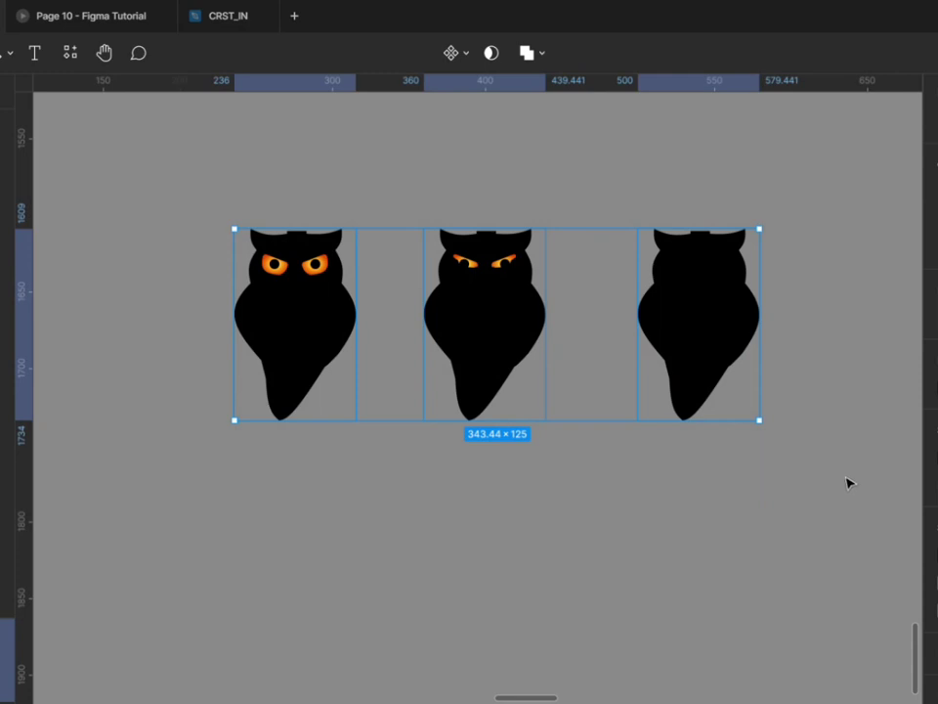
{"action": "left_click", "coordinate": [452, 53]}
{"action": "left_click", "coordinate": [446, 138]}
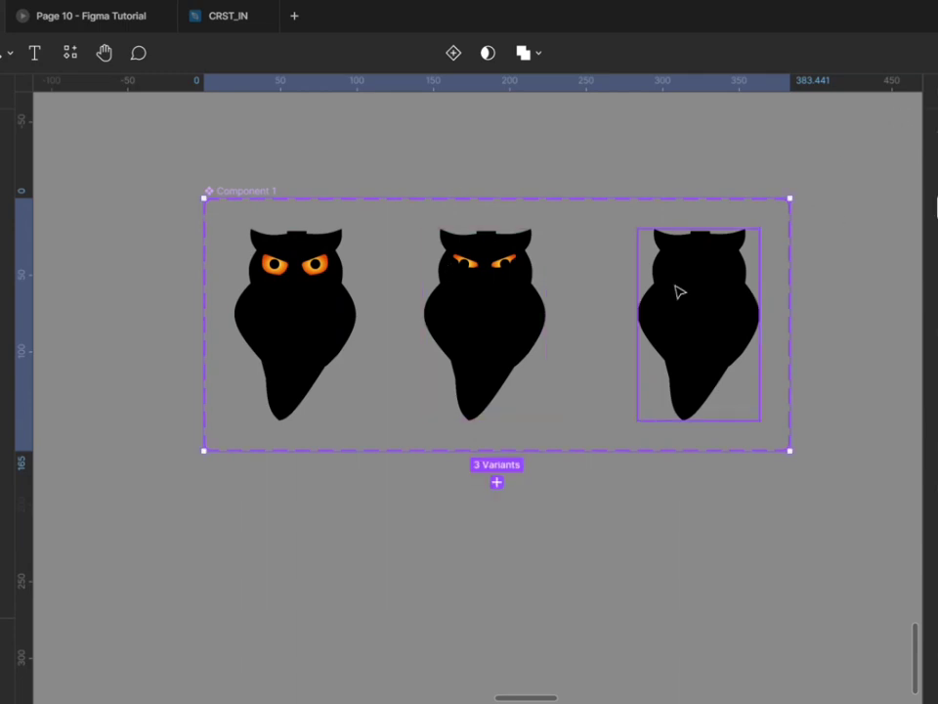
- Link the open-eyed owl variant to the narrowed-eyes variant with an After delay trigger of 800 ms
{"action": "left_click", "coordinate": [351, 324]}
{"action": "left_click_drag", "start_coordinate": [356, 324], "coordinate": [518, 340]}
{"action": "left_click", "coordinate": [772, 200]}
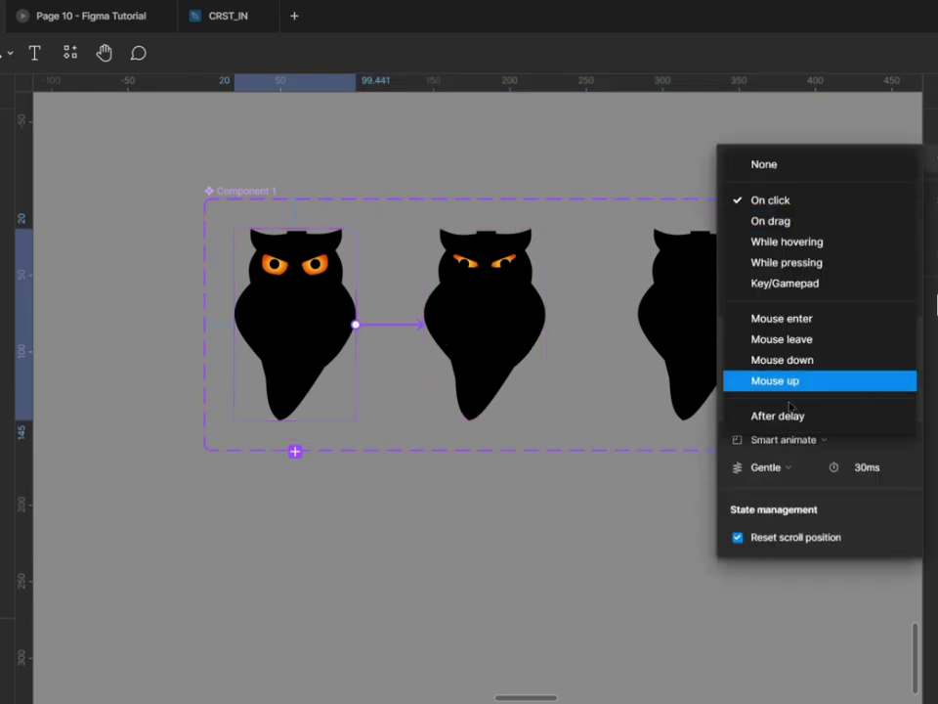
{"action": "left_click", "coordinate": [798, 424]}
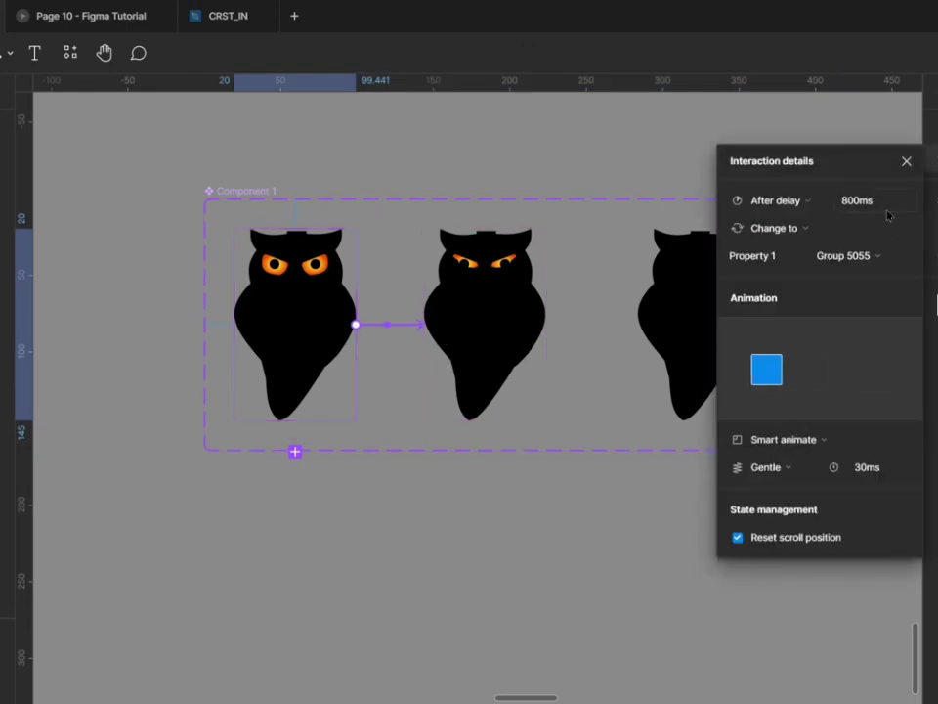
- Link the narrowed-eyes owl variant to the eyeless variant with an After delay trigger
{"action": "left_click", "coordinate": [517, 353]}
{"action": "left_click_drag", "start_coordinate": [551, 335], "coordinate": [669, 328]}
{"action": "left_click", "coordinate": [770, 200]}
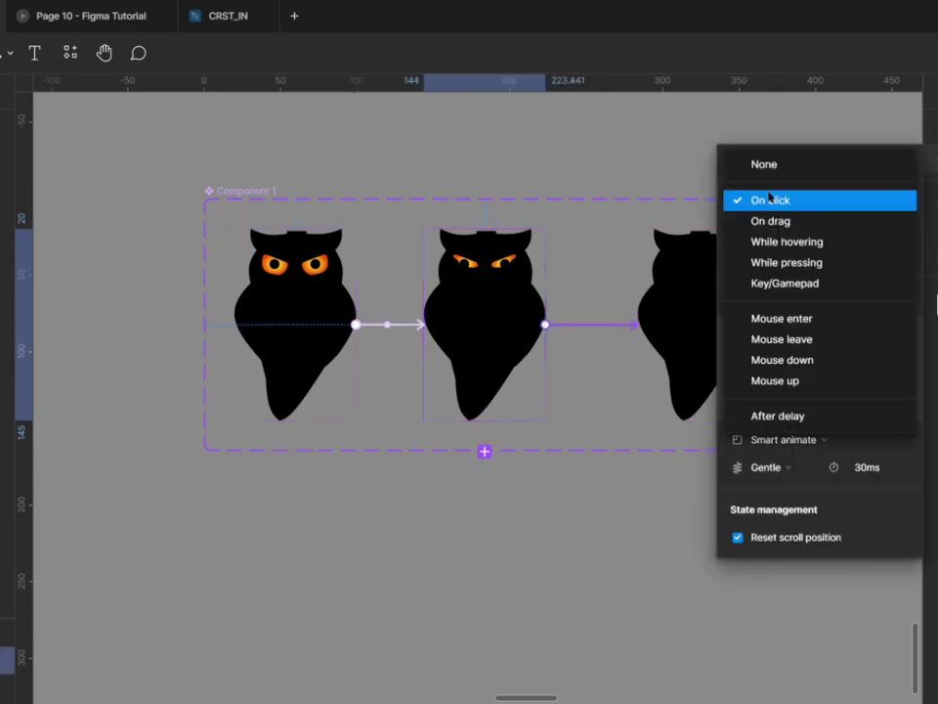
{"action": "left_click", "coordinate": [798, 422]}
{"action": "left_click", "coordinate": [542, 524]}
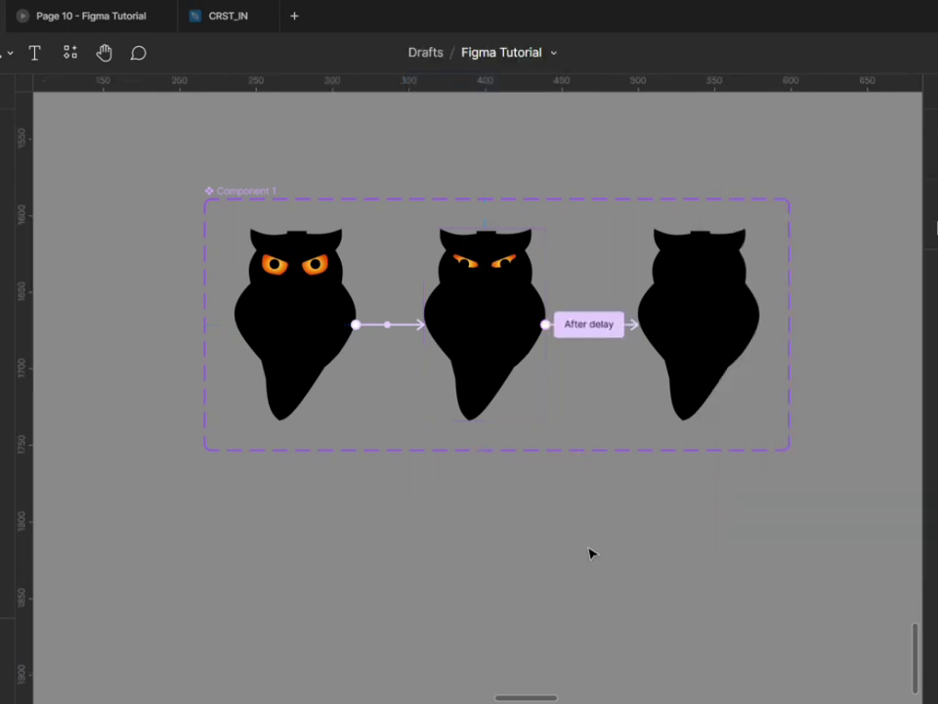
- Link the eyeless owl variant back to the open-eyed variant with an After delay trigger to close the loop
{"action": "left_click", "coordinate": [673, 376]}
{"action": "left_click_drag", "start_coordinate": [637, 337], "coordinate": [316, 421]}
{"action": "left_click", "coordinate": [809, 202]}
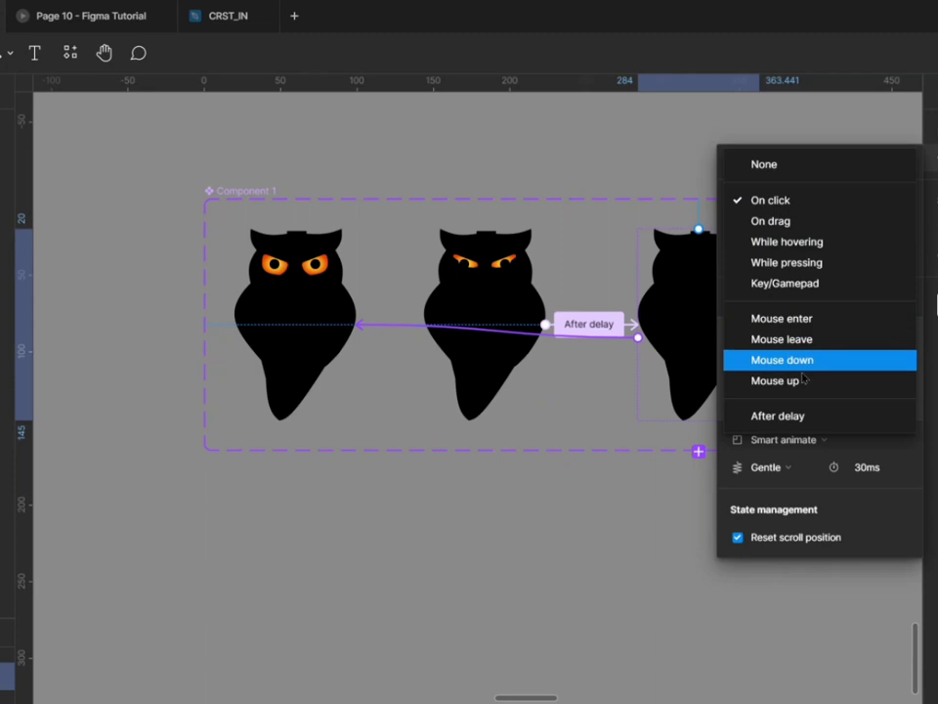
{"action": "left_click", "coordinate": [803, 416]}
{"action": "left_click", "coordinate": [585, 537]}
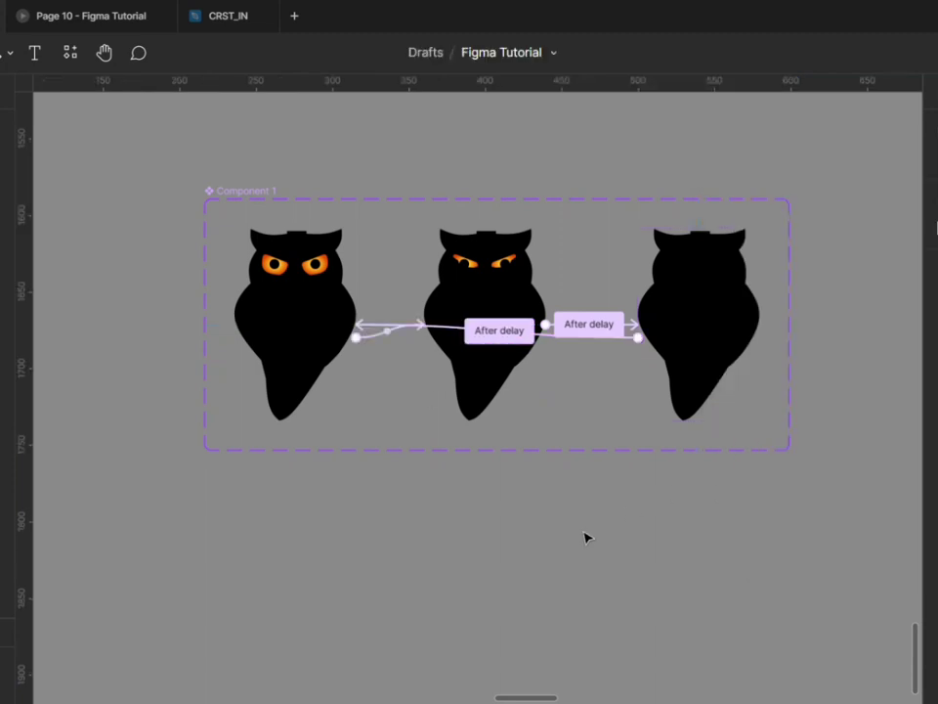
- Rename the owl component set to owl
{"action": "left_click", "coordinate": [262, 194]}
{"action": "double_click", "coordinate": [262, 194]}
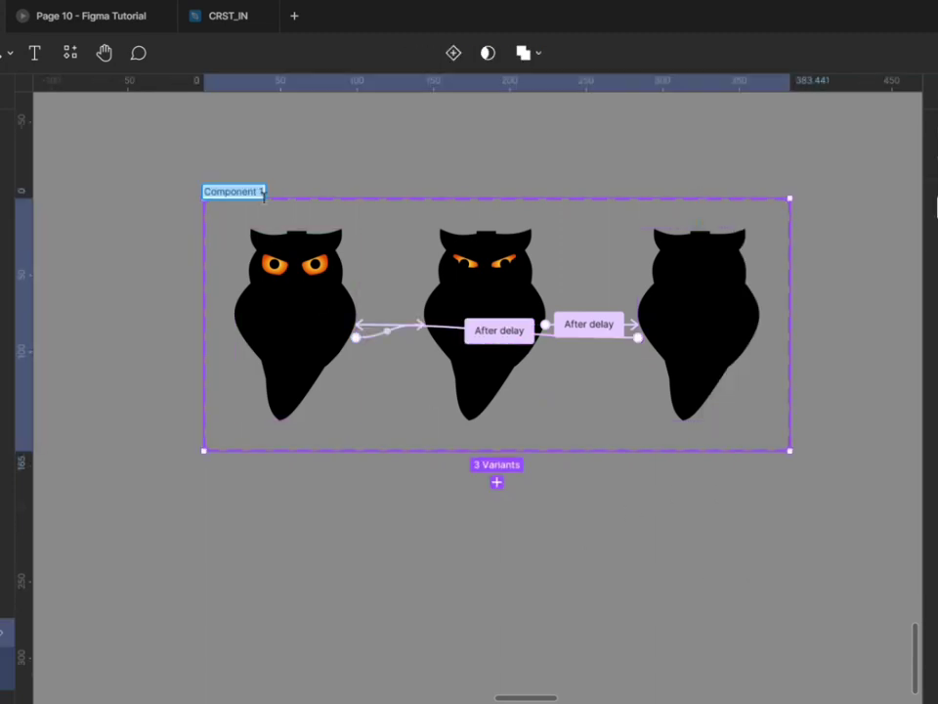
{"action": "type", "text": "owl"}
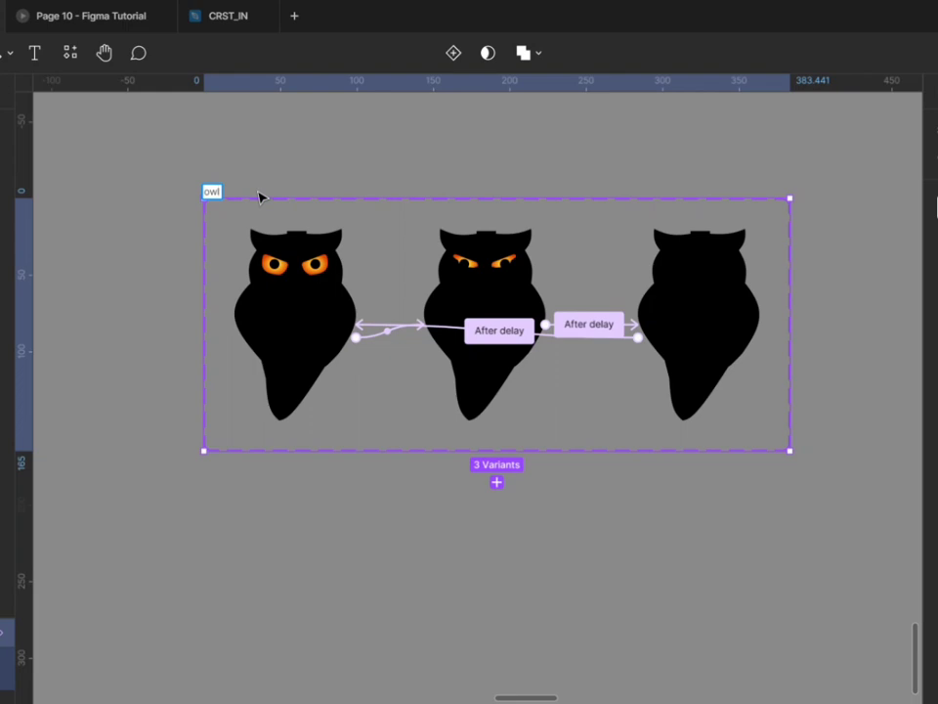
{"action": "left_click", "coordinate": [258, 194]}
- Move the flying witch silhouette out of the poster and place it beside the Bat component set
{"action": "scroll", "coordinate": [258, 193], "scroll_direction": "down", "scroll_amount": 5}
{"action": "scroll", "coordinate": [291, 204], "scroll_direction": "up", "scroll_amount": 3}
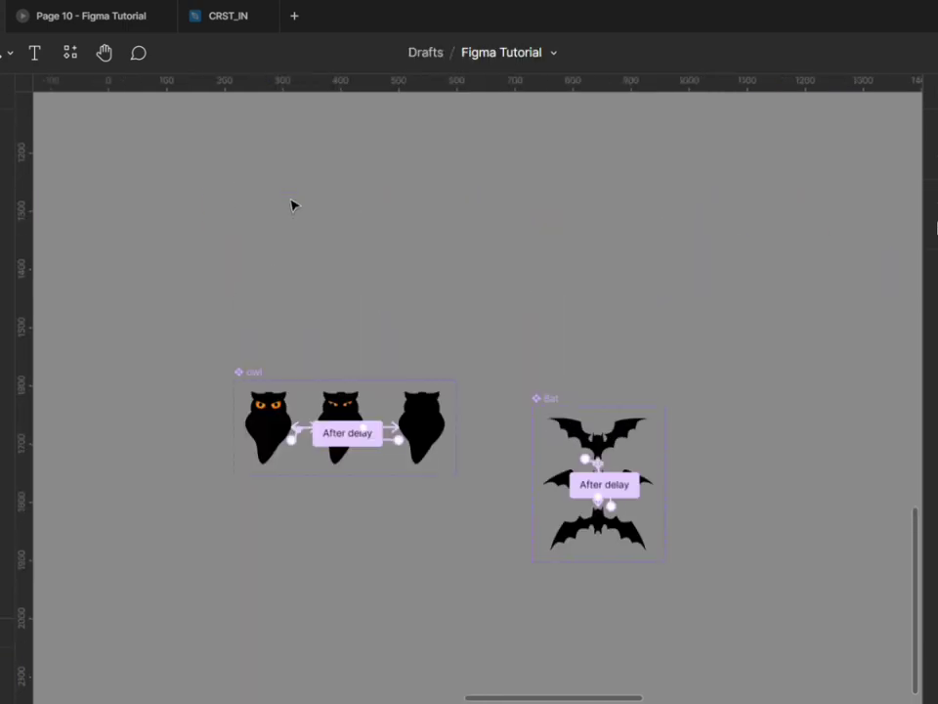
{"action": "scroll", "coordinate": [291, 205], "scroll_direction": "down", "scroll_amount": 3}
{"action": "scroll", "coordinate": [291, 204], "scroll_direction": "up", "scroll_amount": 3}
{"action": "scroll", "coordinate": [291, 204], "scroll_direction": "down", "scroll_amount": 3}
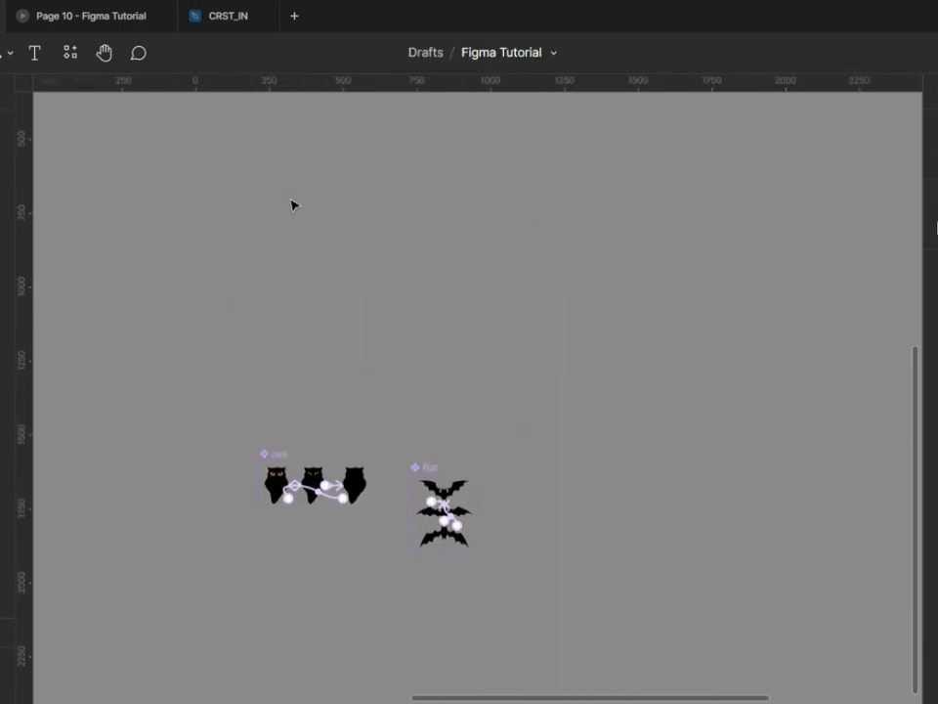
{"action": "scroll", "coordinate": [292, 204], "scroll_direction": "up", "scroll_amount": 2}
{"action": "left_click", "coordinate": [614, 155]}
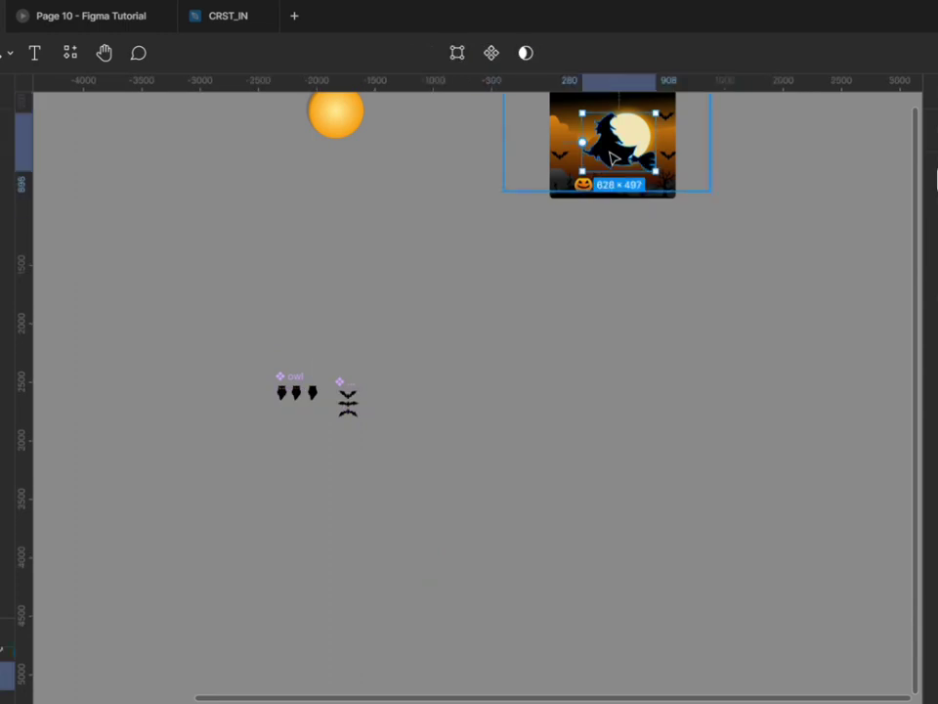
{"action": "left_click_drag", "start_coordinate": [613, 155], "coordinate": [521, 394]}
{"action": "scroll", "coordinate": [303, 436], "scroll_direction": "up", "scroll_amount": 5}
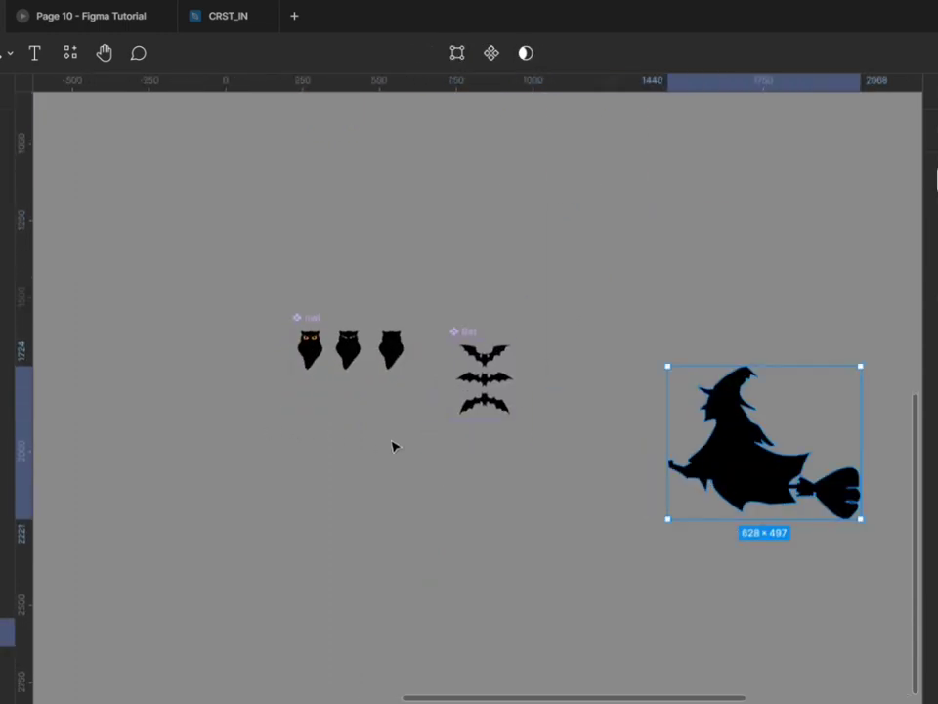
{"action": "left_click_drag", "start_coordinate": [745, 460], "coordinate": [644, 458]}
{"action": "scroll", "coordinate": [595, 531], "scroll_direction": "down", "scroll_amount": 3}
{"action": "scroll", "coordinate": [651, 466], "scroll_direction": "up", "scroll_amount": 5}
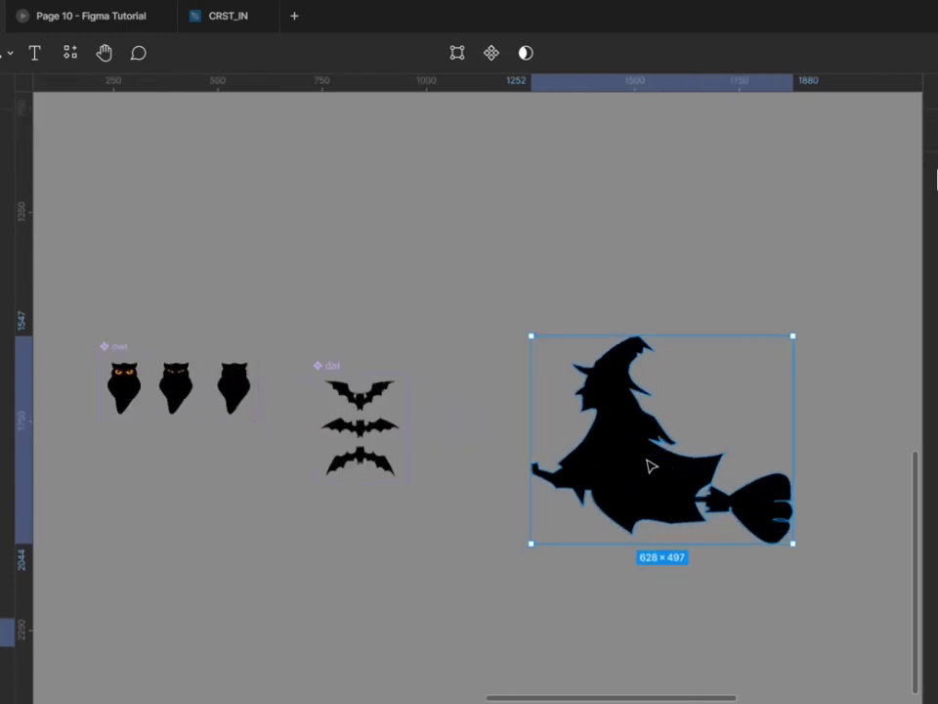
{"action": "scroll", "coordinate": [883, 445], "scroll_direction": "down", "scroll_amount": 4}
{"action": "left_click", "coordinate": [884, 447]}
- Delete the reference poster frame with the moon and pumpkin from the canvas
{"action": "scroll", "coordinate": [876, 456], "scroll_direction": "down", "scroll_amount": 4}
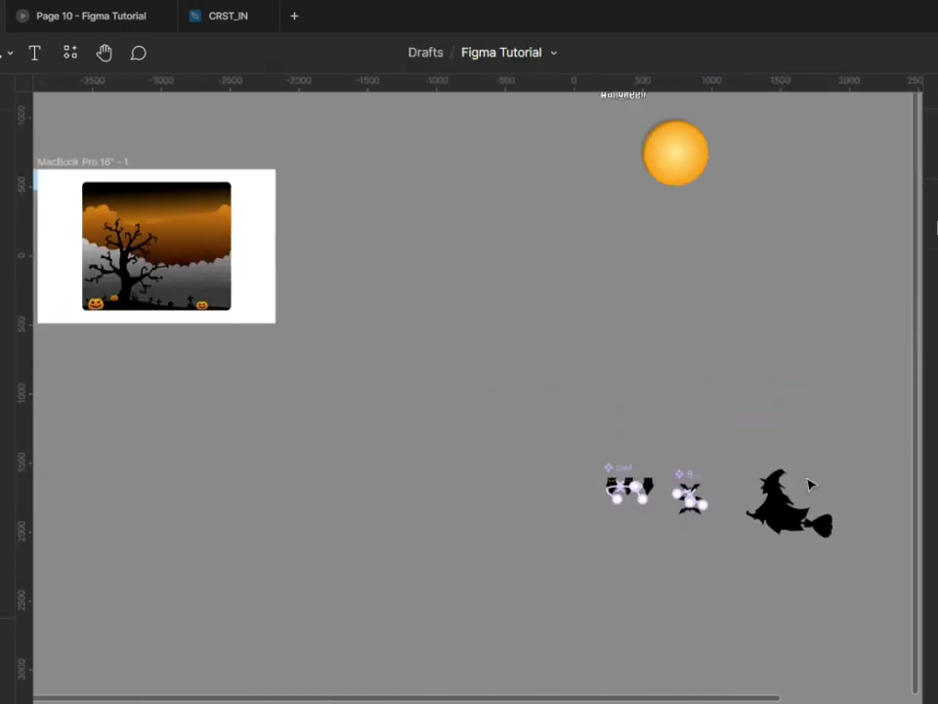
{"action": "scroll", "coordinate": [439, 386], "scroll_direction": "down", "scroll_amount": 5}
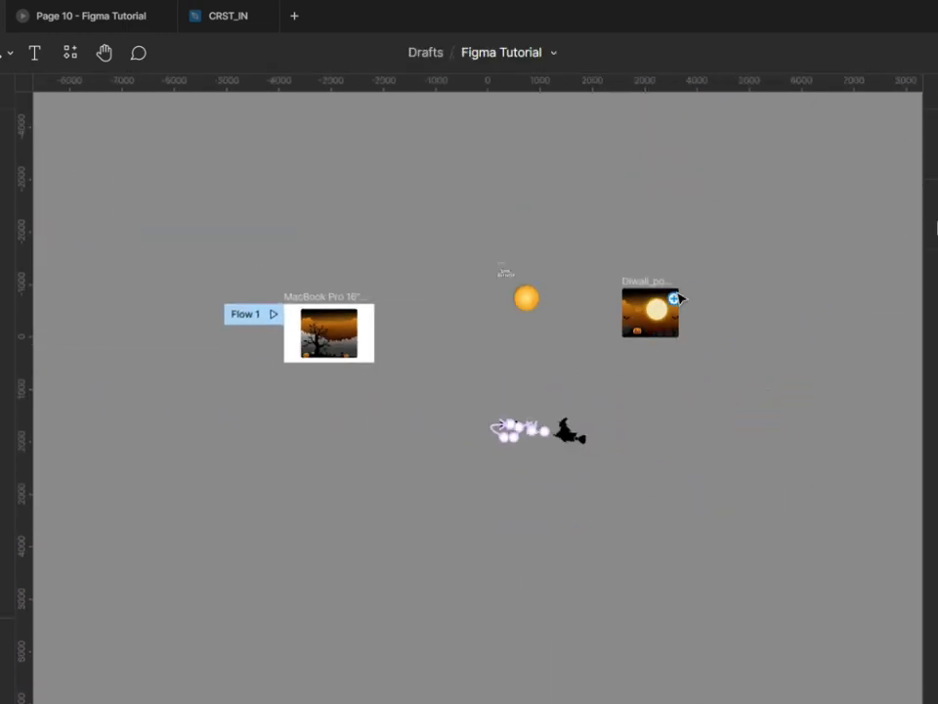
{"action": "left_click_drag", "start_coordinate": [593, 251], "coordinate": [731, 425]}
{"action": "key", "text": "Delete"}
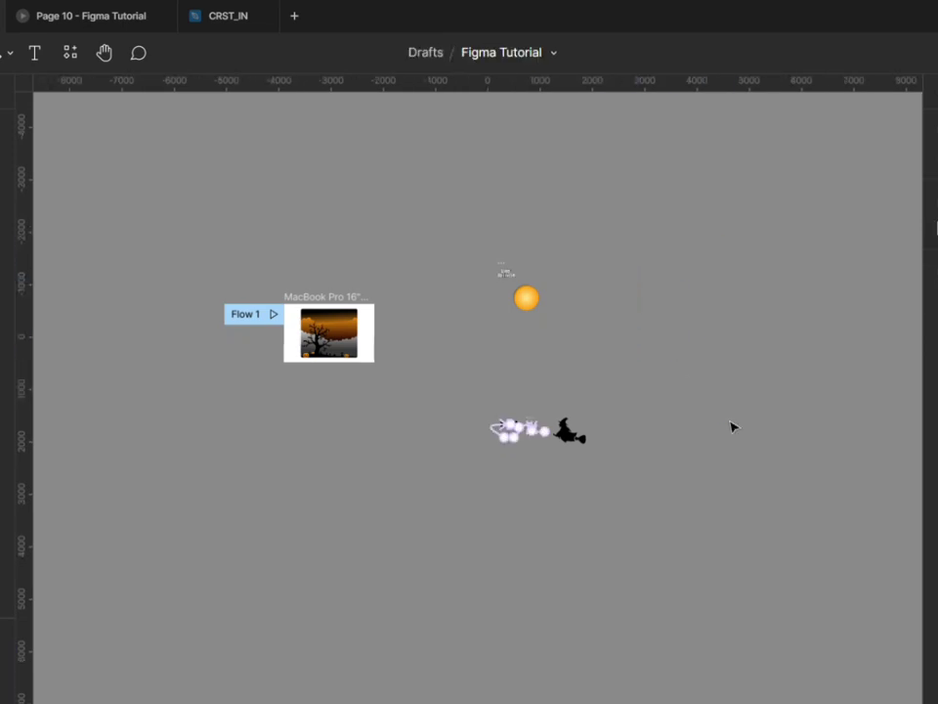
- Move the witch silhouette across the canvas closer to the MacBook Pro frame
{"action": "scroll", "coordinate": [203, 442], "scroll_direction": "up", "scroll_amount": 4}
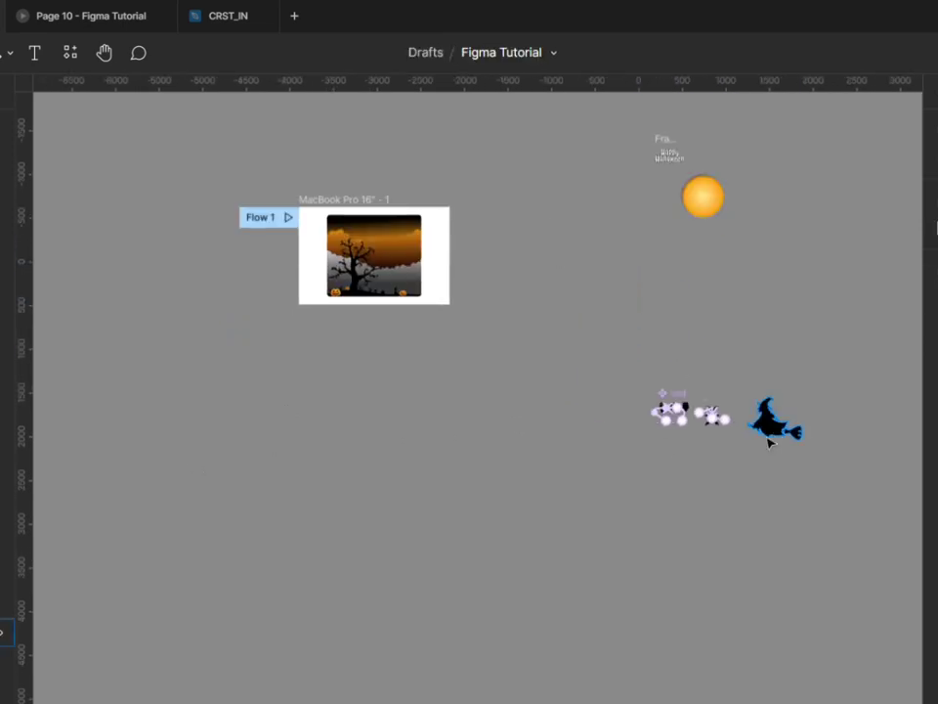
{"action": "left_click", "coordinate": [770, 437]}
{"action": "left_click_drag", "start_coordinate": [674, 391], "coordinate": [586, 298]}
{"action": "scroll", "coordinate": [207, 233], "scroll_direction": "up", "scroll_amount": 4}
{"action": "scroll", "coordinate": [369, 416], "scroll_direction": "down", "scroll_amount": 4}
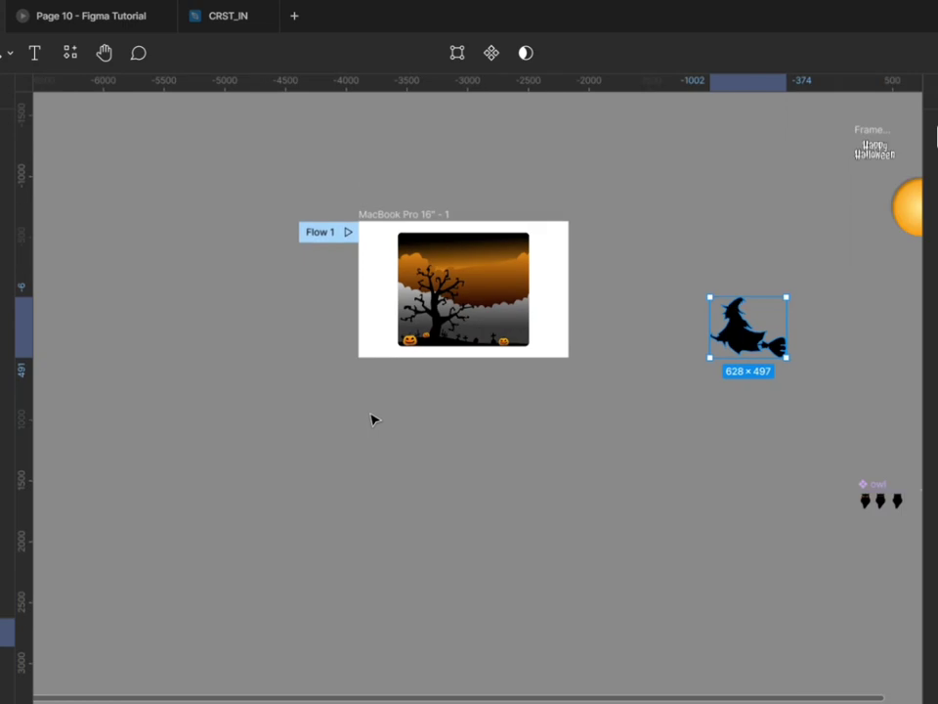
- Move the owl and Bat component sets closer to the MacBook Pro frame, below the witch silhouette
{"action": "scroll", "coordinate": [787, 539], "scroll_direction": "up", "scroll_amount": 3}
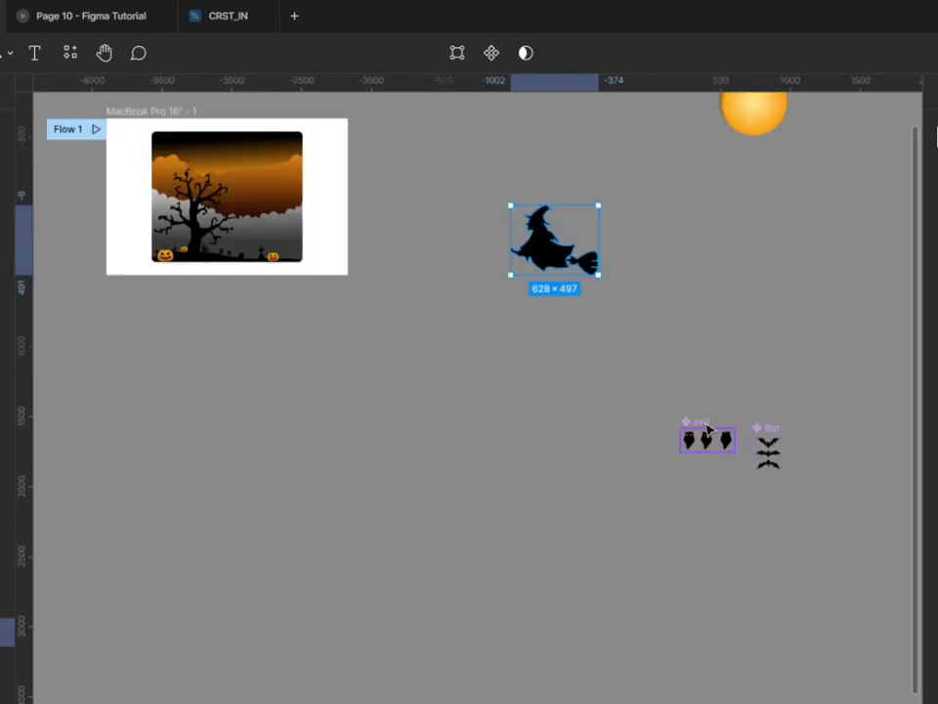
{"action": "left_click_drag", "start_coordinate": [684, 435], "coordinate": [272, 393]}
{"action": "left_click_drag", "start_coordinate": [770, 430], "coordinate": [463, 290]}
{"action": "scroll", "coordinate": [63, 240], "scroll_direction": "up", "scroll_amount": 1}
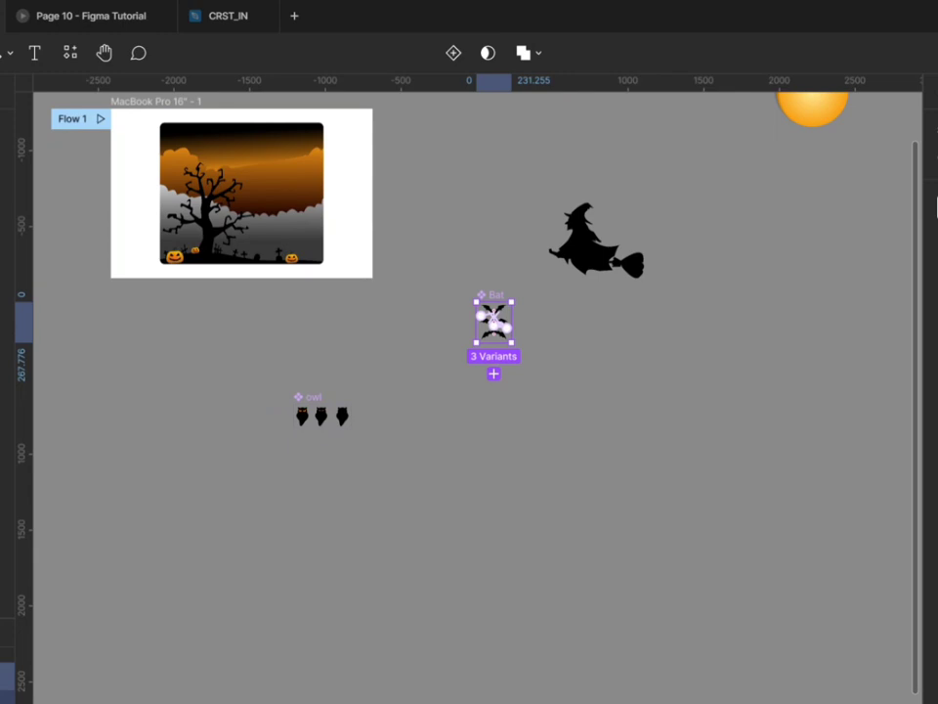
- Insert an instance of the local Bat component and place it in the scene's sky at the tree's upper left
{"action": "key", "text": "alt+2"}
{"action": "key", "text": "Escape"}
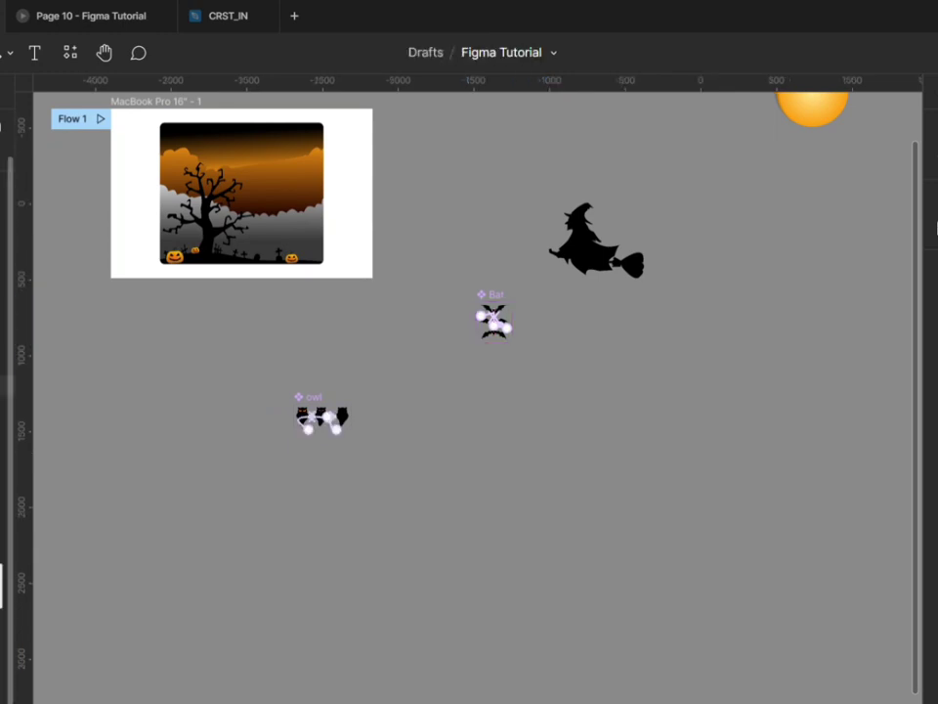
{"action": "scroll", "coordinate": [5, 410], "scroll_direction": "down", "scroll_amount": 1}
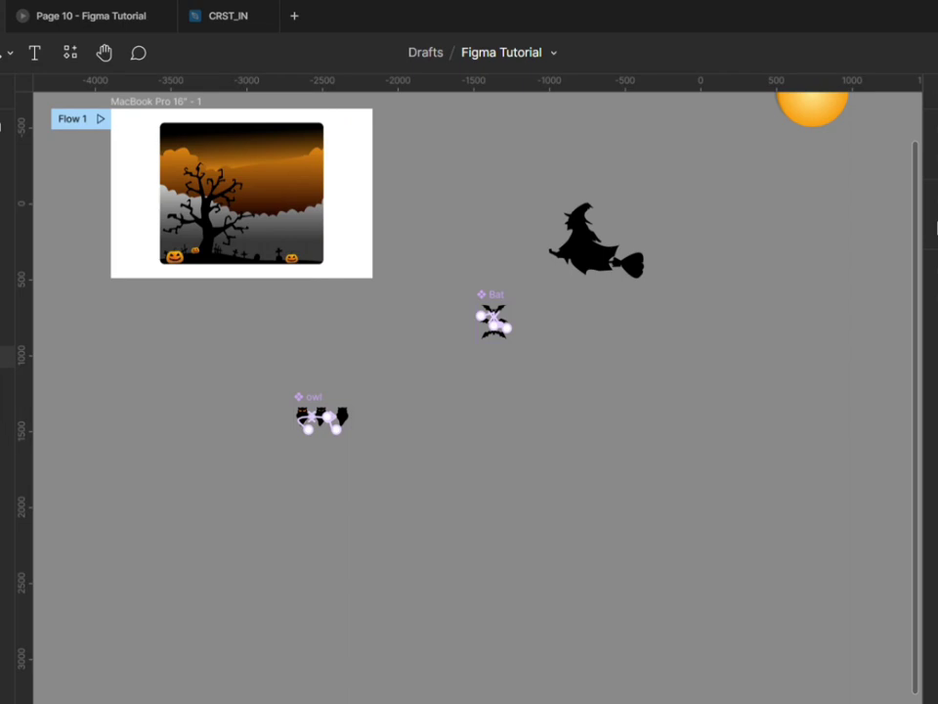
{"action": "left_click", "coordinate": [5, 382]}
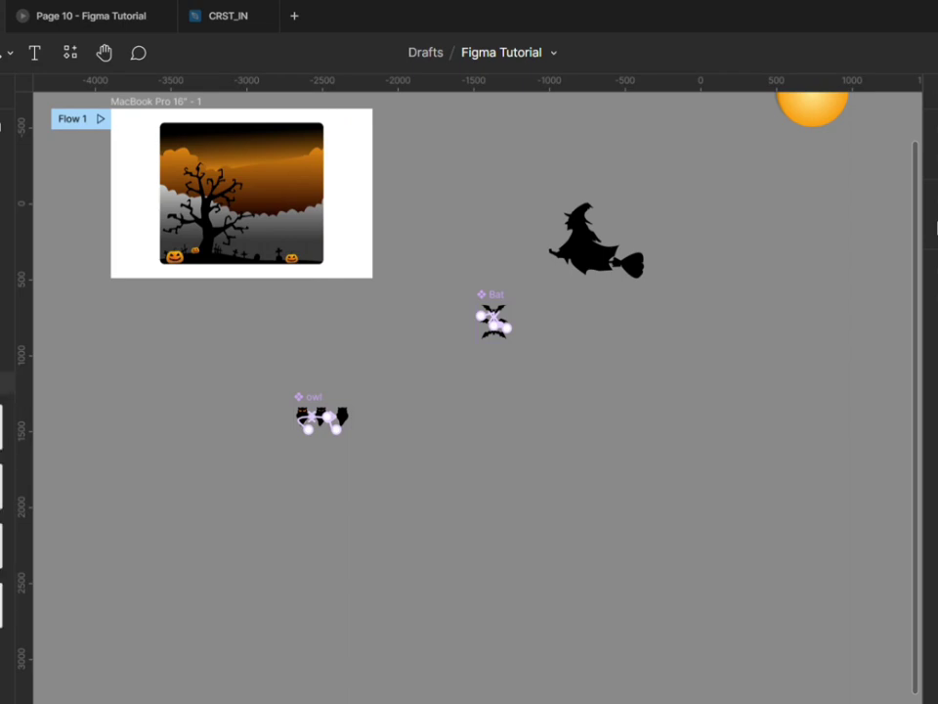
{"action": "left_click", "coordinate": [5, 382]}
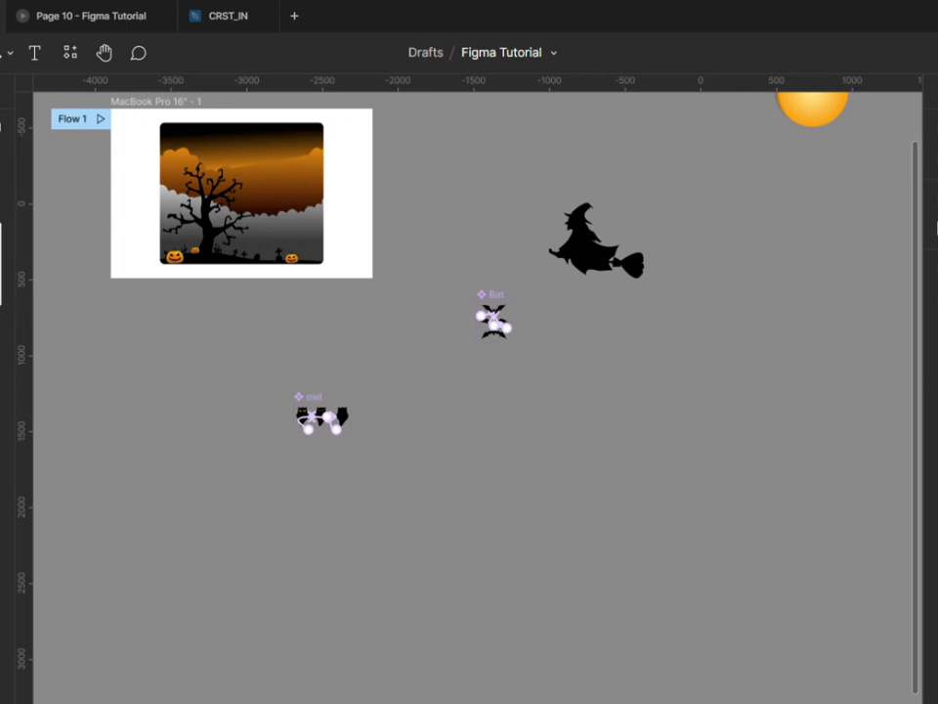
{"action": "left_click_drag", "start_coordinate": [2, 284], "coordinate": [195, 381]}
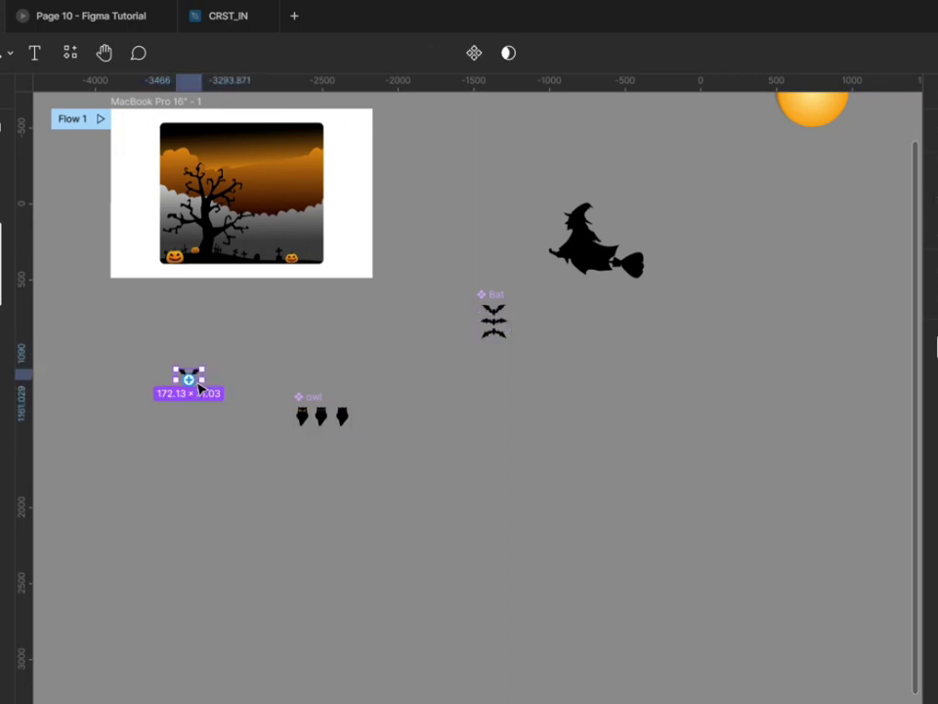
{"action": "scroll", "coordinate": [193, 379], "scroll_direction": "up", "scroll_amount": 3}
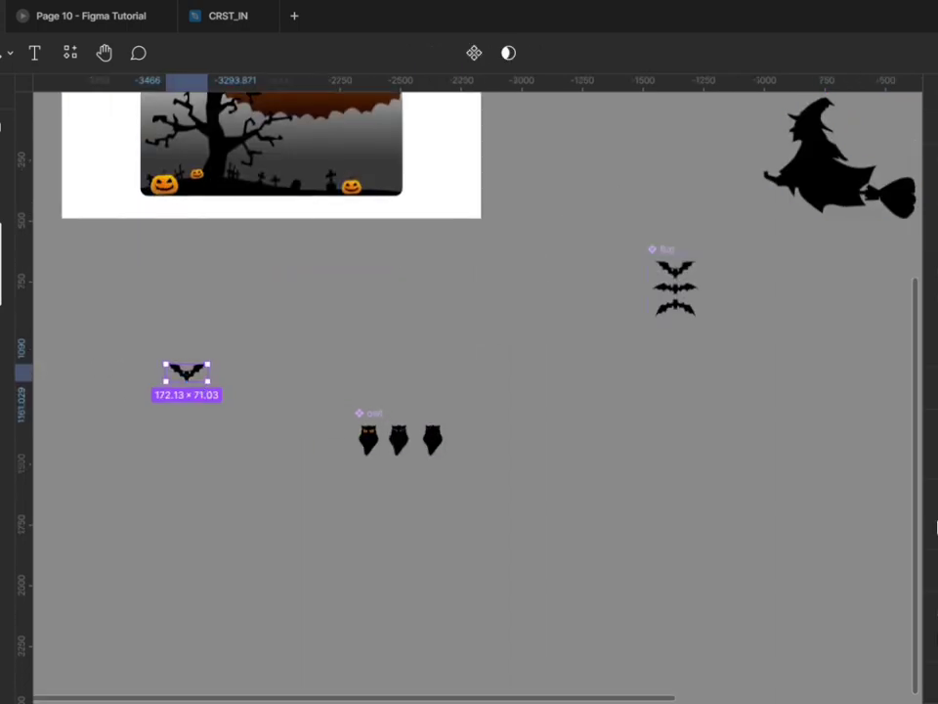
{"action": "left_click_drag", "start_coordinate": [193, 381], "coordinate": [170, 211]}
{"action": "scroll", "coordinate": [173, 259], "scroll_direction": "up", "scroll_amount": 3}
{"action": "scroll", "coordinate": [174, 259], "scroll_direction": "up", "scroll_amount": 5}
{"action": "scroll", "coordinate": [167, 211], "scroll_direction": "down", "scroll_amount": 3}
- Add two more Bat instances level with each other in the orange sky right of the tree, at x 898 and x 656
{"action": "left_click_drag", "start_coordinate": [0, 266], "coordinate": [559, 279]}
{"action": "scroll", "coordinate": [420, 371], "scroll_direction": "up", "scroll_amount": 1}
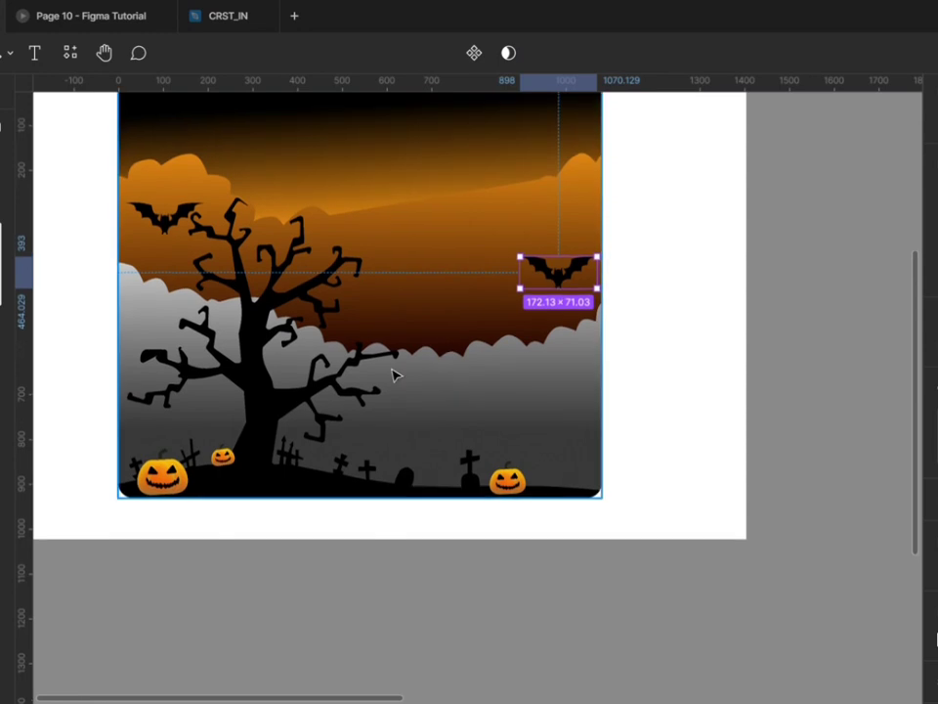
{"action": "left_click_drag", "start_coordinate": [0, 266], "coordinate": [460, 284]}
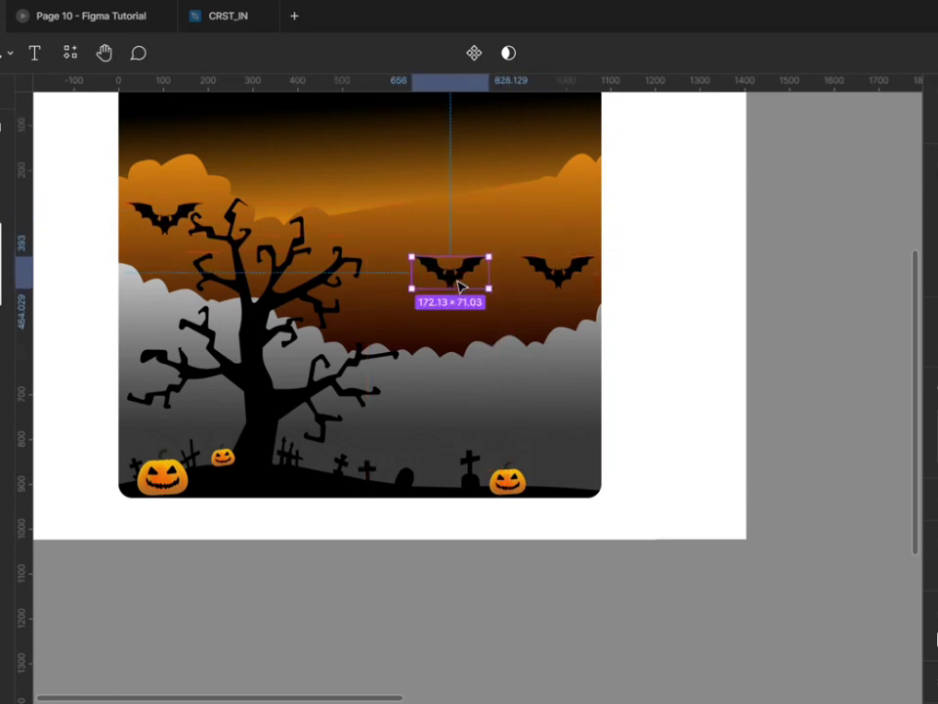
{"action": "left_click", "coordinate": [829, 380]}
{"action": "scroll", "coordinate": [831, 418], "scroll_direction": "up", "scroll_amount": 1}
{"action": "scroll", "coordinate": [810, 481], "scroll_direction": "up", "scroll_amount": 1}
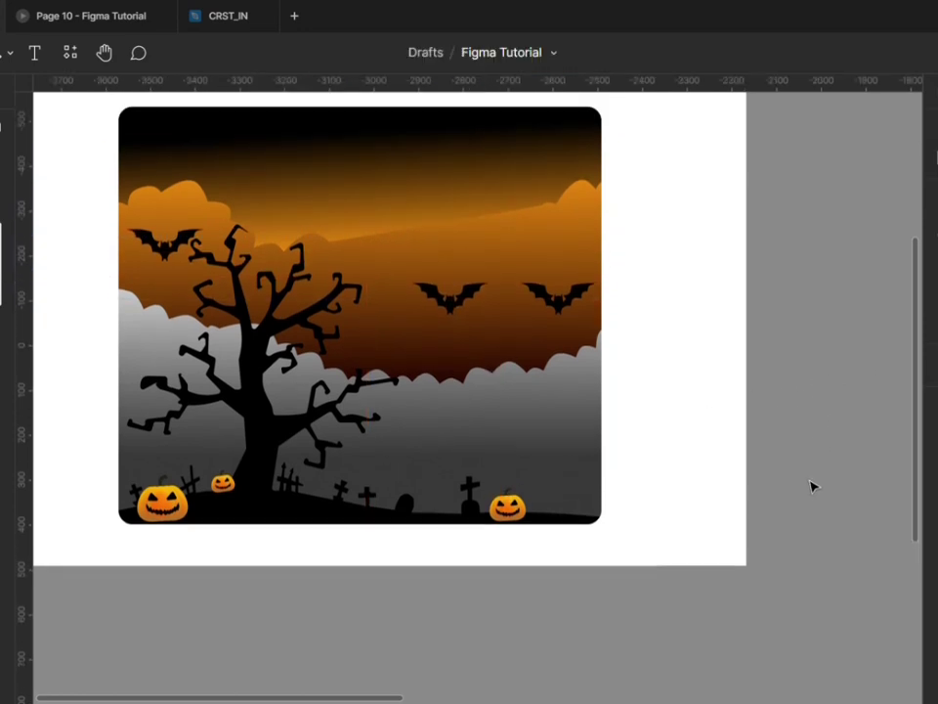
- Insert an instance of the owl component and perch it on the tree's right-hand branch, at about x 523, y 532
{"action": "scroll", "coordinate": [670, 488], "scroll_direction": "down", "scroll_amount": 1}
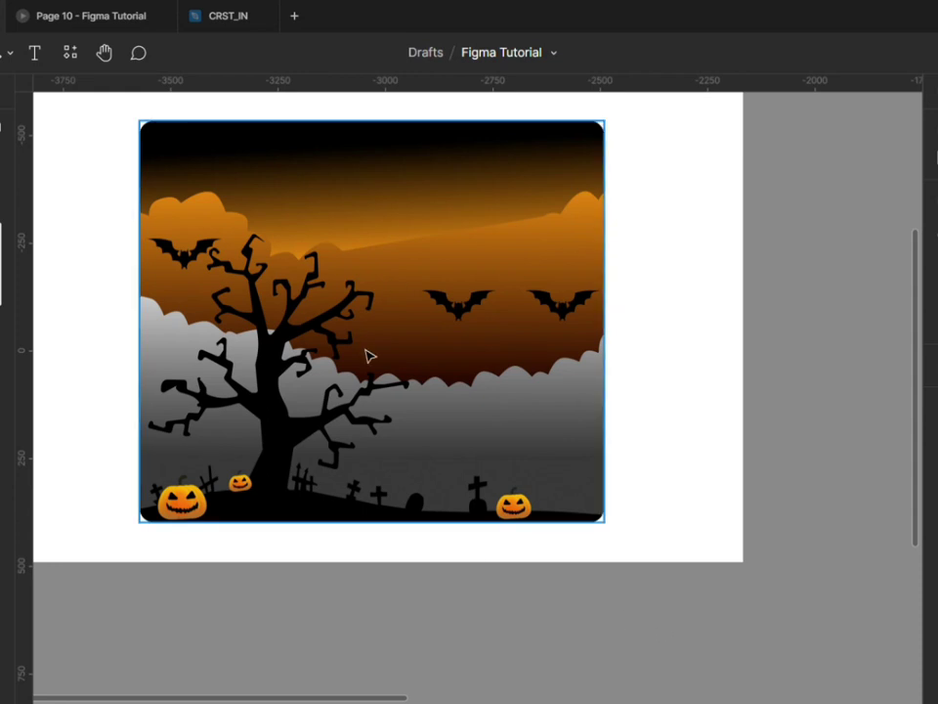
{"action": "scroll", "coordinate": [296, 372], "scroll_direction": "down", "scroll_amount": 3}
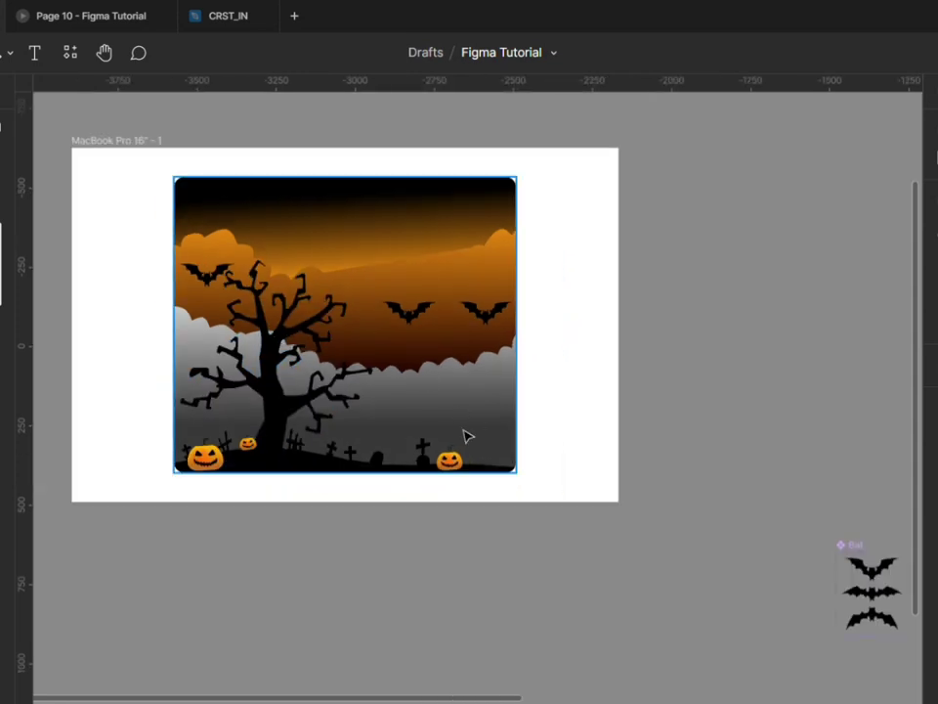
{"action": "left_click_drag", "start_coordinate": [3, 268], "coordinate": [363, 417]}
{"action": "scroll", "coordinate": [359, 364], "scroll_direction": "up", "scroll_amount": 5}
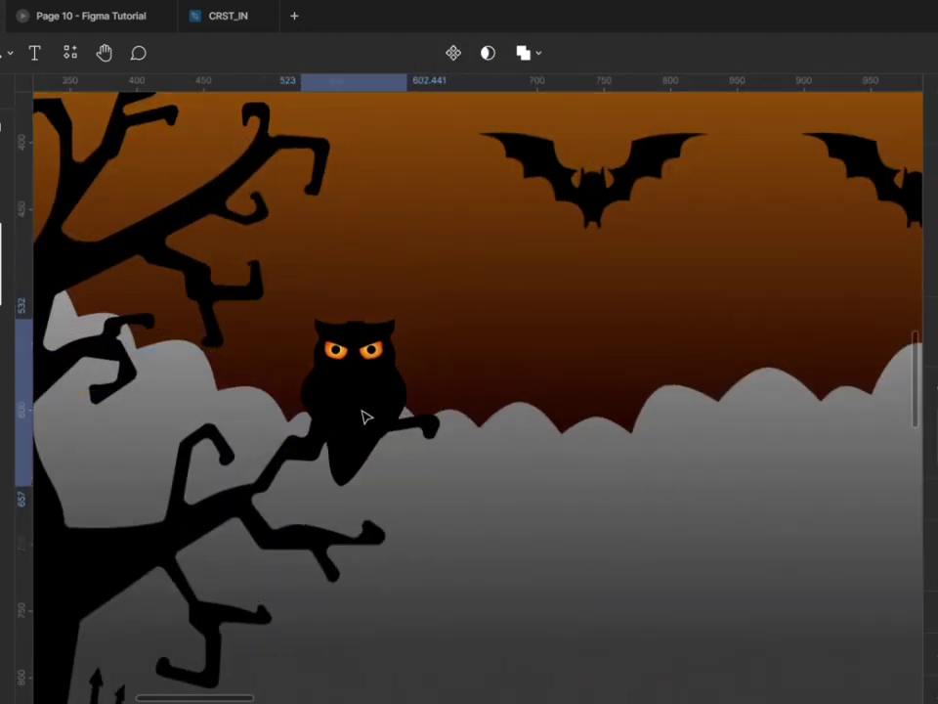
{"action": "key", "text": "shift+1"}
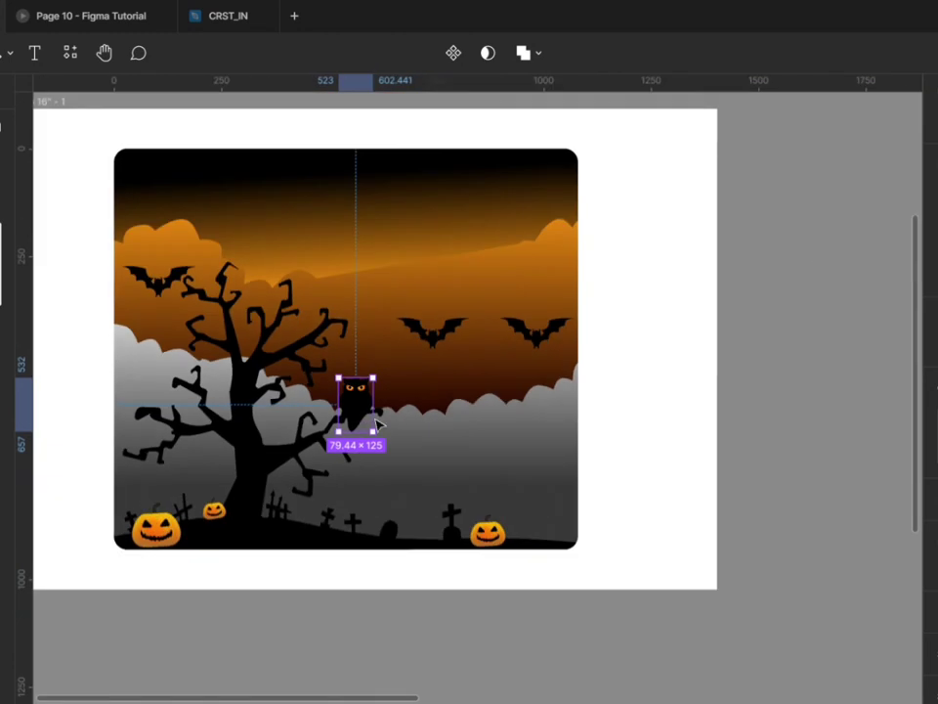
{"action": "left_click", "coordinate": [853, 478]}
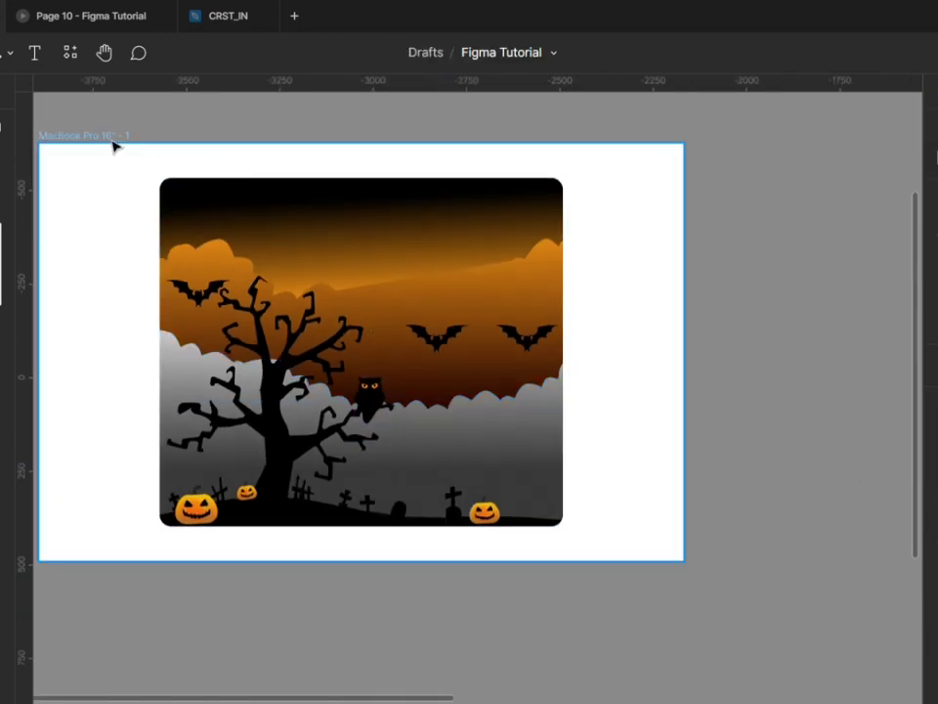
- Close the CRST_IN file and preview the MacBook Pro frame's Flow 1 prototype with a different scaling option
{"action": "left_click", "coordinate": [113, 140]}
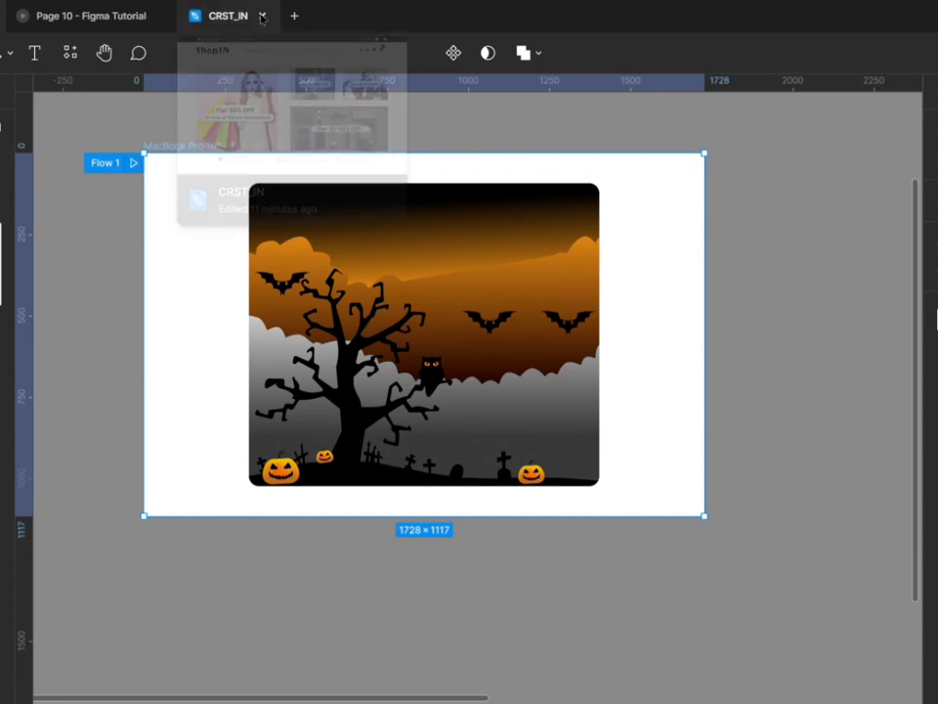
{"action": "left_click", "coordinate": [262, 16]}
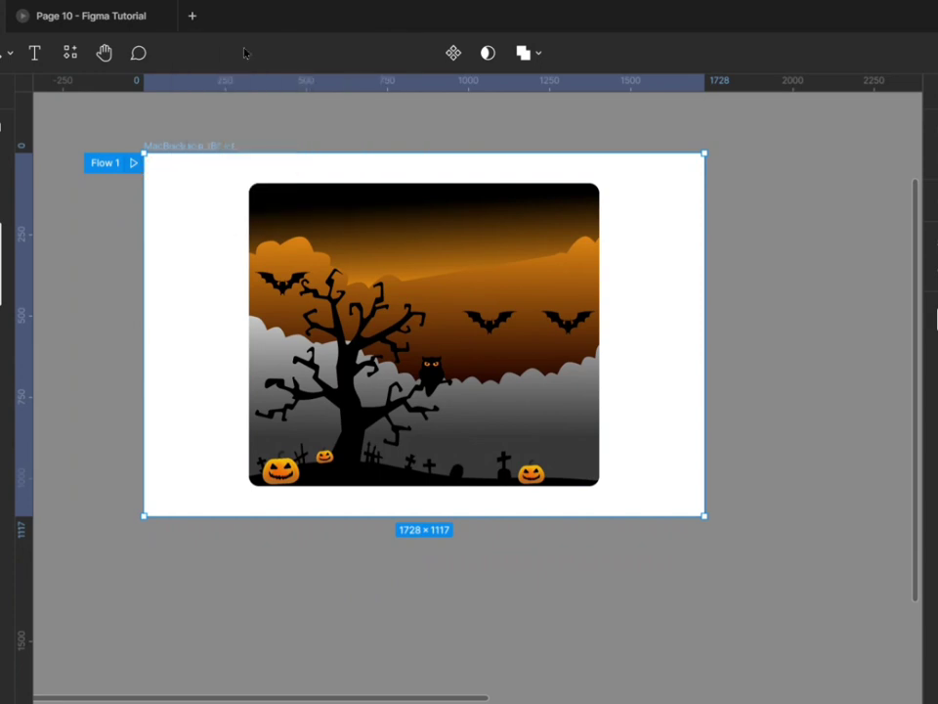
{"action": "left_click", "coordinate": [134, 164]}
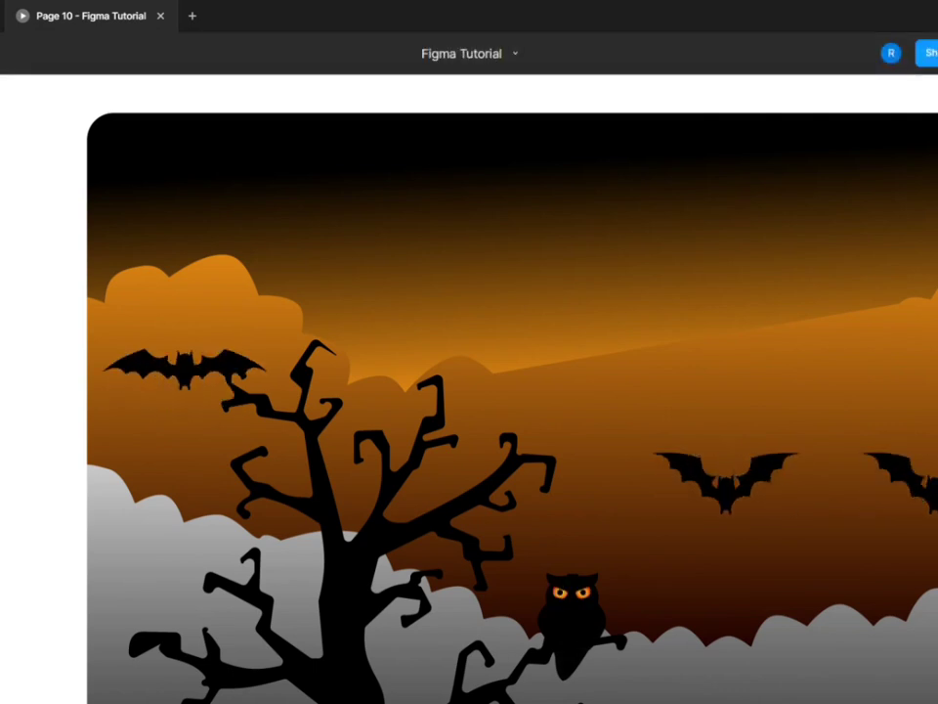
{"action": "left_click", "coordinate": [936, 53]}
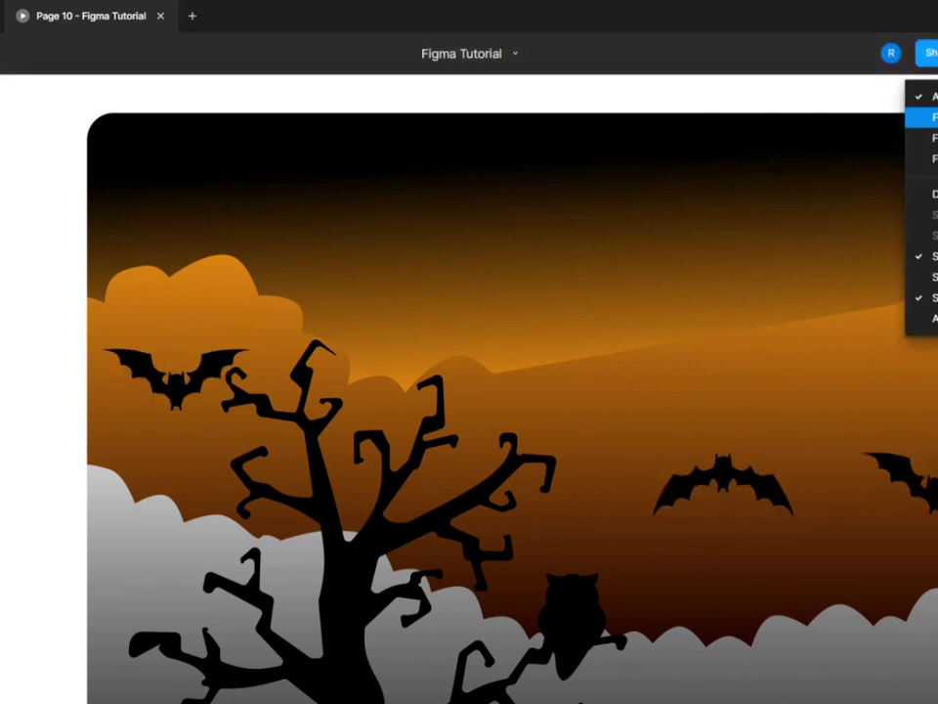
{"action": "left_click", "coordinate": [933, 117]}
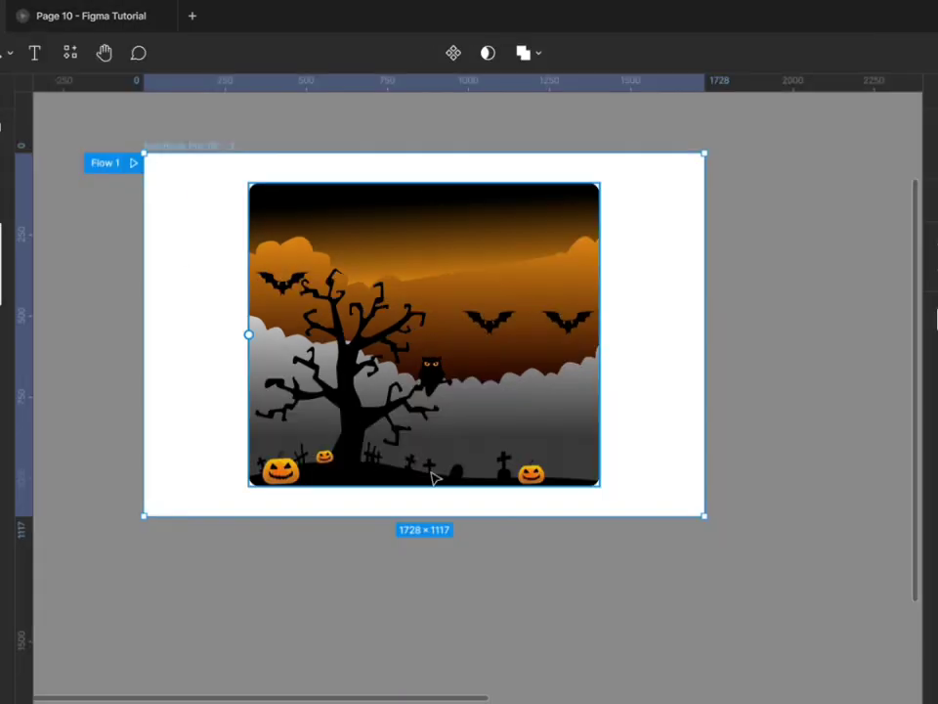
- Set the top bat variant's After delay interaction to a 100 ms delay with a 100 ms Smart animate duration
{"action": "left_click", "coordinate": [220, 354]}
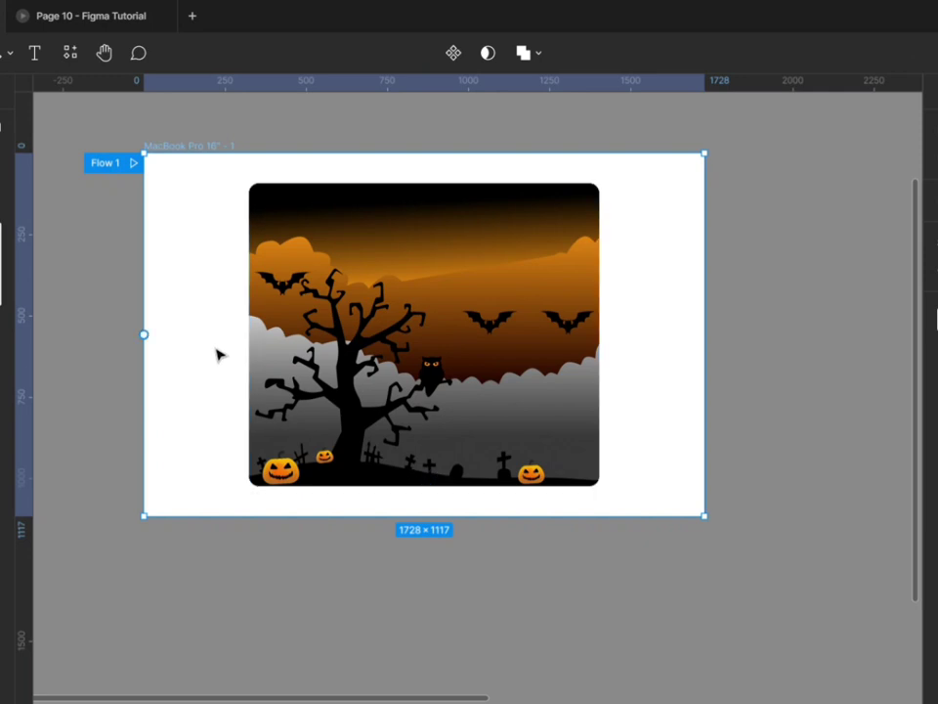
{"action": "scroll", "coordinate": [220, 354], "scroll_direction": "down", "scroll_amount": 3}
{"action": "scroll", "coordinate": [640, 484], "scroll_direction": "up", "scroll_amount": 5}
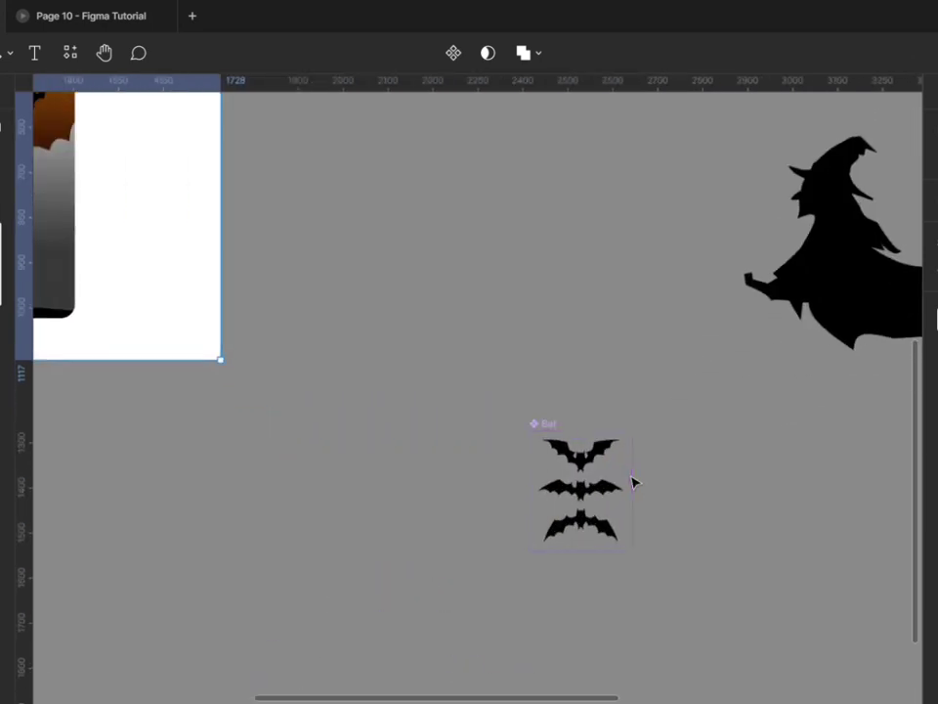
{"action": "left_click", "coordinate": [480, 387]}
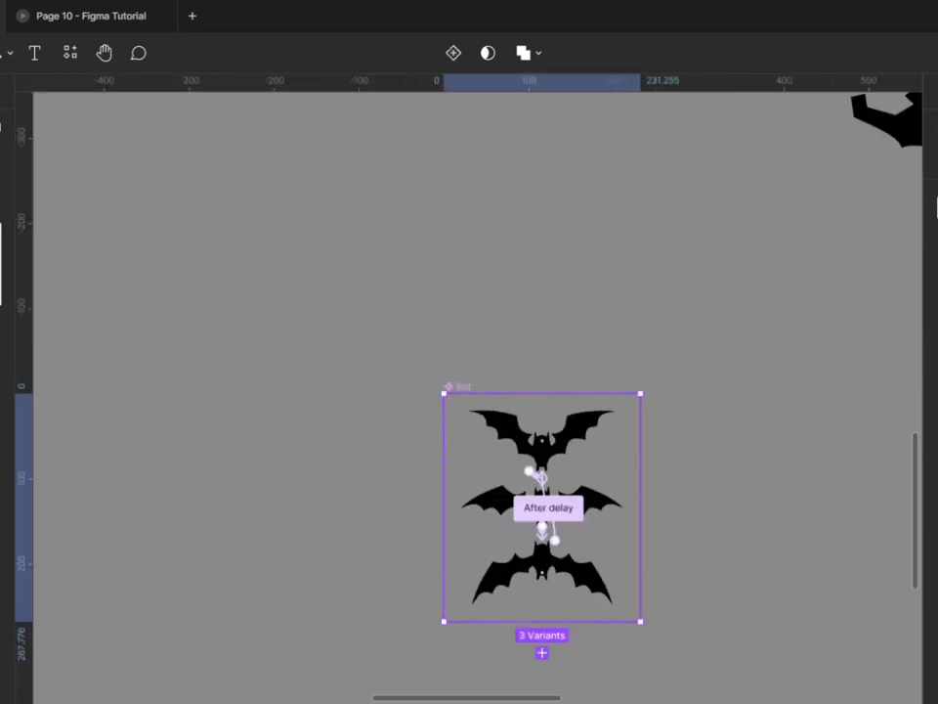
{"action": "scroll", "coordinate": [618, 565], "scroll_direction": "up", "scroll_amount": 6}
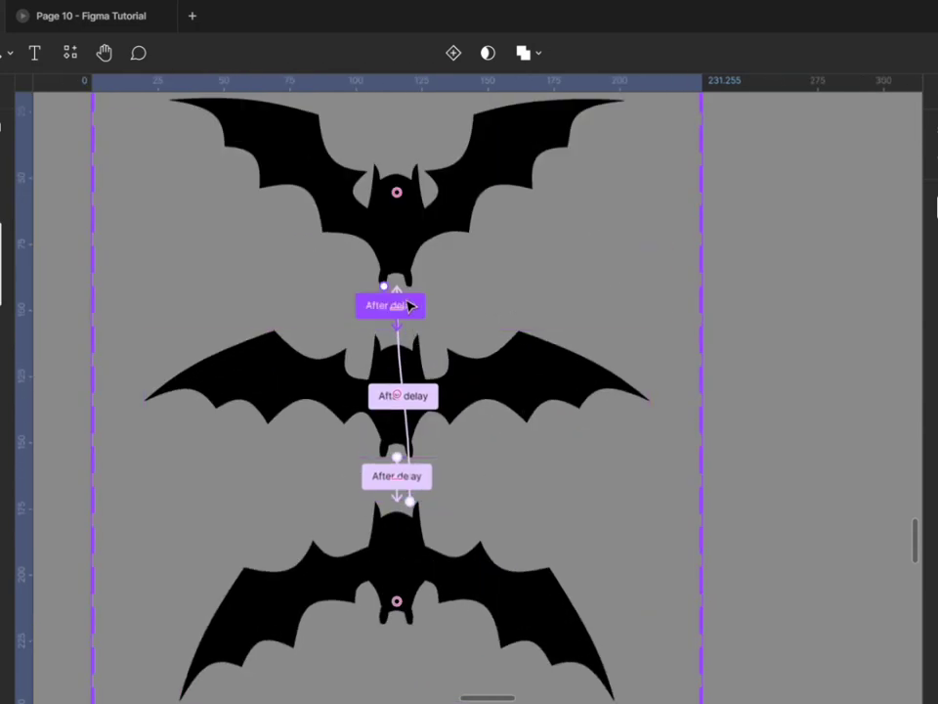
{"action": "left_click", "coordinate": [408, 305]}
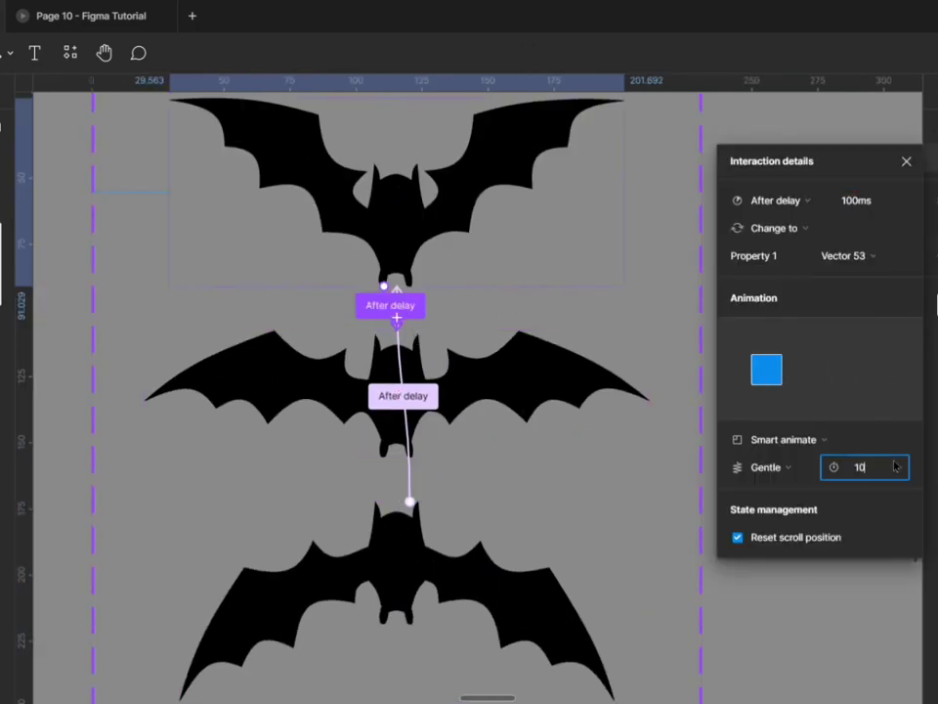
{"action": "type", "text": "0"}
{"action": "left_click", "coordinate": [849, 658]}
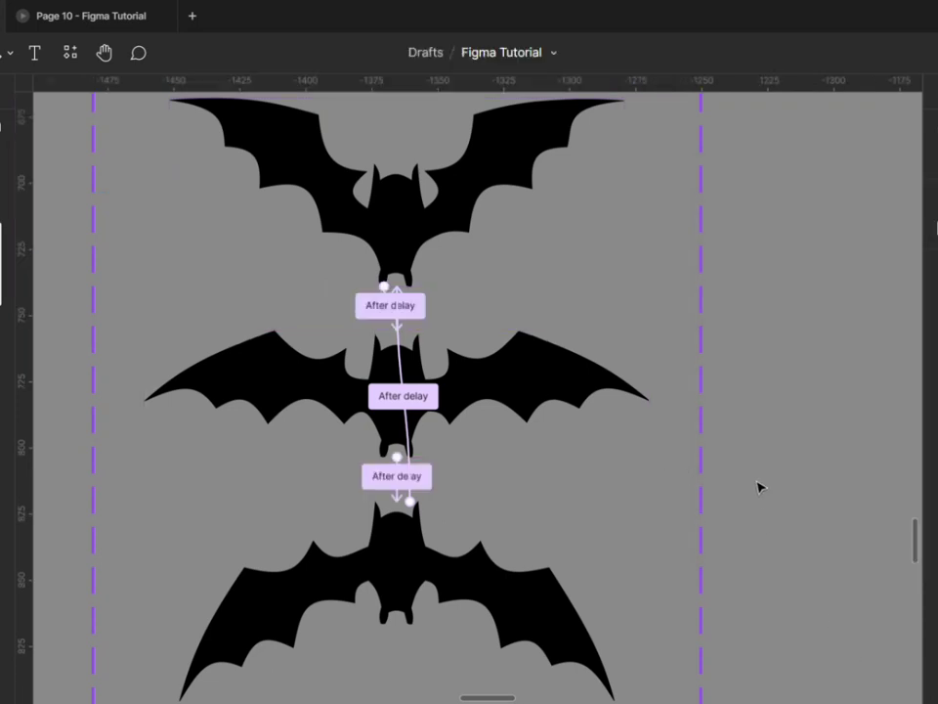
- Select all variants in the Bat component set and set the delay of their remaining After delay interactions to 100 ms
{"action": "scroll", "coordinate": [761, 486], "scroll_direction": "down", "scroll_amount": 3}
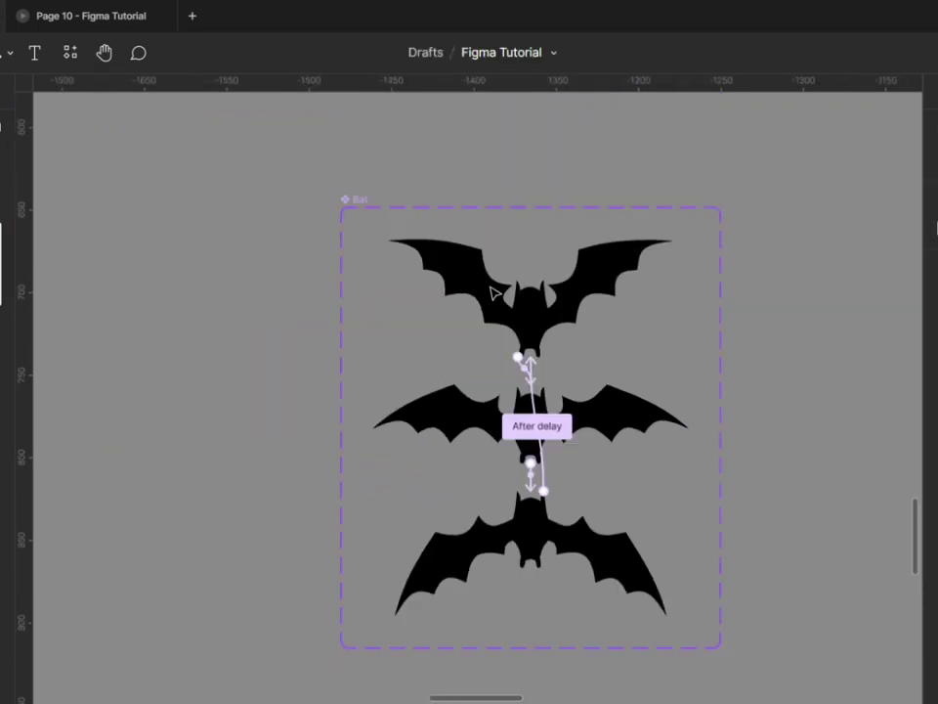
{"action": "left_click", "coordinate": [353, 212]}
{"action": "scroll", "coordinate": [354, 214], "scroll_direction": "down", "scroll_amount": 2}
{"action": "scroll", "coordinate": [358, 216], "scroll_direction": "up", "scroll_amount": 2}
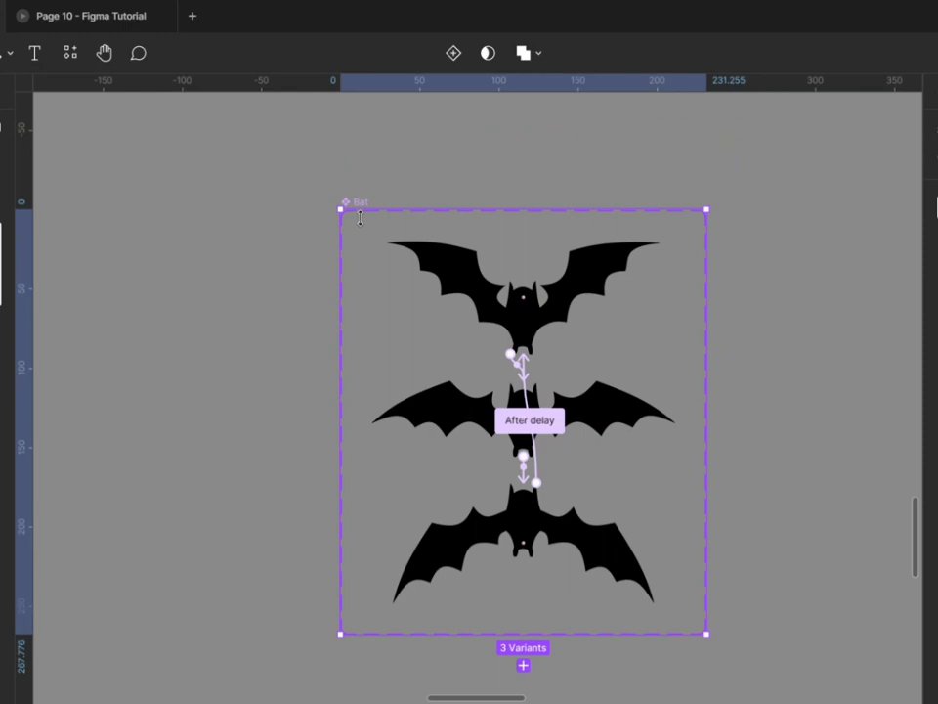
{"action": "key", "text": "Return"}
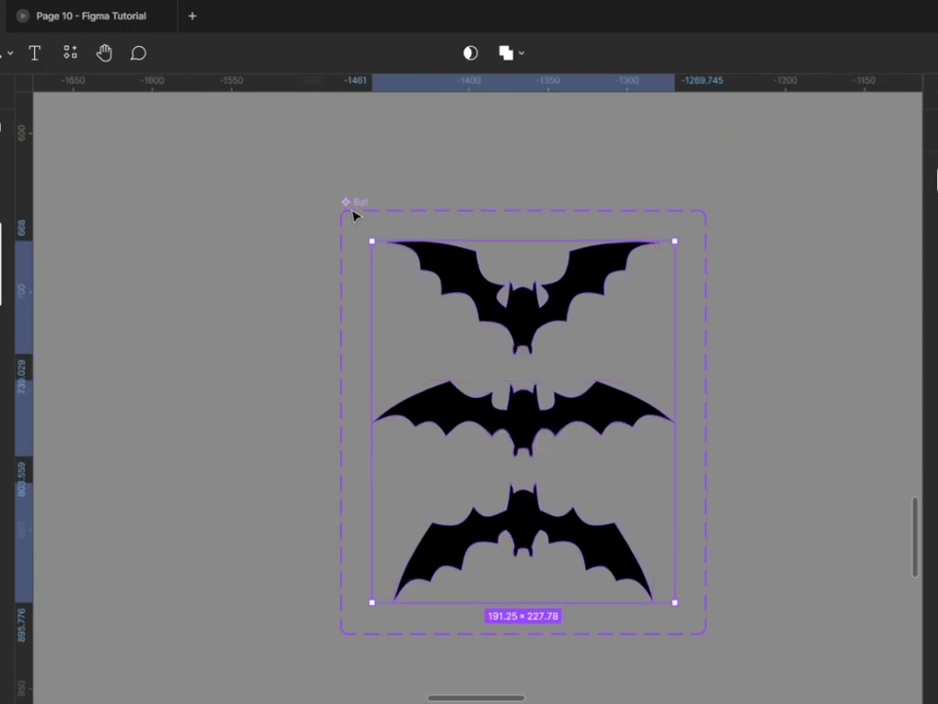
{"action": "key", "text": "shift+Return"}
{"action": "left_click", "coordinate": [934, 158]}
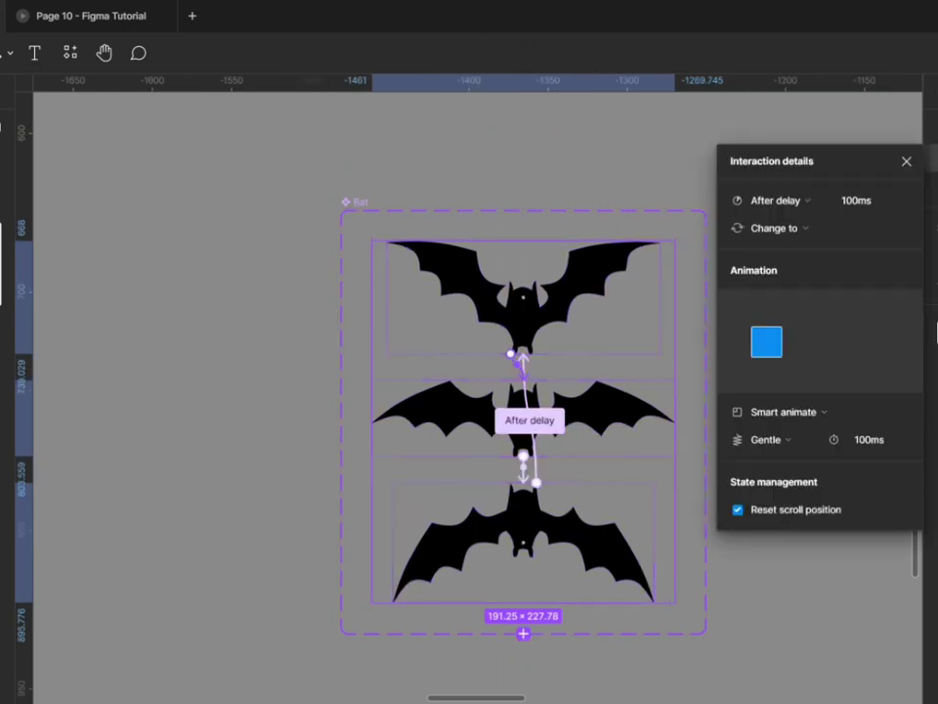
{"action": "left_click", "coordinate": [523, 420]}
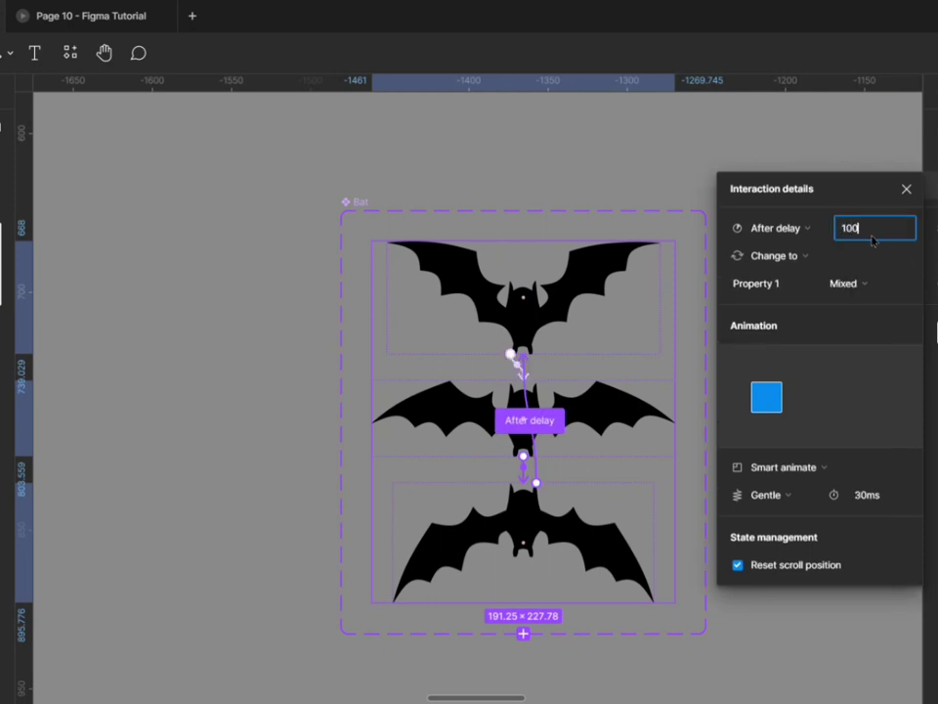
{"action": "key", "text": "Return"}
- Set the same interactions' Smart animate duration to 100 ms and check the flapping bats in the prototype preview
{"action": "key", "text": "1"}
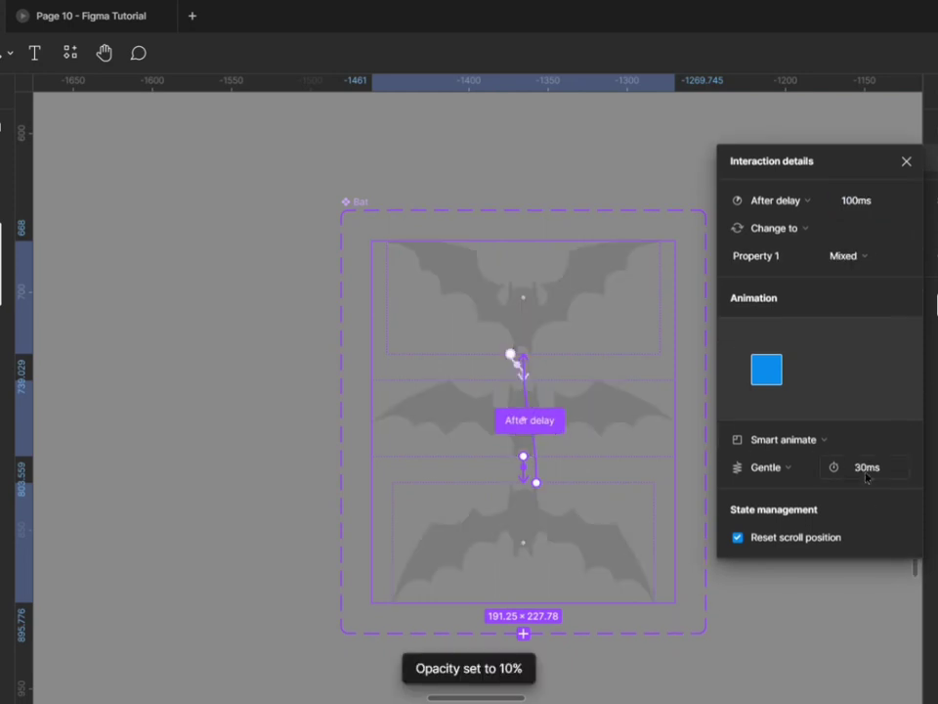
{"action": "key", "text": "ctrl+z"}
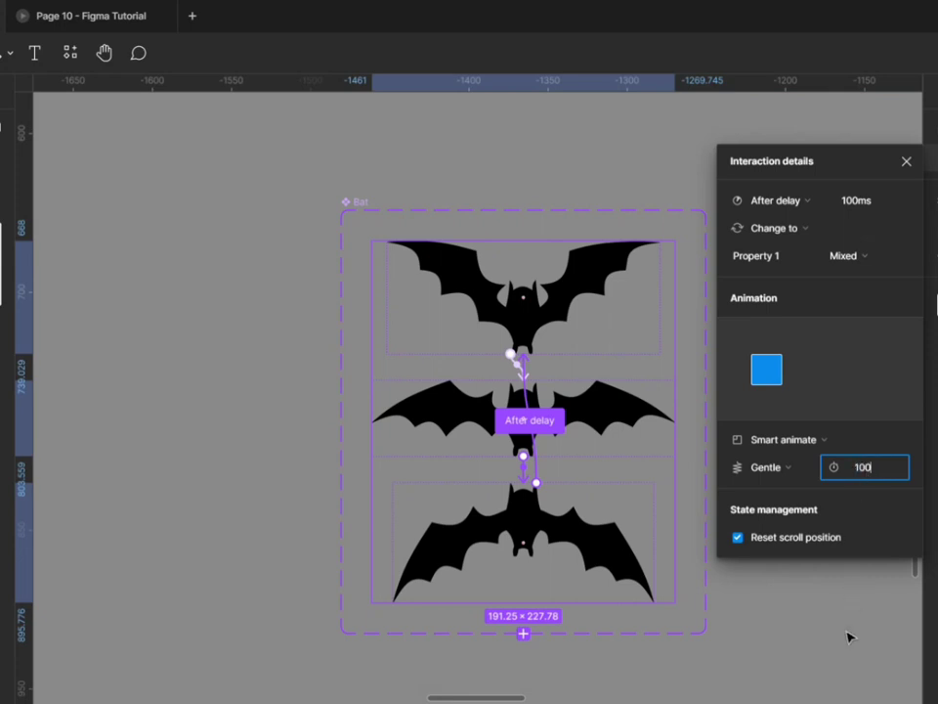
{"action": "key", "text": "Escape"}
{"action": "left_click", "coordinate": [105, 7]}
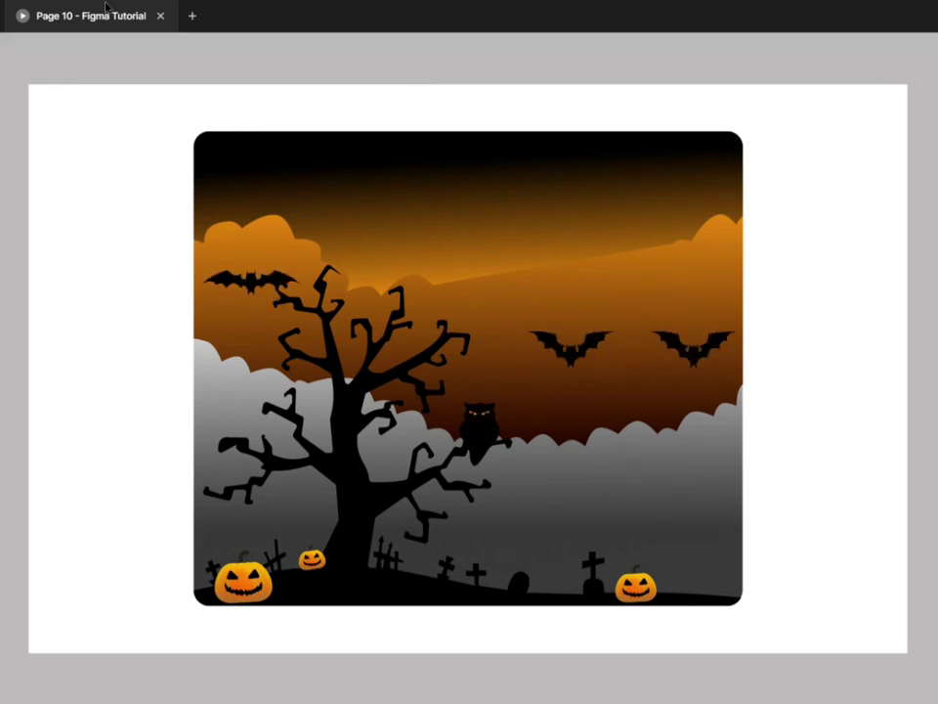
{"action": "mouse_move", "coordinate": [111, 51]}
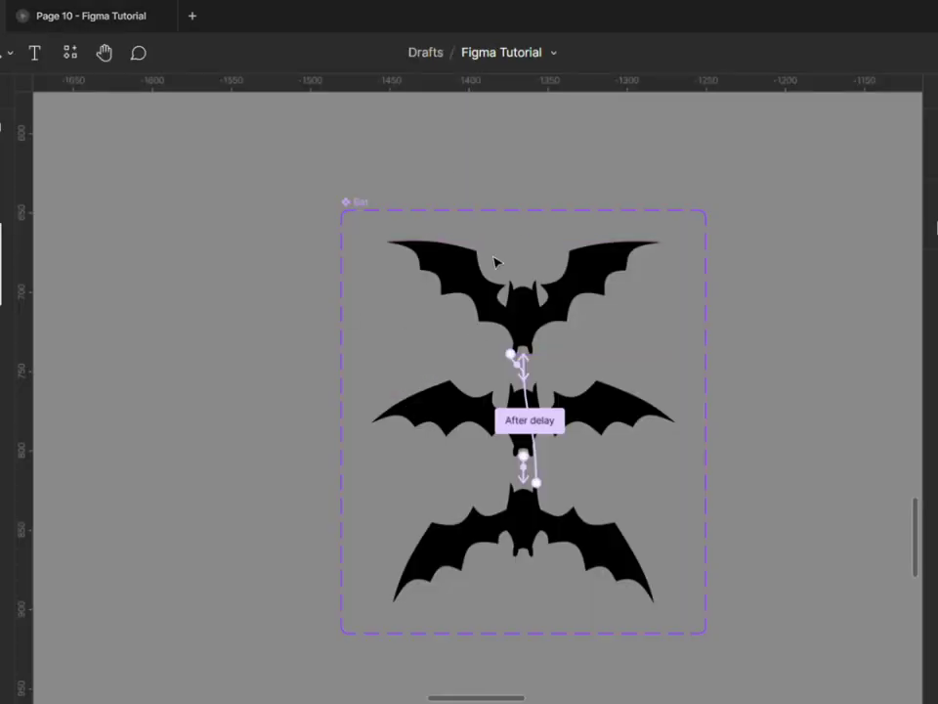
- Return to the design and move the MacBook Pro 16" - 1 frame below the owl component set
{"action": "left_click", "coordinate": [380, 210]}
{"action": "scroll", "coordinate": [473, 260], "scroll_direction": "down", "scroll_amount": 5}
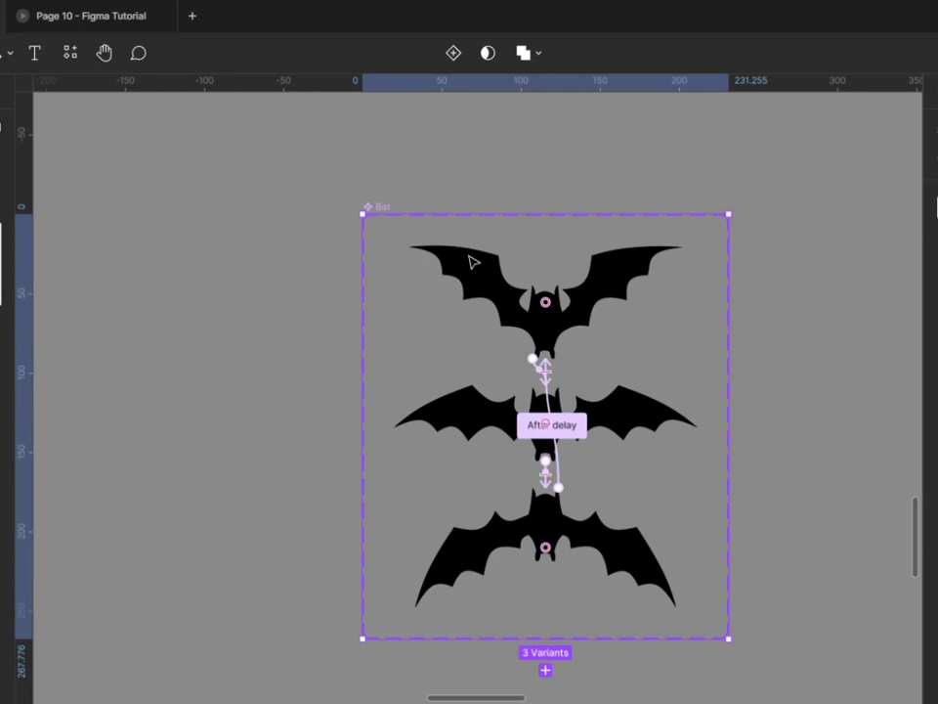
{"action": "scroll", "coordinate": [681, 327], "scroll_direction": "down", "scroll_amount": 10}
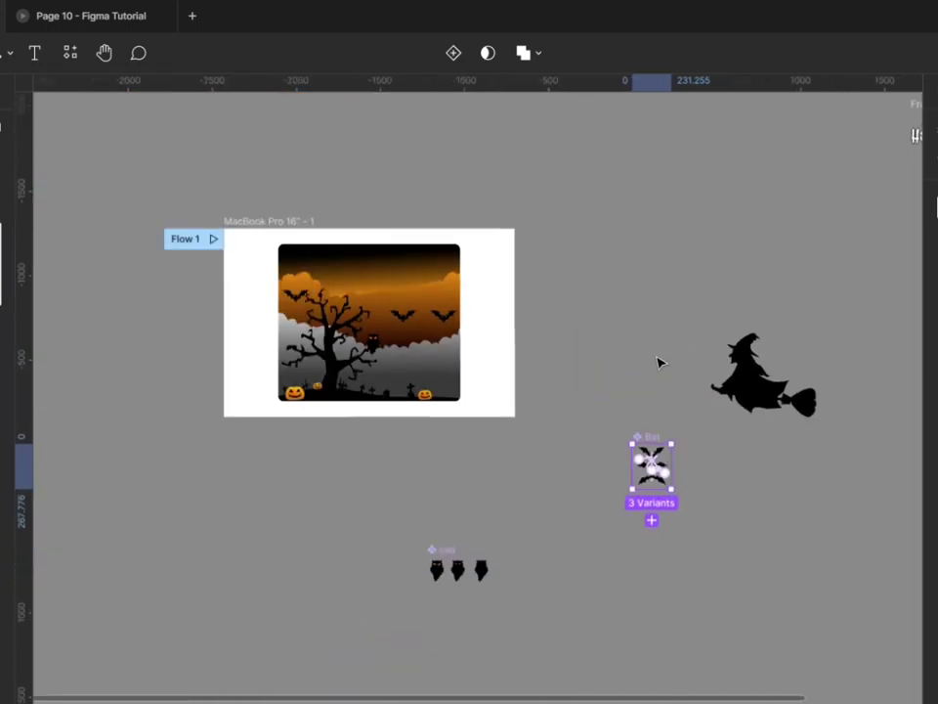
{"action": "scroll", "coordinate": [557, 422], "scroll_direction": "up", "scroll_amount": 2}
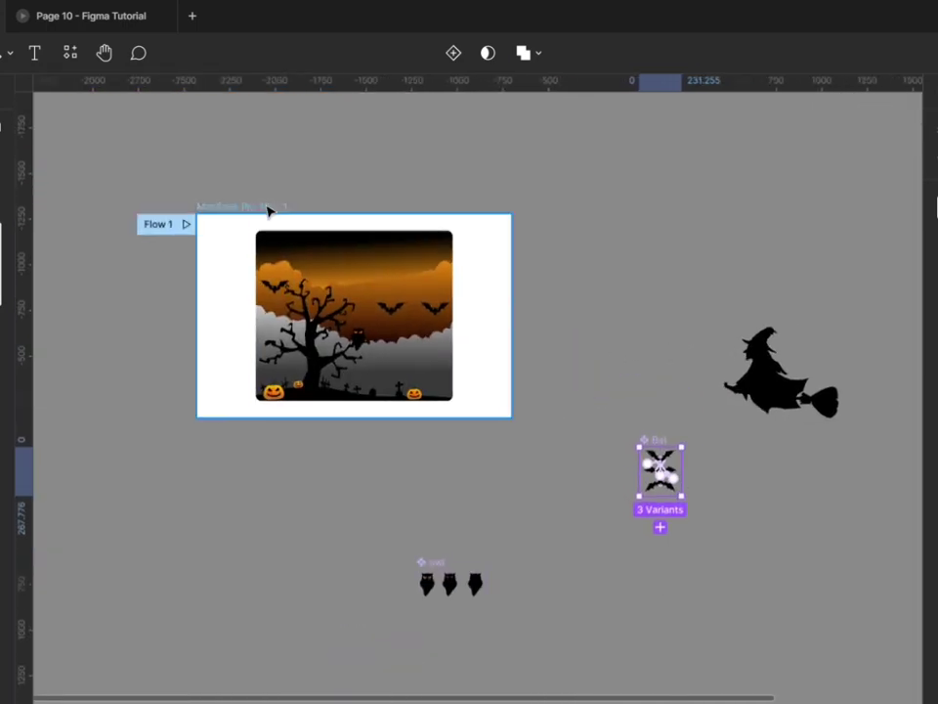
{"action": "left_click_drag", "start_coordinate": [273, 210], "coordinate": [342, 407]}
- Bring the orange moon circle to the MacBook frame, cut it, and paste it inside the 1080 × 931 Halloween scene
{"action": "scroll", "coordinate": [313, 488], "scroll_direction": "down", "scroll_amount": 4}
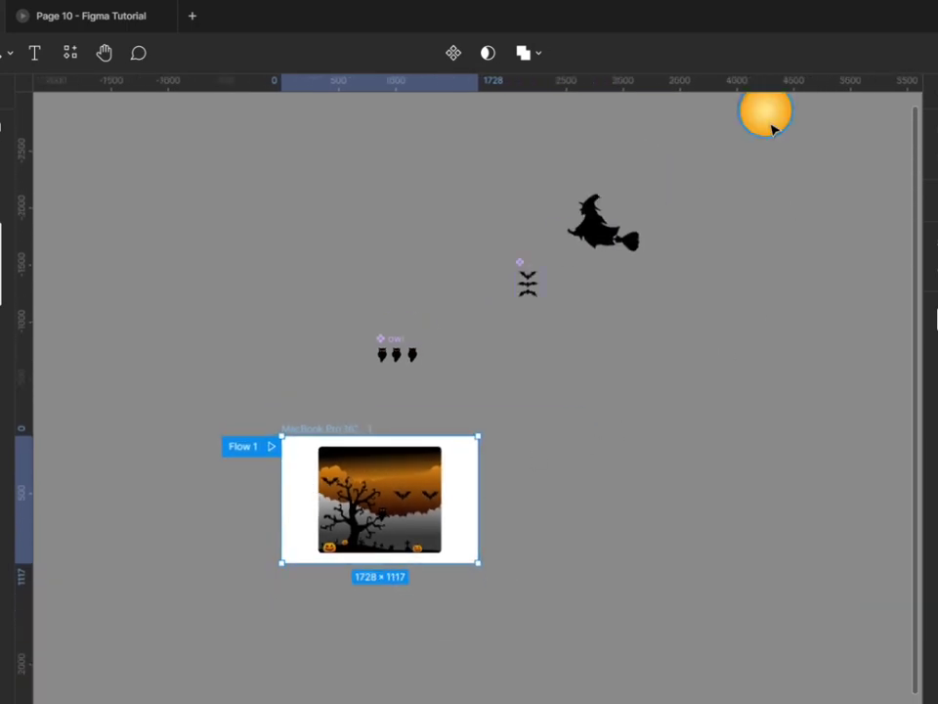
{"action": "left_click_drag", "start_coordinate": [772, 129], "coordinate": [398, 559]}
{"action": "scroll", "coordinate": [398, 560], "scroll_direction": "up", "scroll_amount": 3}
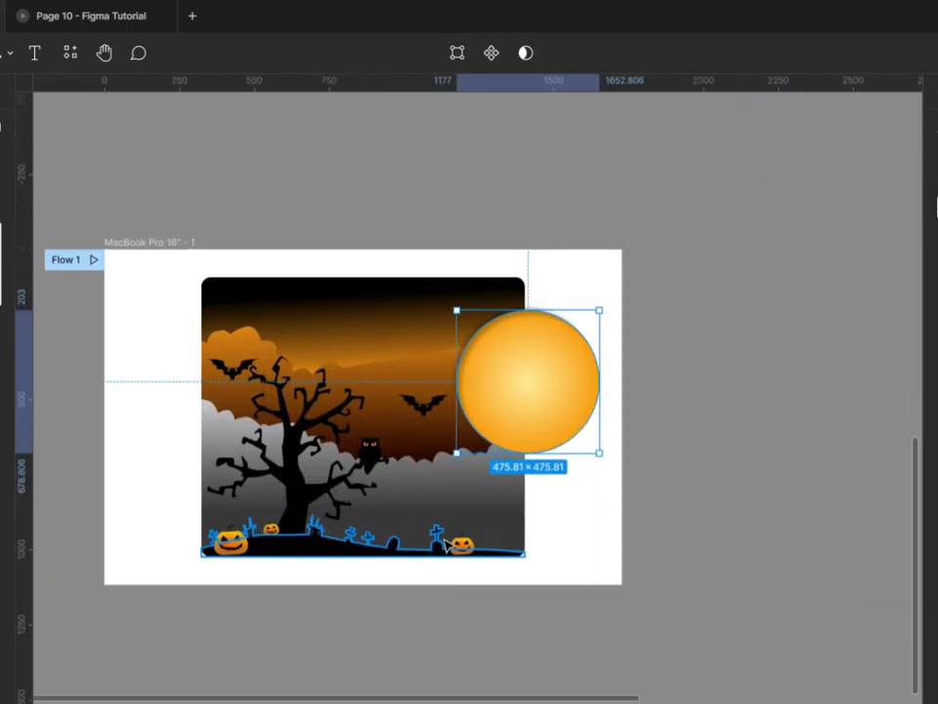
{"action": "key", "text": "Delete"}
{"action": "scroll", "coordinate": [448, 543], "scroll_direction": "up", "scroll_amount": 2}
{"action": "left_click", "coordinate": [554, 324]}
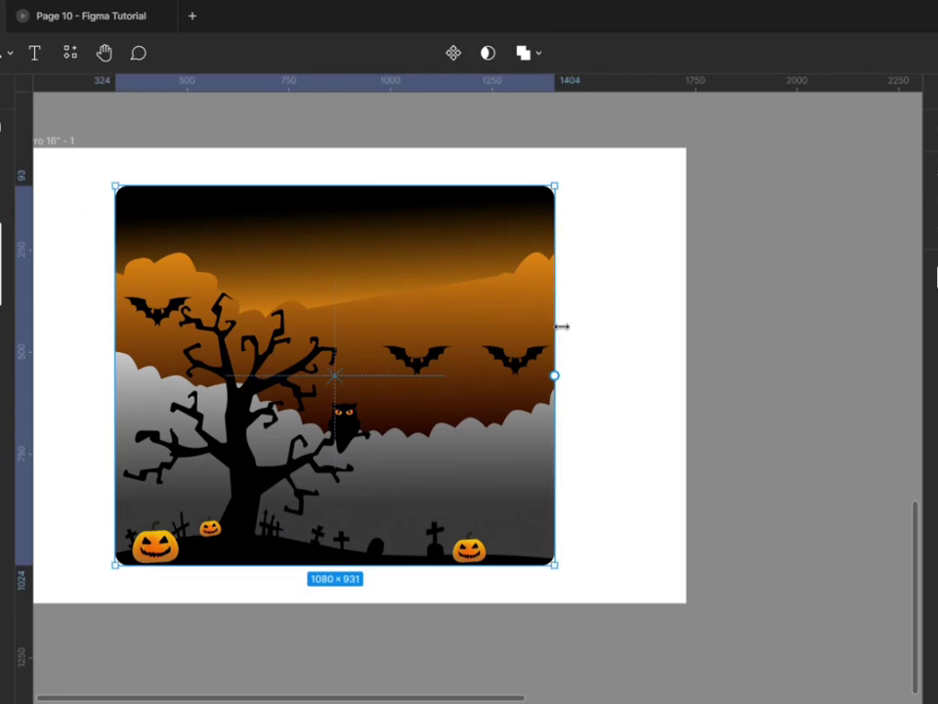
{"action": "key", "text": "ctrl+v"}
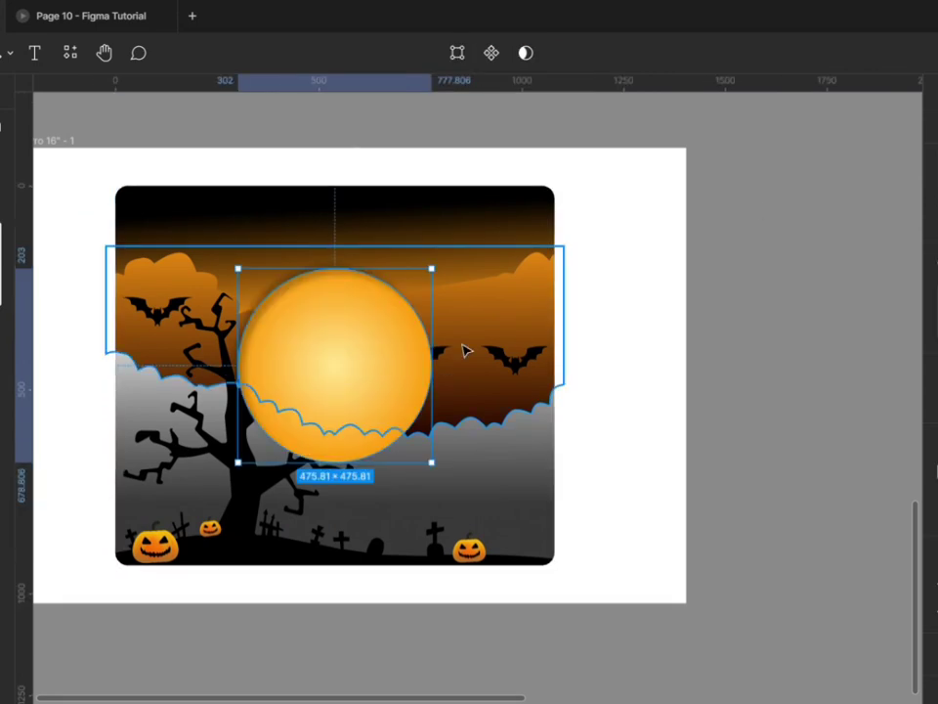
- Shift the moon up and right, and move the two right-hand bats above the tree's upper left, at x 253, y 212 and x 62, y 148
{"action": "left_click_drag", "start_coordinate": [314, 385], "coordinate": [413, 310]}
{"action": "scroll", "coordinate": [406, 445], "scroll_direction": "up", "scroll_amount": 2}
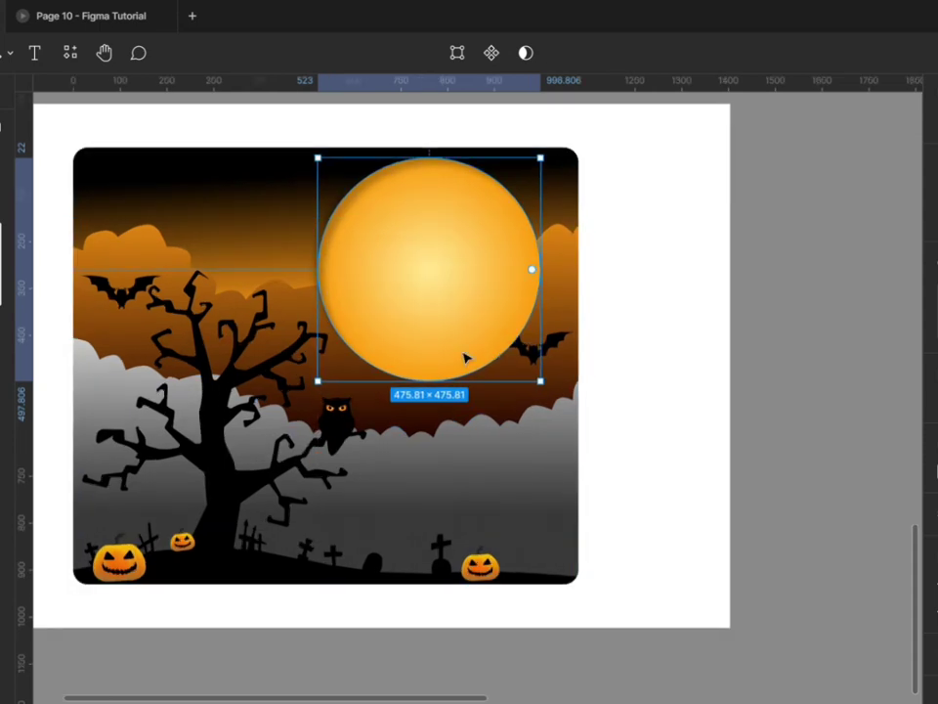
{"action": "left_click_drag", "start_coordinate": [465, 357], "coordinate": [501, 314]}
{"action": "left_click_drag", "start_coordinate": [430, 361], "coordinate": [244, 270]}
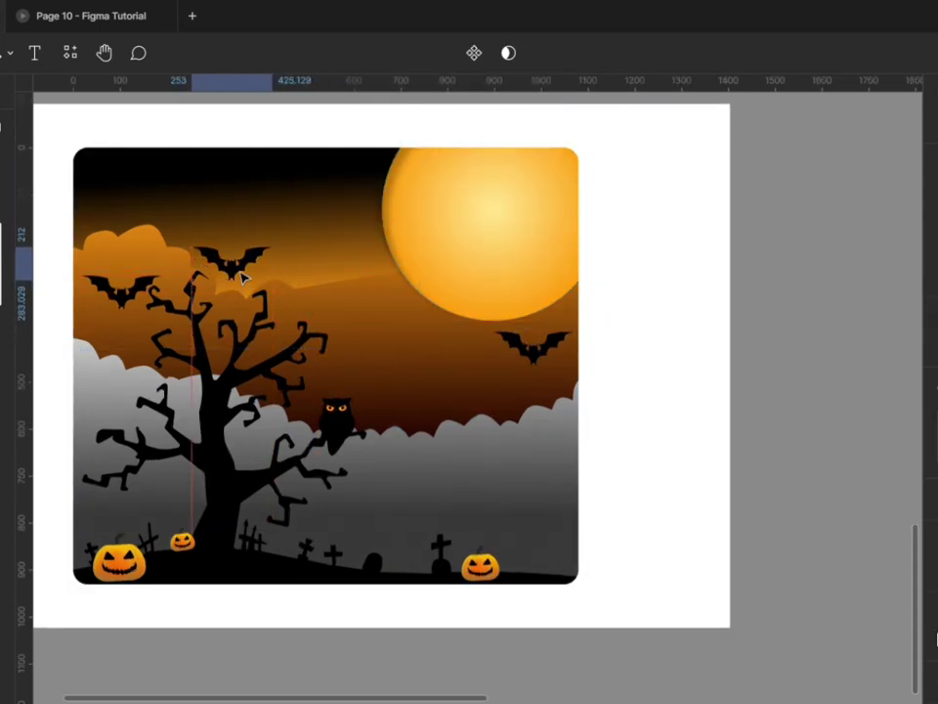
{"action": "left_click_drag", "start_coordinate": [519, 359], "coordinate": [128, 245]}
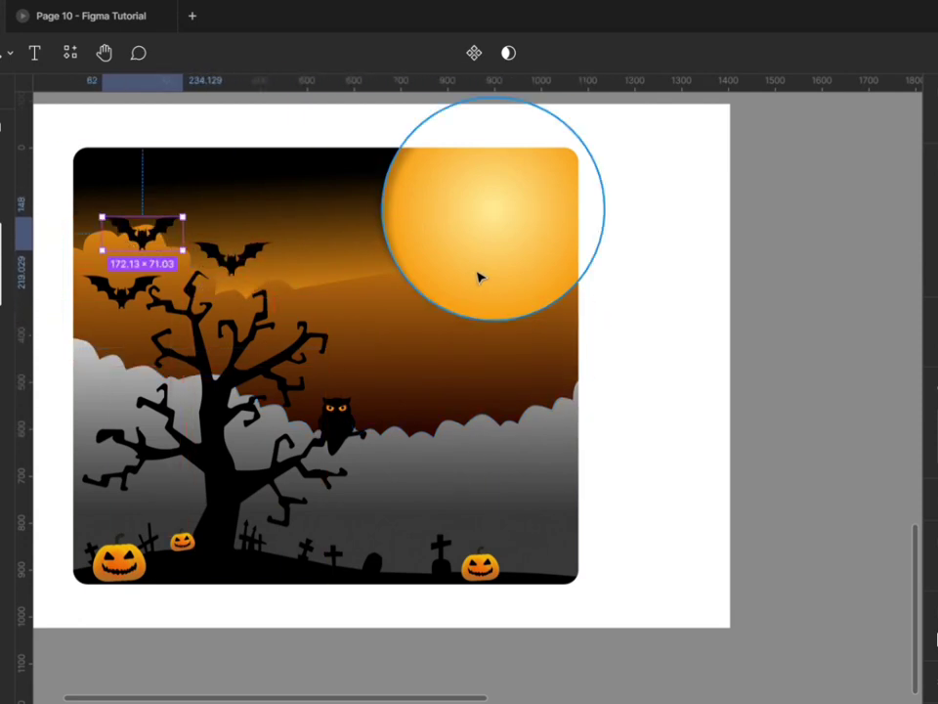
- Reposition the moon fully inside the scene's upper-right sky, at about x 553, y 35
{"action": "left_click_drag", "start_coordinate": [480, 275], "coordinate": [434, 330]}
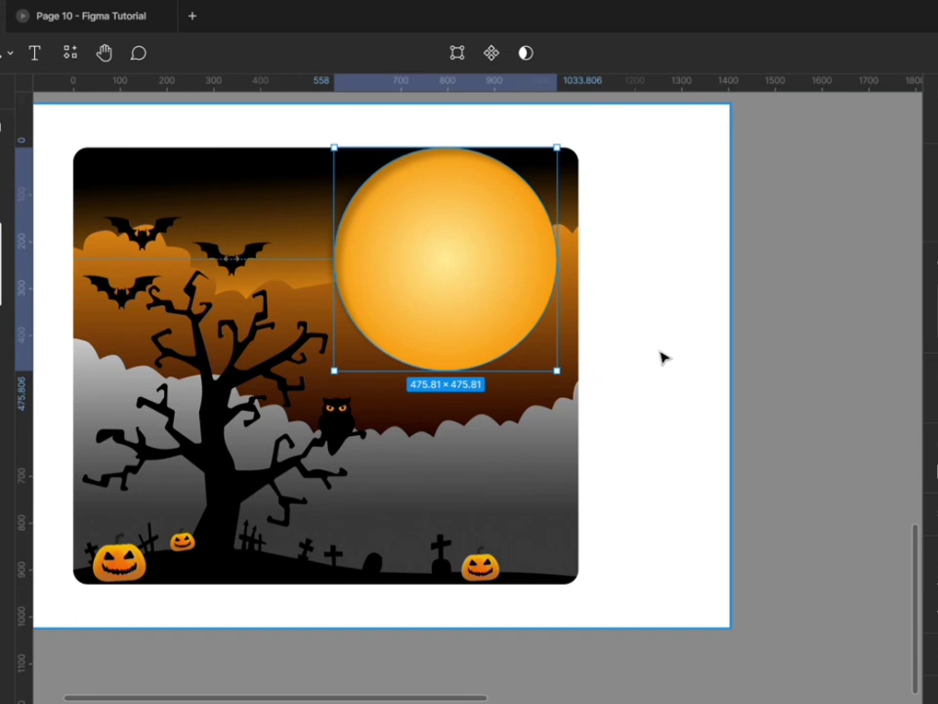
{"action": "scroll", "coordinate": [635, 471], "scroll_direction": "down", "scroll_amount": 3}
{"action": "scroll", "coordinate": [618, 478], "scroll_direction": "up", "scroll_amount": 1}
{"action": "scroll", "coordinate": [381, 310], "scroll_direction": "up", "scroll_amount": 2}
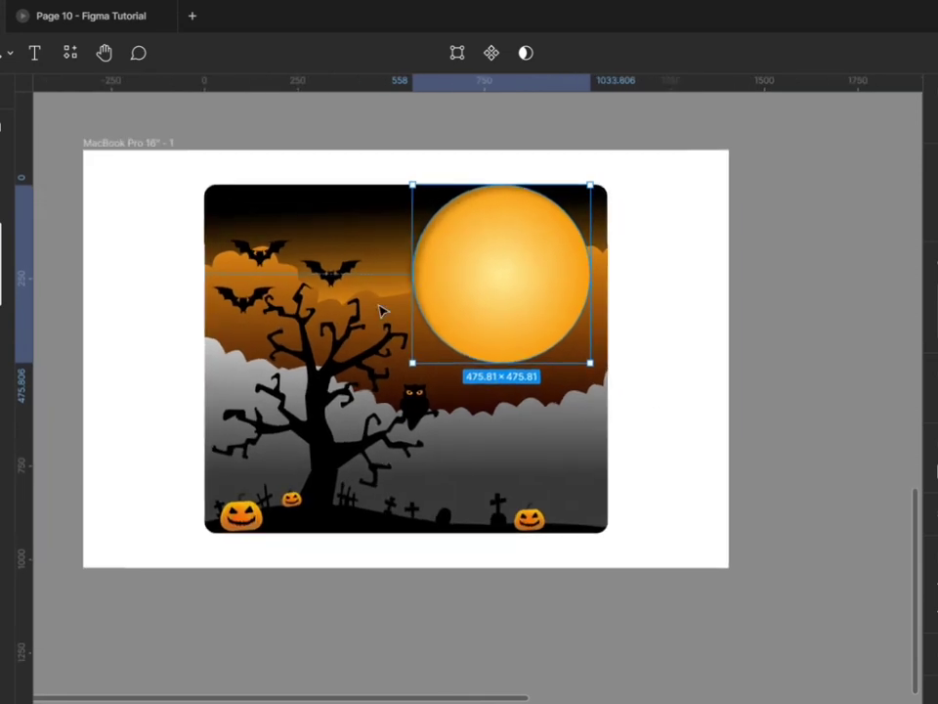
{"action": "left_click_drag", "start_coordinate": [541, 312], "coordinate": [544, 329]}
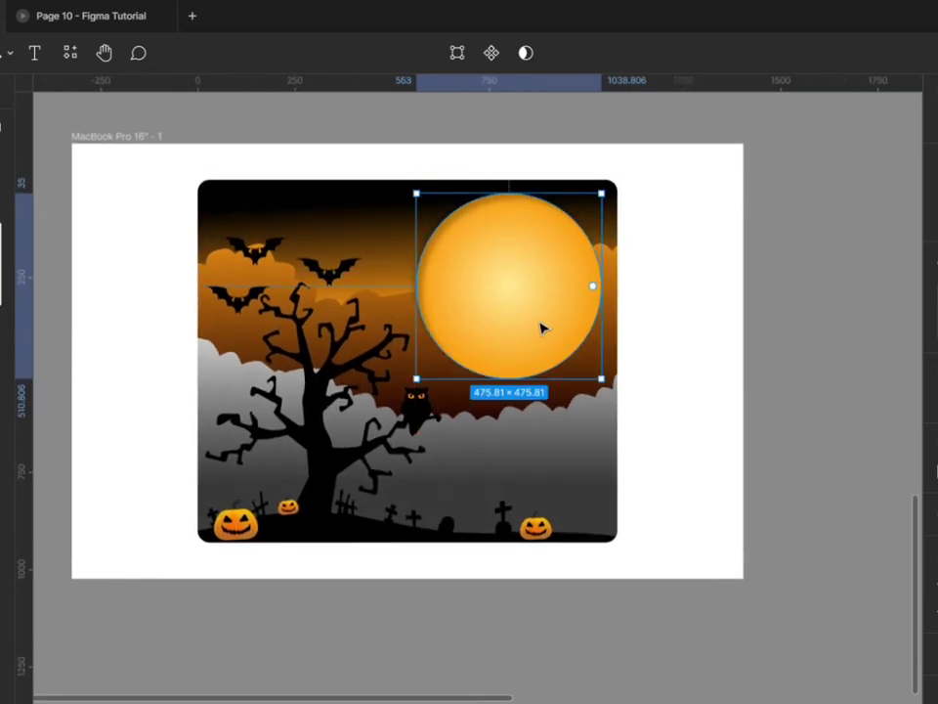
{"action": "left_click", "coordinate": [803, 428]}
{"action": "scroll", "coordinate": [434, 379], "scroll_direction": "down", "scroll_amount": 1}
{"action": "scroll", "coordinate": [434, 381], "scroll_direction": "down", "scroll_amount": 1}
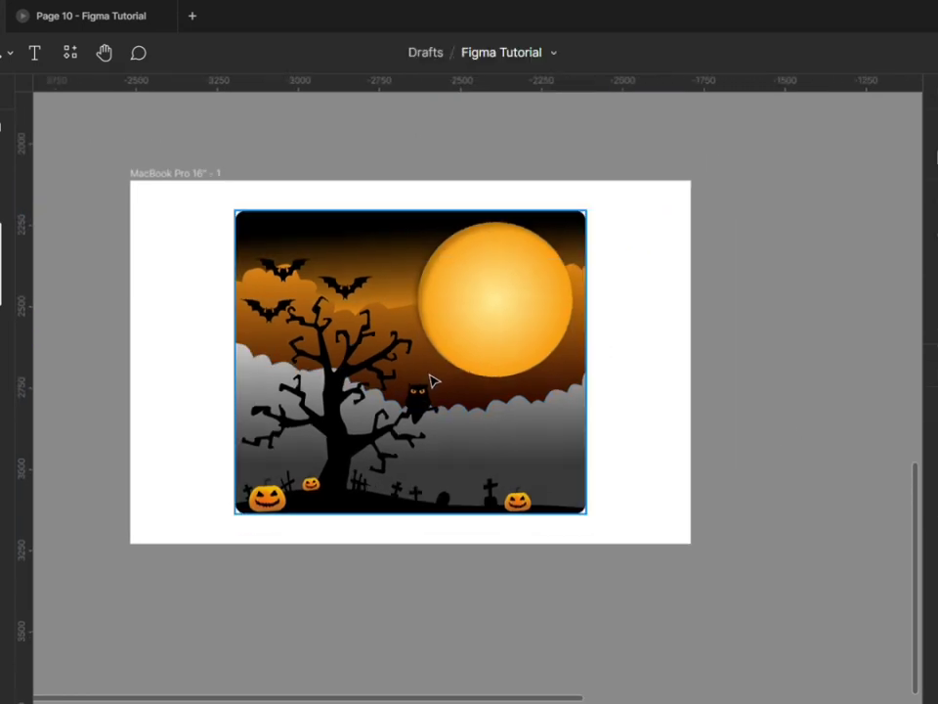
{"action": "scroll", "coordinate": [589, 406], "scroll_direction": "up", "scroll_amount": 1}
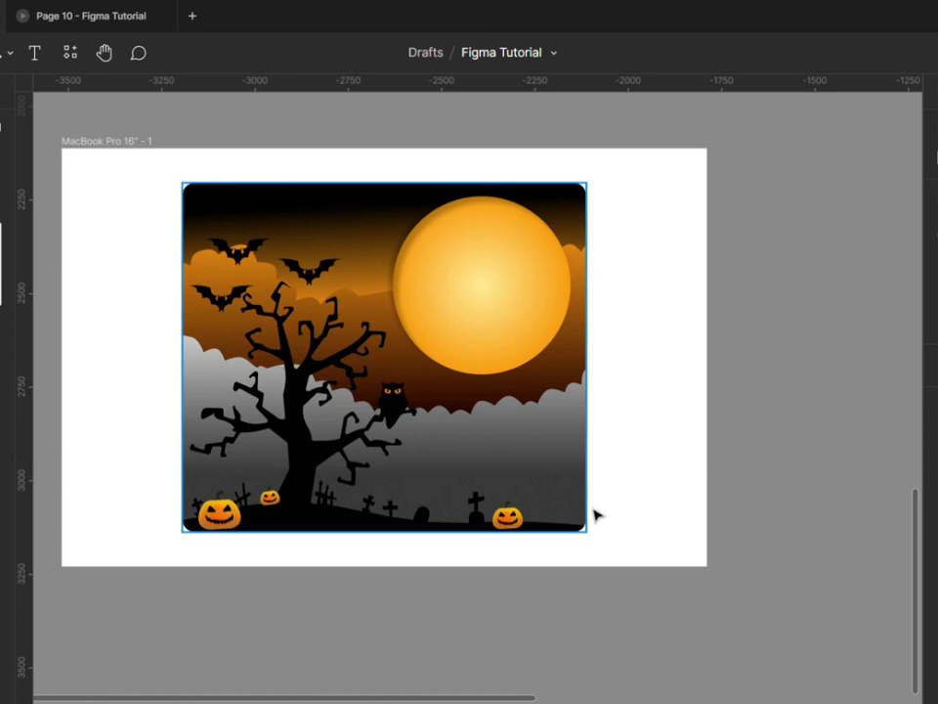
{"action": "mouse_move", "coordinate": [482, 322]}
{"action": "left_mouse_down"}
{"action": "mouse_move", "coordinate": [474, 323]}
{"action": "mouse_move", "coordinate": [483, 323]}
{"action": "left_mouse_up"}
{"action": "left_click", "coordinate": [793, 367]}
{"action": "scroll", "coordinate": [239, 340], "scroll_direction": "down", "scroll_amount": 2}
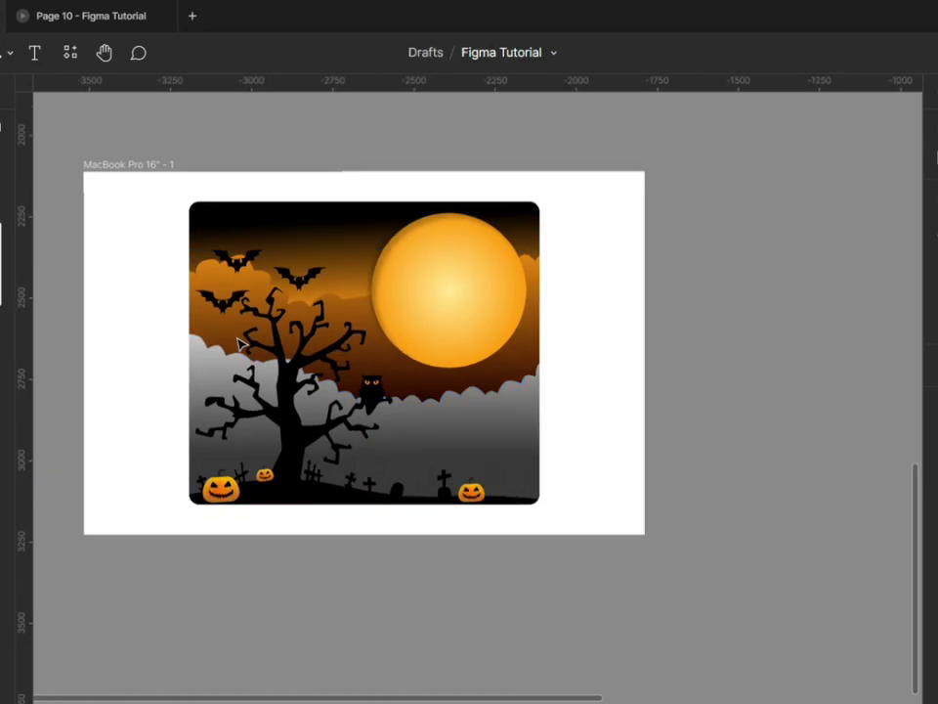
{"action": "left_click", "coordinate": [116, 173]}
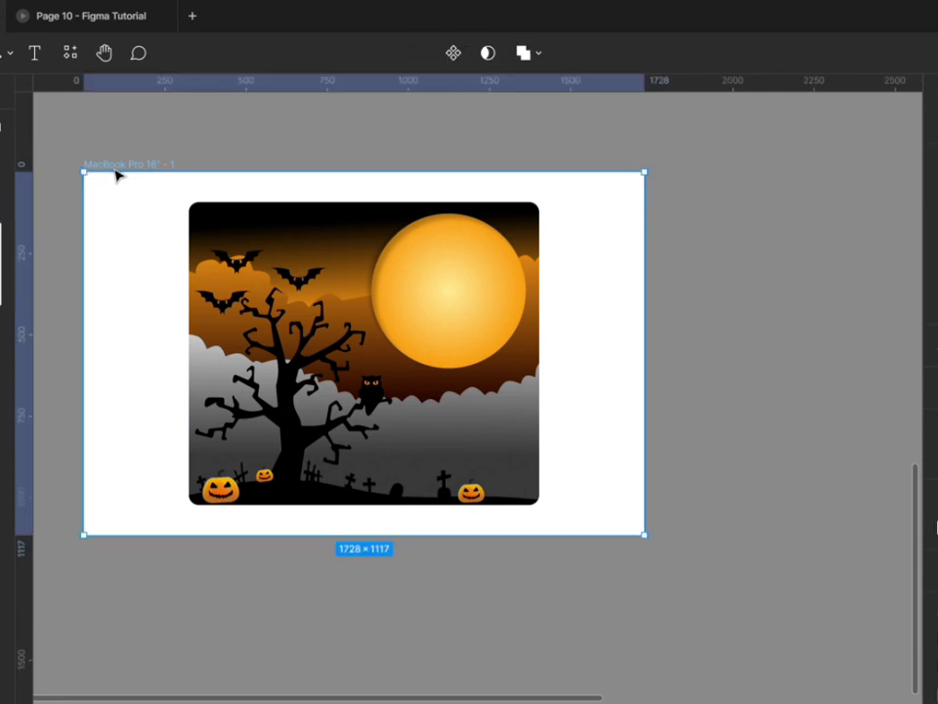
{"action": "scroll", "coordinate": [115, 173], "scroll_direction": "down", "scroll_amount": 2}
{"action": "key", "text": "ctrl+d"}
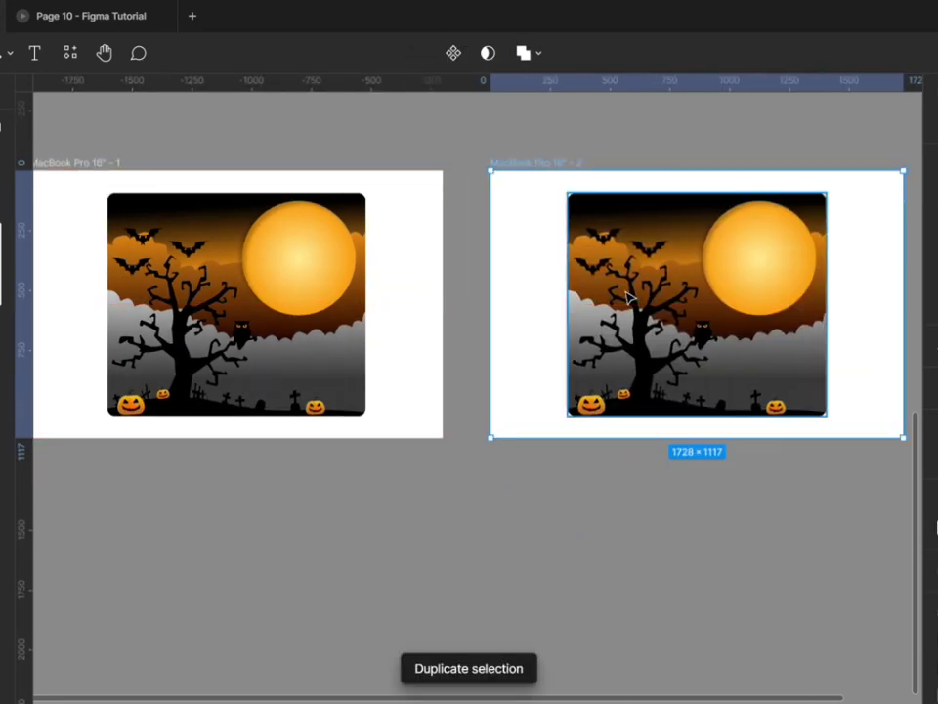
{"action": "key", "text": "Delete"}
- Move the witch silhouette down beside the Halloween scene's right edge, overlapping the MacBook frame
{"action": "scroll", "coordinate": [465, 329], "scroll_direction": "down", "scroll_amount": 4}
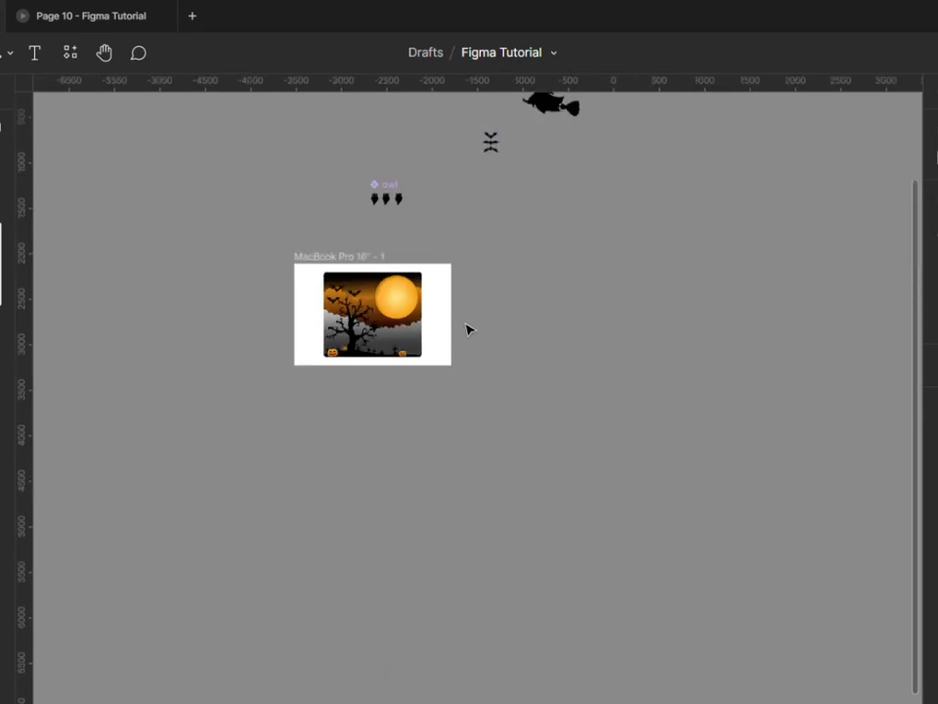
{"action": "left_click_drag", "start_coordinate": [543, 110], "coordinate": [410, 355]}
{"action": "scroll", "coordinate": [411, 356], "scroll_direction": "up", "scroll_amount": 5}
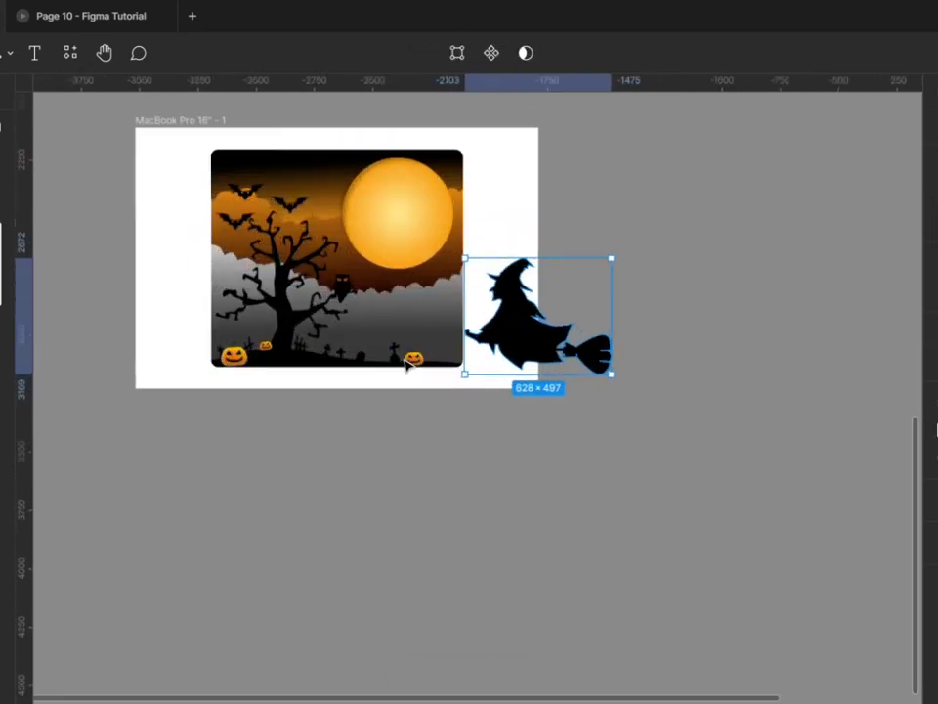
- Scale the witch silhouette beside the Halloween scene down proportionally to about 134 × 106
{"action": "scroll", "coordinate": [507, 378], "scroll_direction": "up", "scroll_amount": 2}
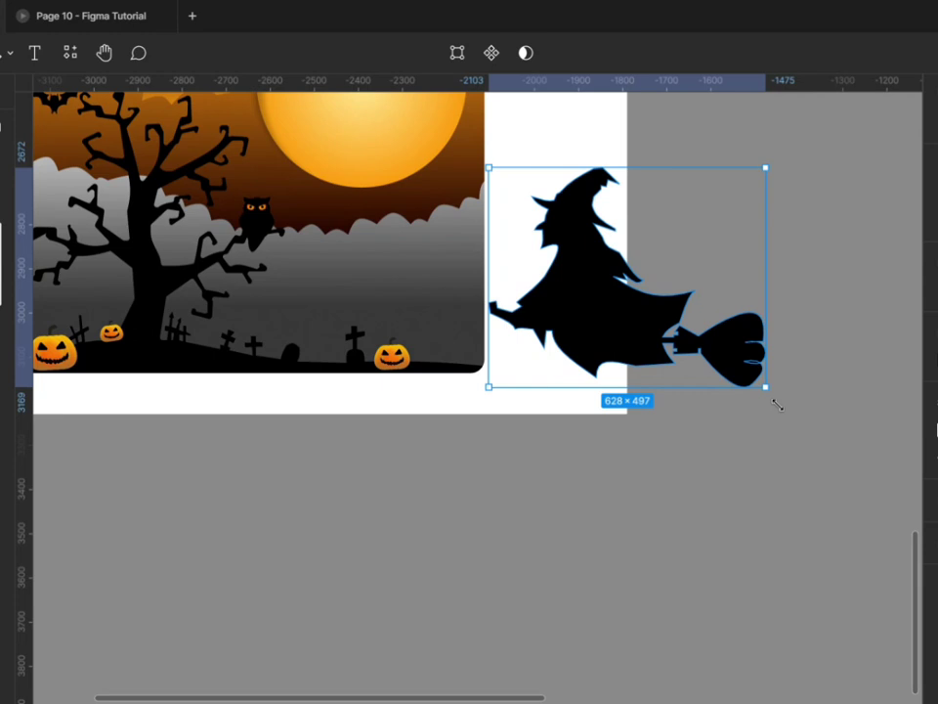
{"action": "left_click_drag", "start_coordinate": [777, 405], "coordinate": [562, 219]}
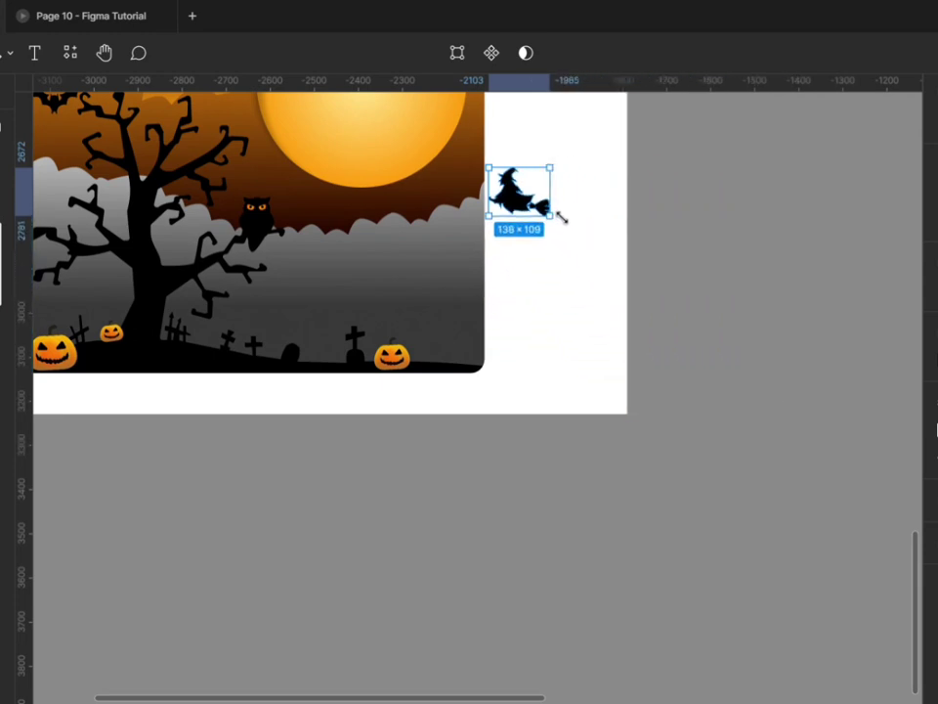
{"action": "left_click", "coordinate": [709, 326]}
{"action": "scroll", "coordinate": [785, 352], "scroll_direction": "down", "scroll_amount": 3}
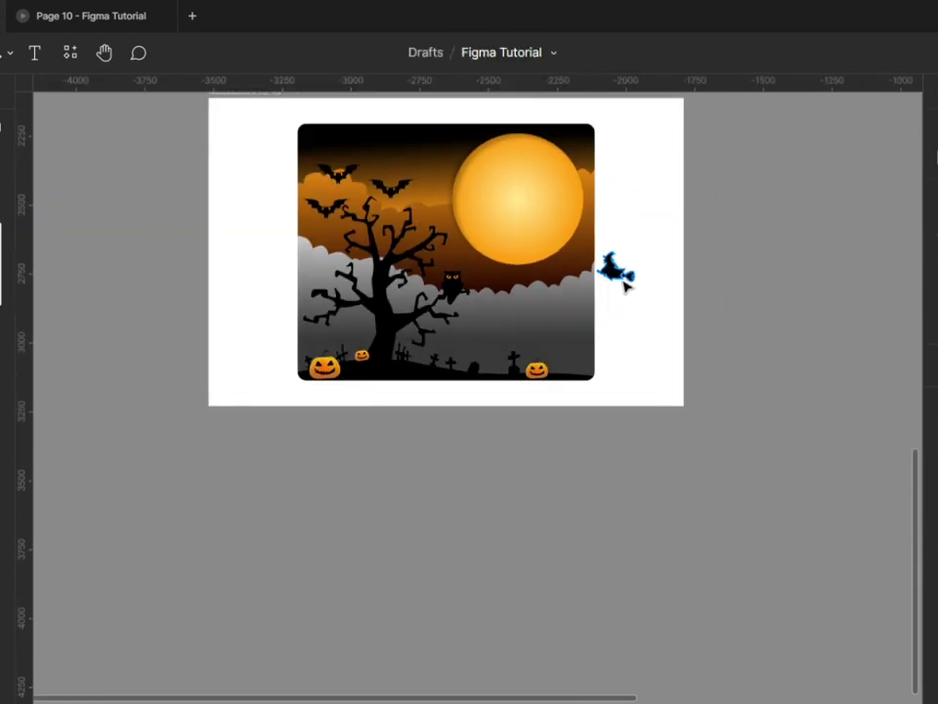
- Move the small witch into the Halloween scene's lower-right area, flush with its right edge at about x 946, y 749
{"action": "left_click_drag", "start_coordinate": [626, 284], "coordinate": [585, 361]}
{"action": "scroll", "coordinate": [577, 389], "scroll_direction": "up", "scroll_amount": 3}
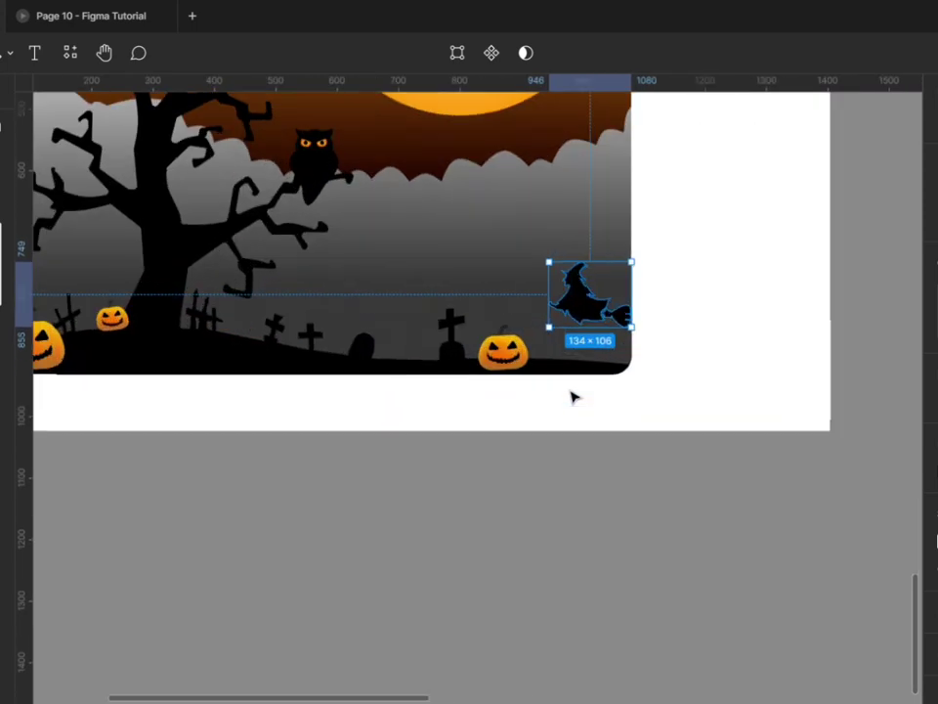
{"action": "left_click", "coordinate": [654, 414]}
{"action": "scroll", "coordinate": [651, 499], "scroll_direction": "down", "scroll_amount": 2}
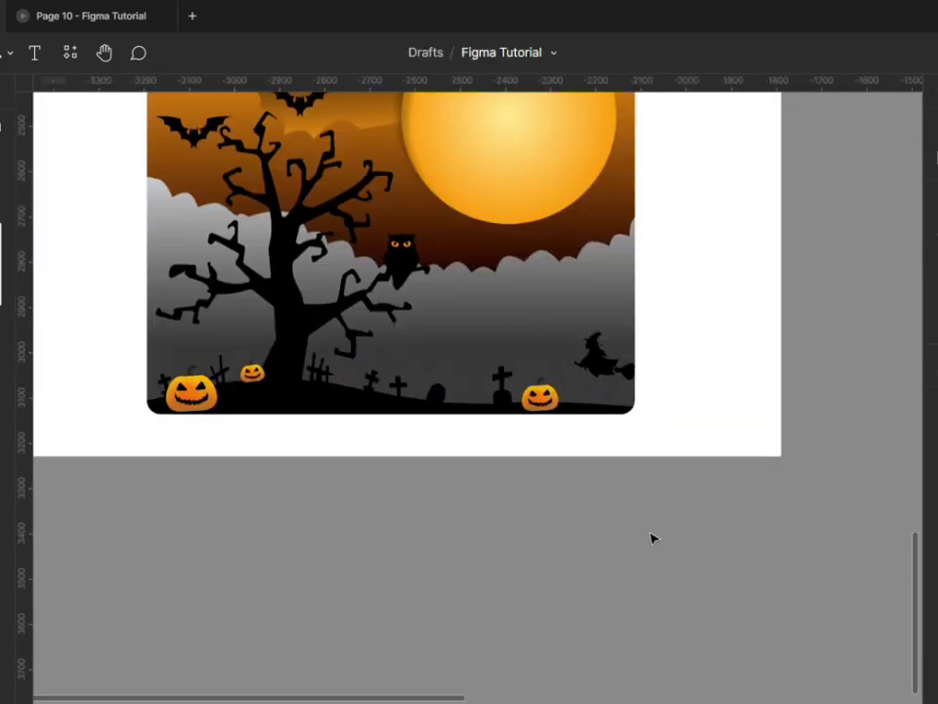
- Cut the witch, paste it inside the 1080 × 931 Halloween scene, and place it at about x 946, y 731
{"action": "left_click", "coordinate": [618, 379]}
{"action": "key", "text": "ctrl+x"}
{"action": "left_click", "coordinate": [618, 378]}
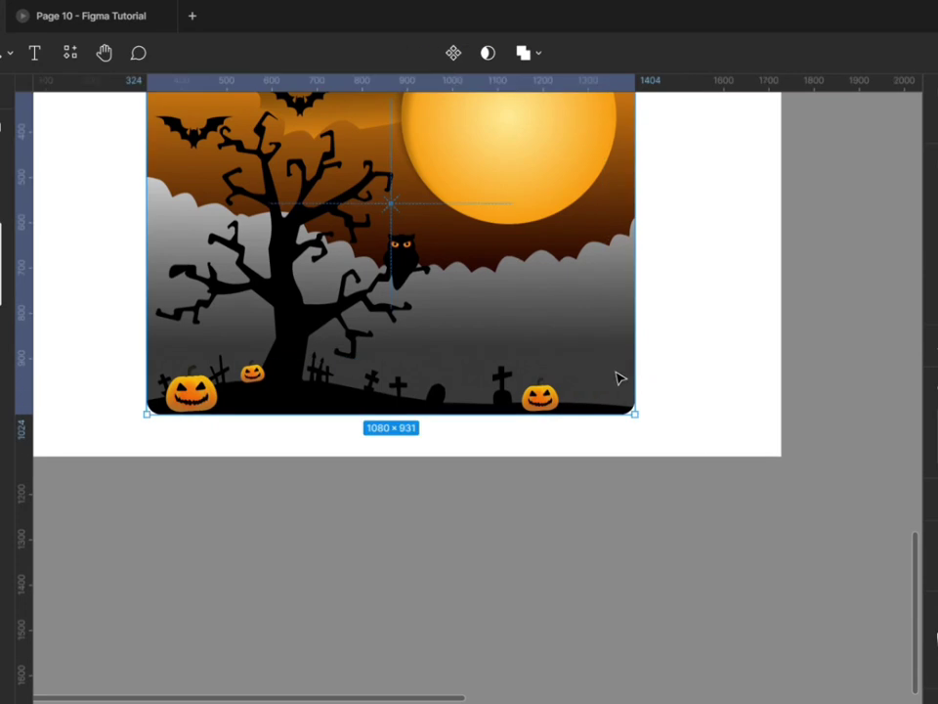
{"action": "key", "text": "ctrl+v"}
{"action": "mouse_move", "coordinate": [618, 376]}
{"action": "left_mouse_down"}
{"action": "mouse_move", "coordinate": [618, 367]}
{"action": "mouse_move", "coordinate": [649, 372]}
{"action": "mouse_move", "coordinate": [623, 366]}
{"action": "left_mouse_up"}
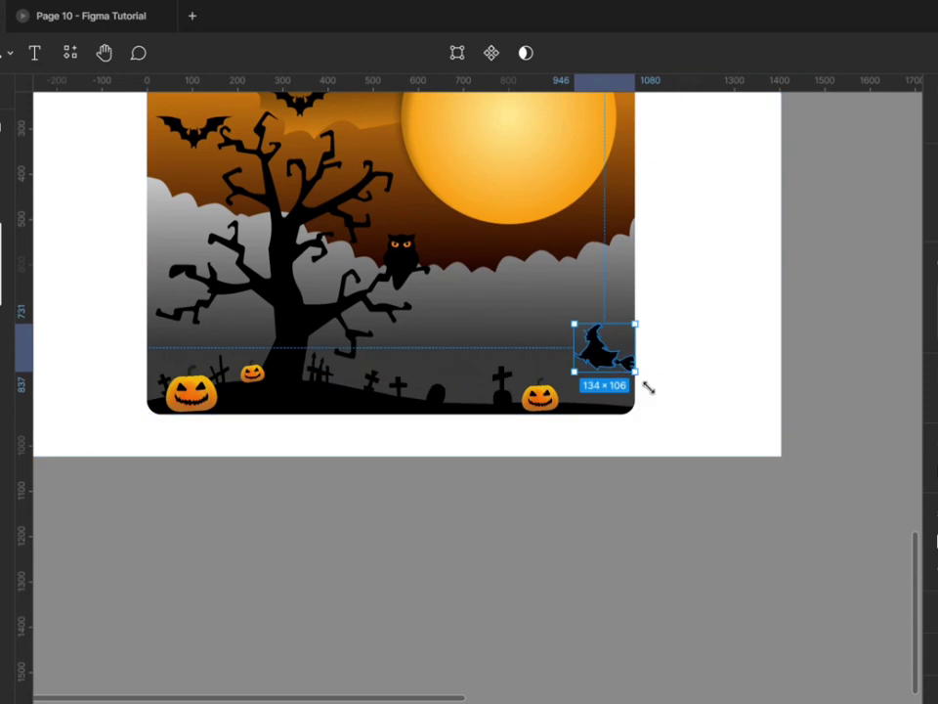
- Shift the witch 80 px right to x 1026 so it partly leaves the scene's right edge
{"action": "key", "text": "shift+Right"}
{"action": "key", "text": "shift+Right"}
{"action": "key", "text": "shift+Right"}
{"action": "key", "text": "shift+Right"}
{"action": "key", "text": "shift+Right"}
{"action": "key", "text": "shift+Right"}
{"action": "key", "text": "shift+Right"}
{"action": "key", "text": "shift+Right"}
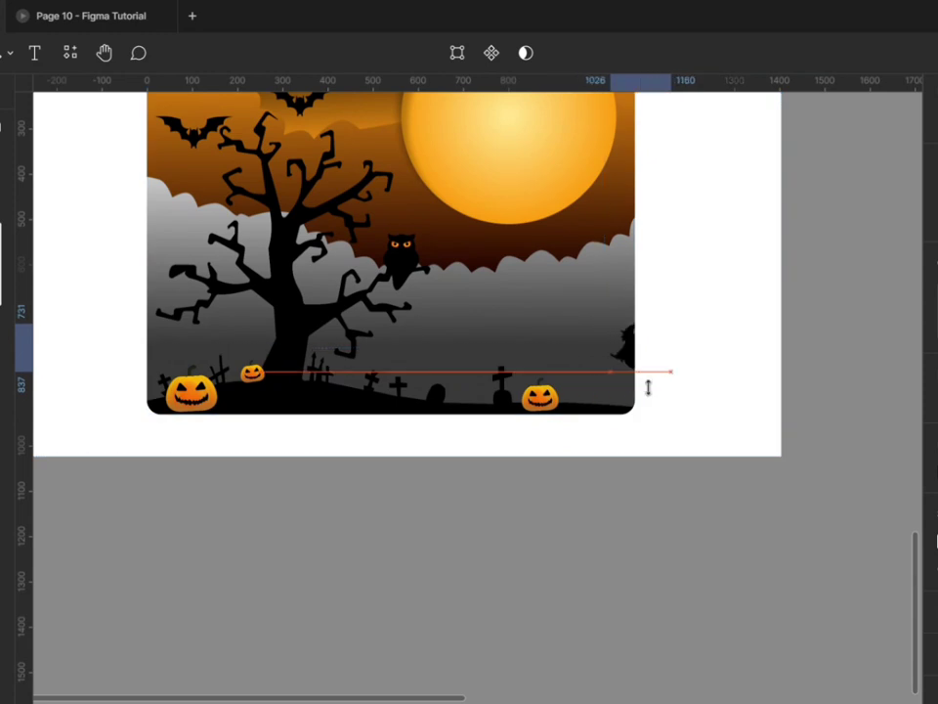
{"action": "scroll", "coordinate": [647, 388], "scroll_direction": "down", "scroll_amount": 3}
{"action": "left_click", "coordinate": [630, 537]}
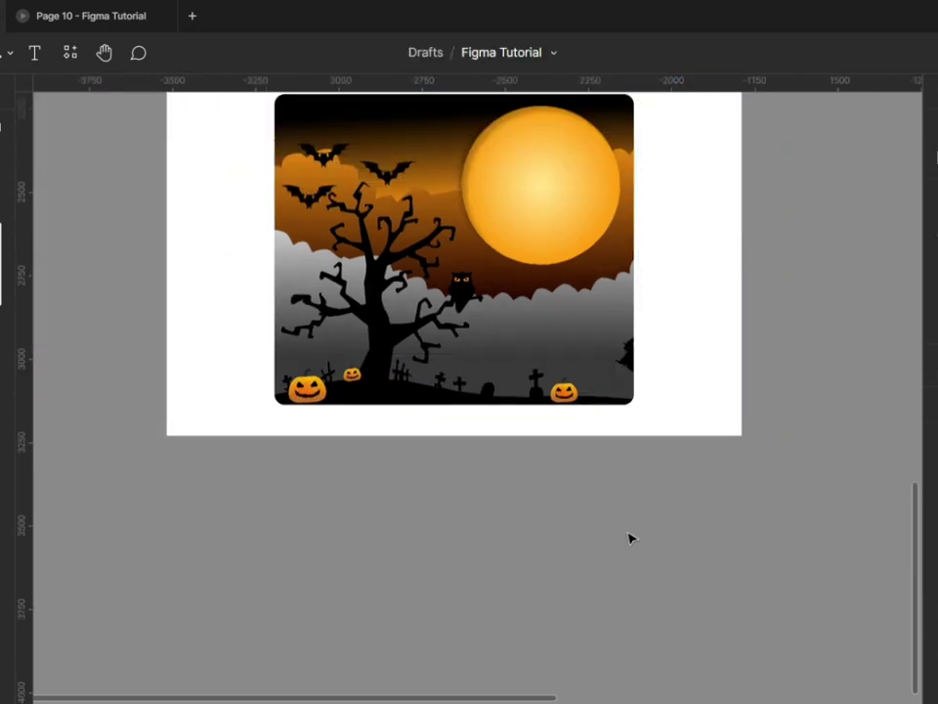
- Enlarge the witch at the scene's right edge proportionally to about 277 × 219
{"action": "scroll", "coordinate": [629, 539], "scroll_direction": "up", "scroll_amount": 1}
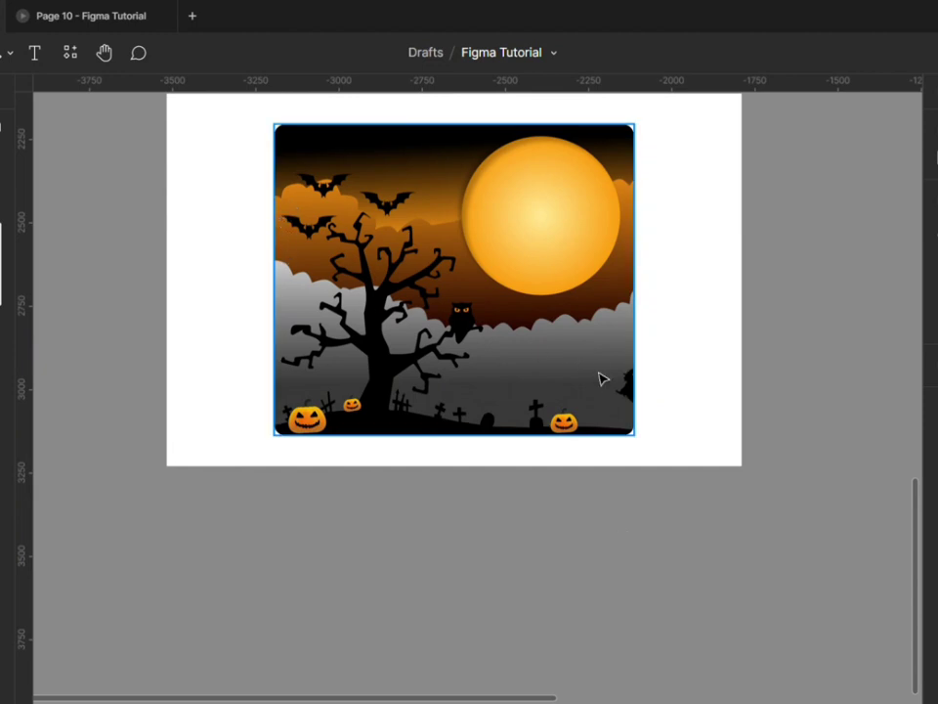
{"action": "left_click", "coordinate": [631, 395]}
{"action": "left_click", "coordinate": [632, 393]}
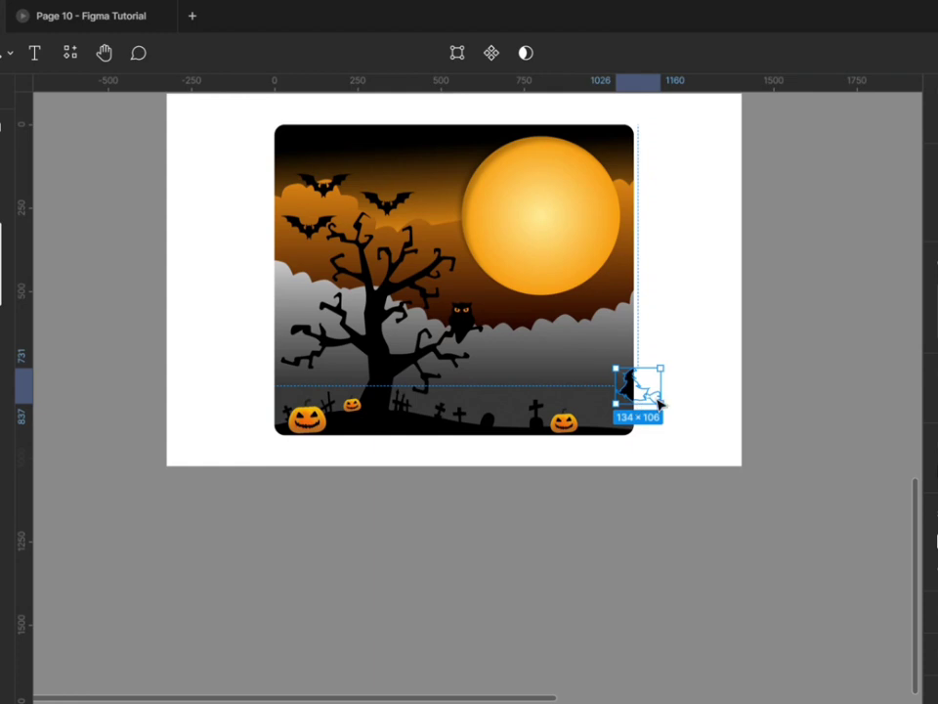
{"action": "scroll", "coordinate": [661, 402], "scroll_direction": "up", "scroll_amount": 3}
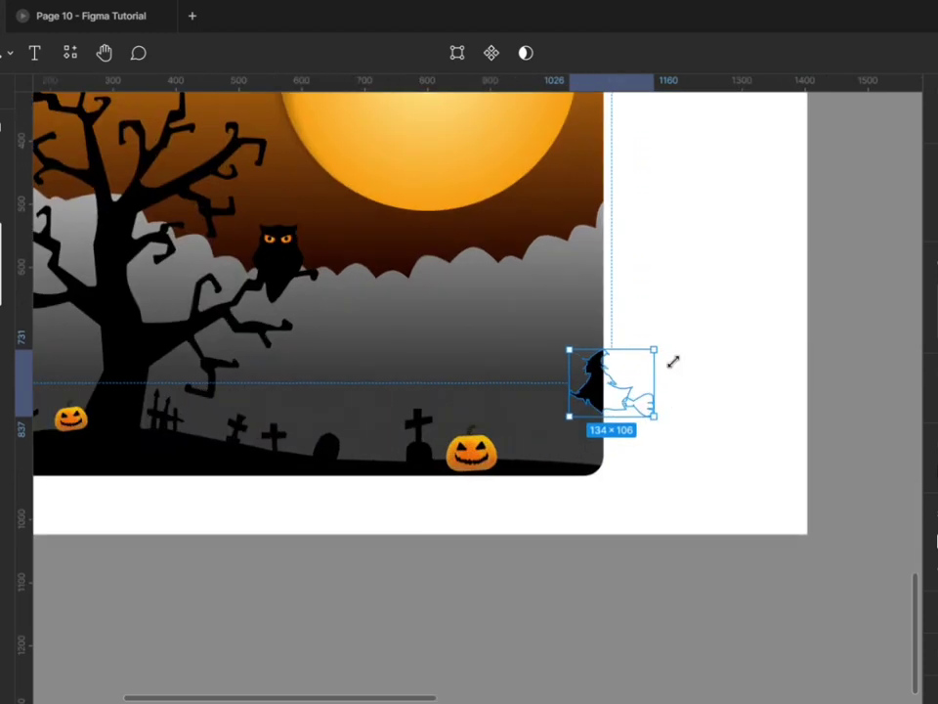
{"action": "left_click_drag", "start_coordinate": [673, 362], "coordinate": [714, 290]}
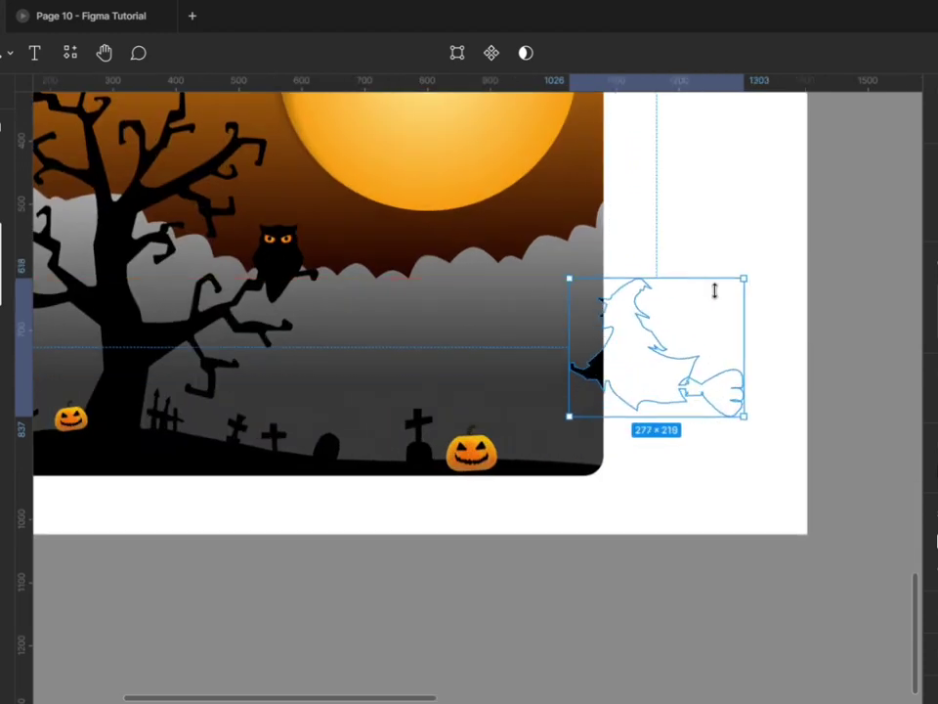
- Nudge the enlarged witch left and down to about x 1005, y 658
{"action": "key", "text": "Down"}
{"action": "key", "text": "shift+Down"}
{"action": "key", "text": "shift+Down"}
{"action": "key", "text": "Left"}
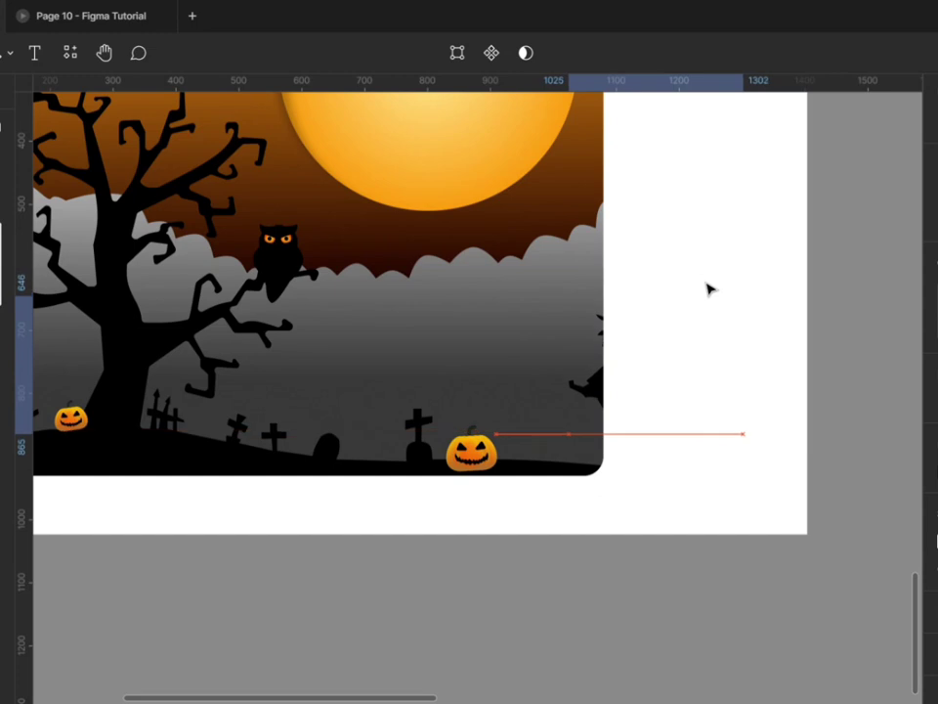
{"action": "key", "text": "Down"}
{"action": "key", "text": "Down"}
{"action": "key", "text": "Down"}
{"action": "key", "text": "Down"}
{"action": "key", "text": "Down"}
{"action": "key", "text": "Down"}
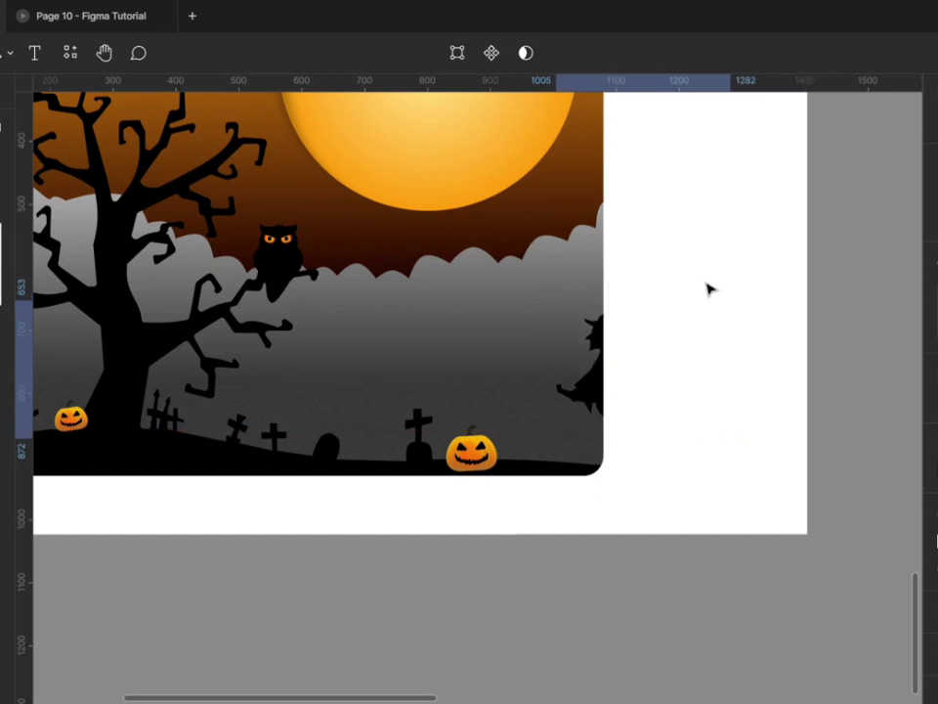
- Rotate the witch slightly clockwise so its broom end tilts downward
{"action": "scroll", "coordinate": [709, 288], "scroll_direction": "down", "scroll_amount": 3}
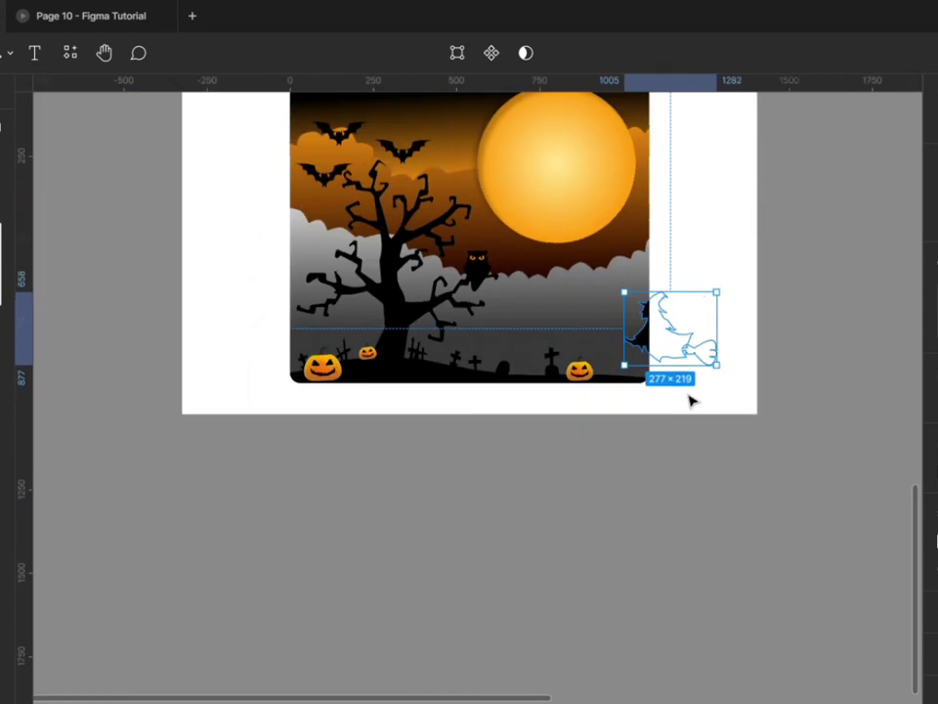
{"action": "left_click_drag", "start_coordinate": [732, 389], "coordinate": [727, 404]}
{"action": "scroll", "coordinate": [728, 405], "scroll_direction": "down", "scroll_amount": 3}
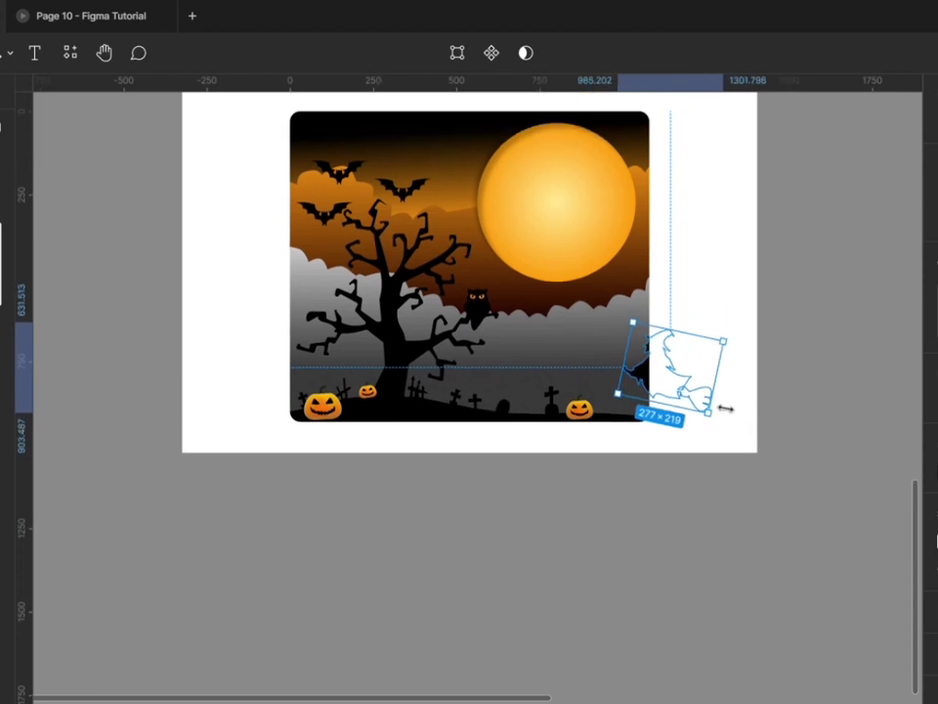
- Duplicate the MacBook Pro 16" - 1 frame with the Halloween scene
{"action": "scroll", "coordinate": [266, 438], "scroll_direction": "down", "scroll_amount": 3}
{"action": "left_click", "coordinate": [399, 505]}
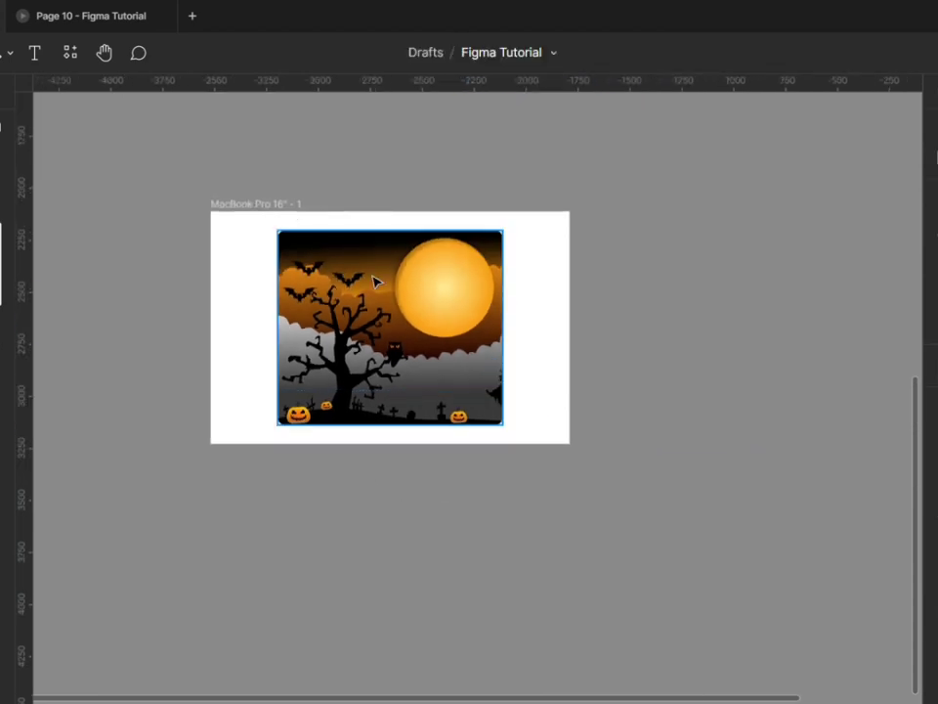
{"action": "left_click", "coordinate": [260, 217]}
{"action": "key", "text": "ctrl+d"}
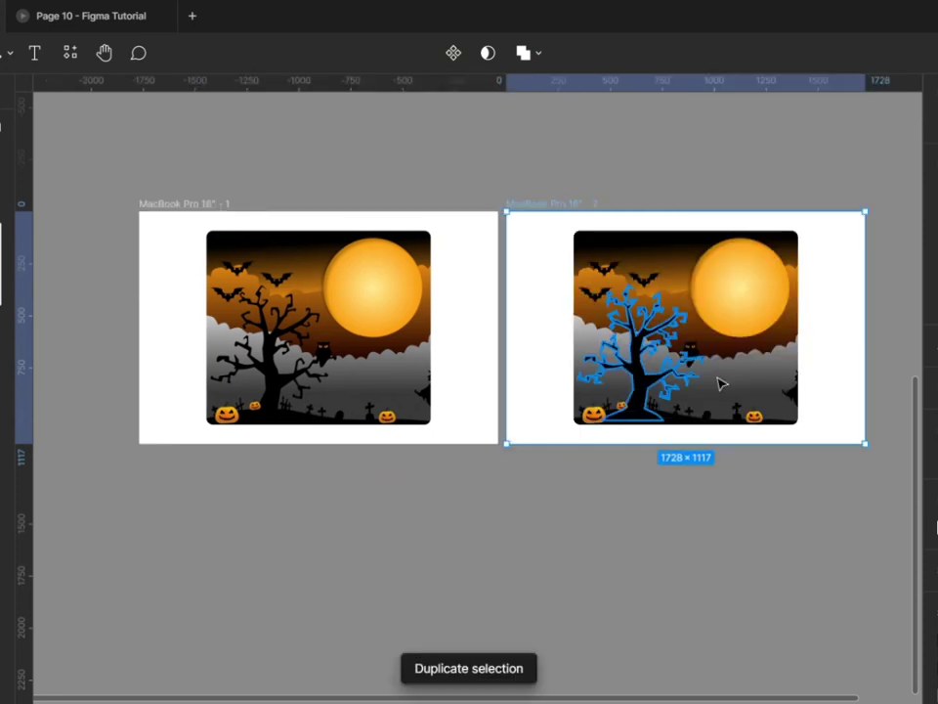
- Nudge the witch in the duplicated frame up and left to about x 931, y 578
{"action": "scroll", "coordinate": [880, 425], "scroll_direction": "up", "scroll_amount": 3}
{"action": "scroll", "coordinate": [879, 425], "scroll_direction": "up", "scroll_amount": 1}
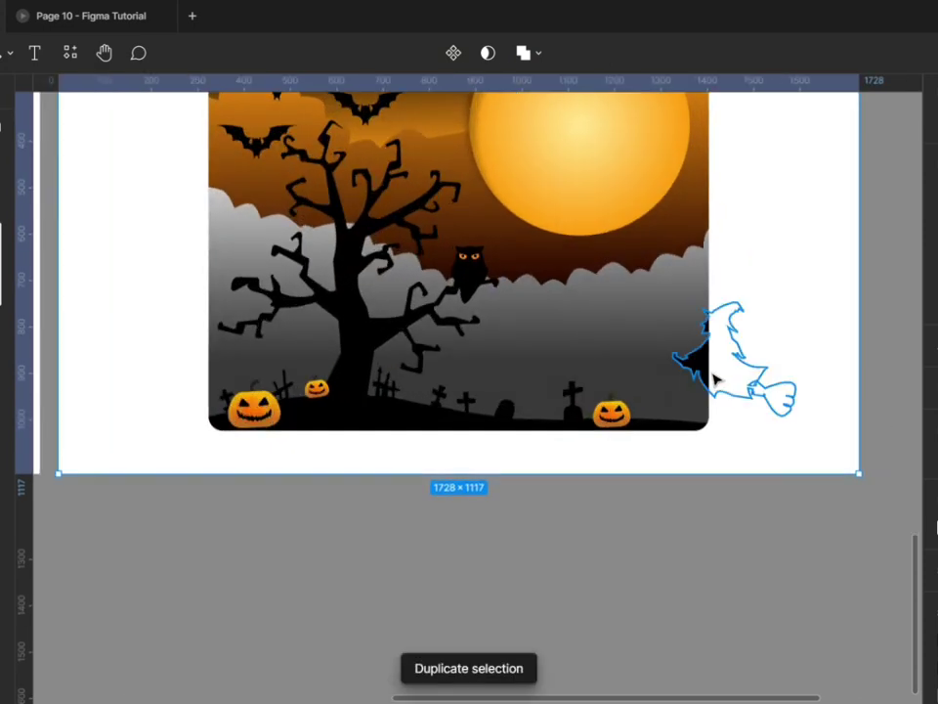
{"action": "left_click", "coordinate": [713, 379]}
{"action": "scroll", "coordinate": [714, 379], "scroll_direction": "up", "scroll_amount": 2}
{"action": "key", "text": "Left"}
{"action": "key", "text": "Left"}
{"action": "key", "text": "Left"}
{"action": "key", "text": "Left"}
{"action": "key", "text": "Left"}
{"action": "key", "text": "Left"}
{"action": "key", "text": "Left"}
{"action": "key", "text": "Left"}
{"action": "key", "text": "Left"}
{"action": "key", "text": "Left"}
{"action": "key", "text": "Left"}
{"action": "key", "text": "Left"}
{"action": "key", "text": "Left"}
{"action": "key", "text": "Left"}
{"action": "key", "text": "Left"}
{"action": "key", "text": "Left"}
{"action": "key", "text": "Left"}
{"action": "key", "text": "Left"}
{"action": "key", "text": "Left"}
{"action": "key", "text": "Left"}
{"action": "key", "text": "Up"}
{"action": "key", "text": "Up"}
{"action": "key", "text": "Up"}
{"action": "key", "text": "Up"}
{"action": "key", "text": "Up"}
{"action": "key", "text": "Up"}
{"action": "key", "text": "Up"}
{"action": "key", "text": "Up"}
{"action": "key", "text": "Up"}
{"action": "key", "text": "Up"}
{"action": "key", "text": "Up"}
{"action": "key", "text": "Up"}
{"action": "key", "text": "Up"}
{"action": "key", "text": "Up"}
{"action": "key", "text": "Up"}
{"action": "key", "text": "Up"}
{"action": "key", "text": "Up"}
{"action": "key", "text": "Up"}
{"action": "key", "text": "Up"}
{"action": "key", "text": "Up"}
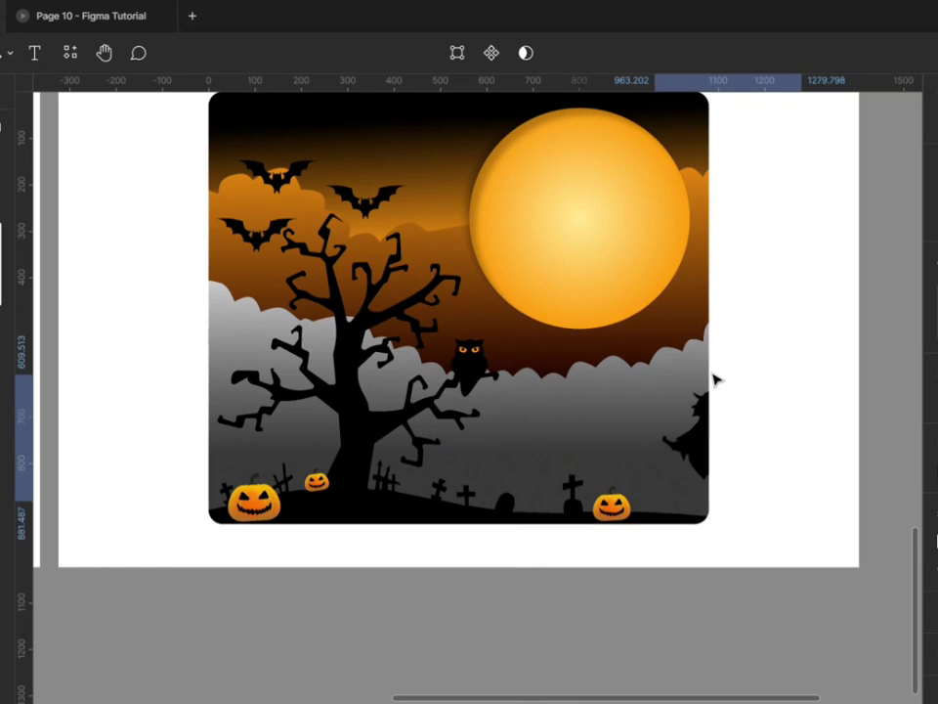
{"action": "key", "text": "Left"}
{"action": "key", "text": "Left"}
{"action": "key", "text": "Left"}
{"action": "key", "text": "Left"}
{"action": "key", "text": "Left"}
{"action": "key", "text": "Left"}
{"action": "key", "text": "Left"}
{"action": "key", "text": "Left"}
{"action": "key", "text": "Left"}
{"action": "key", "text": "Left"}
{"action": "key", "text": "Left"}
{"action": "key", "text": "Left"}
{"action": "key", "text": "Left"}
{"action": "key", "text": "Left"}
{"action": "key", "text": "Left"}
{"action": "key", "text": "Left"}
{"action": "key", "text": "Left"}
{"action": "key", "text": "Left"}
{"action": "key", "text": "Left"}
{"action": "key", "text": "Left"}
{"action": "key", "text": "Up"}
{"action": "key", "text": "Up"}
{"action": "key", "text": "Up"}
{"action": "key", "text": "Up"}
{"action": "key", "text": "Up"}
{"action": "key", "text": "Up"}
{"action": "key", "text": "Up"}
{"action": "key", "text": "Up"}
{"action": "key", "text": "Up"}
{"action": "key", "text": "Up"}
{"action": "key", "text": "Up"}
{"action": "key", "text": "Up"}
{"action": "key", "text": "Up"}
{"action": "key", "text": "Up"}
{"action": "key", "text": "Up"}
{"action": "key", "text": "Up"}
{"action": "key", "text": "Up"}
{"action": "key", "text": "Up"}
{"action": "key", "text": "Up"}
{"action": "key", "text": "Up"}
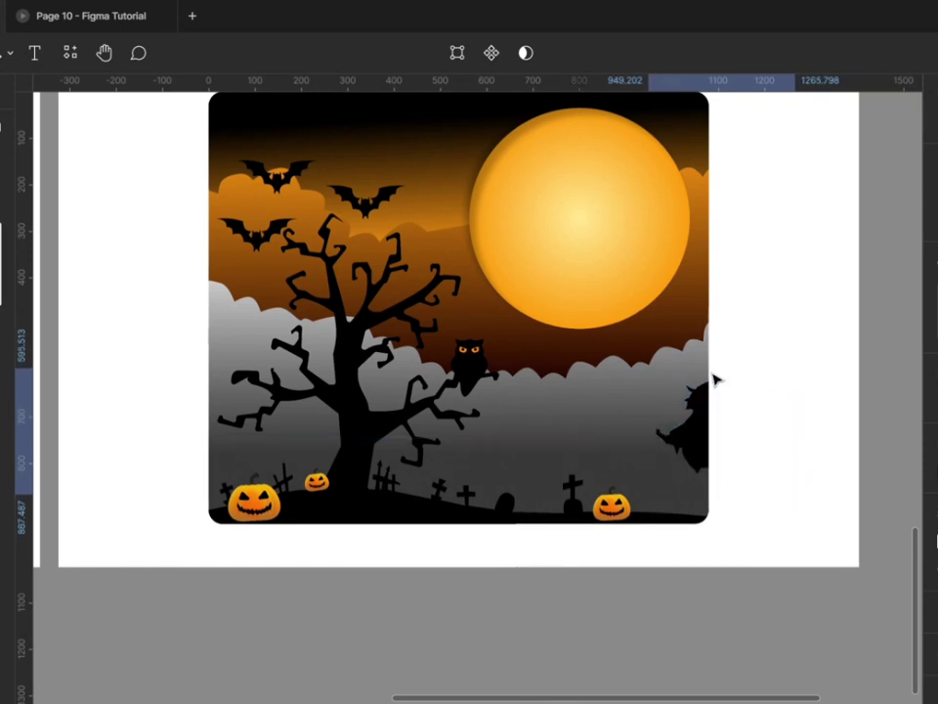
{"action": "key", "text": "Left"}
{"action": "key", "text": "Left"}
{"action": "key", "text": "Up"}
{"action": "key", "text": "Up"}
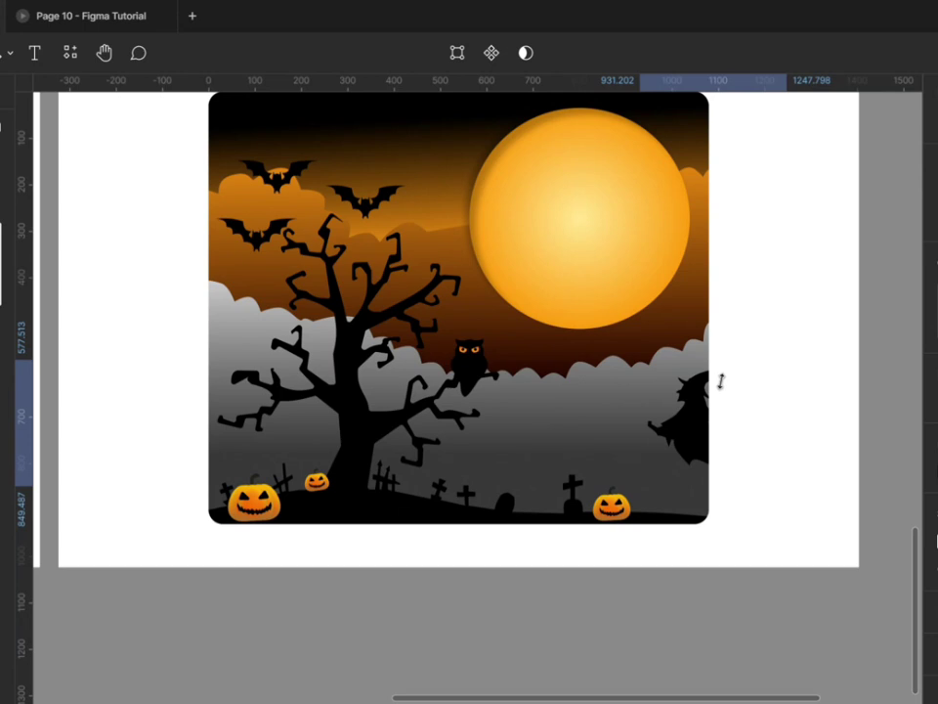
- Move the duplicated frame's witch across to the scene's upper-left sky, at about x 16, y 46
{"action": "scroll", "coordinate": [687, 438], "scroll_direction": "up", "scroll_amount": 2}
{"action": "scroll", "coordinate": [687, 437], "scroll_direction": "down", "scroll_amount": 1}
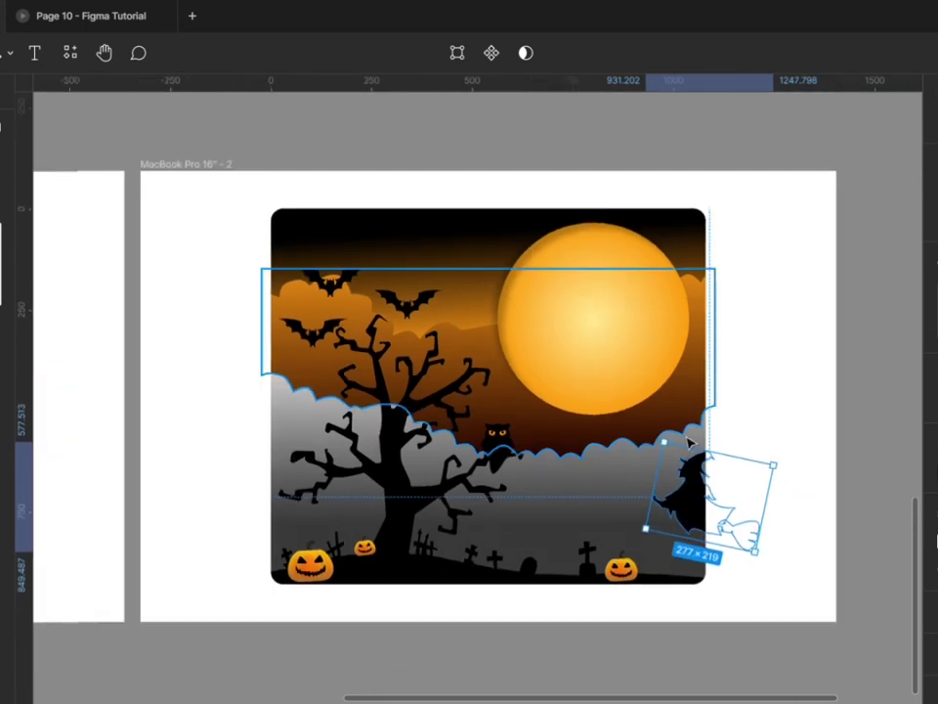
{"action": "scroll", "coordinate": [687, 441], "scroll_direction": "down", "scroll_amount": 1}
{"action": "left_click_drag", "start_coordinate": [681, 502], "coordinate": [329, 293]}
- Scale the witch in the upper-left sky down proportionally to about 118 × 94
{"action": "scroll", "coordinate": [329, 294], "scroll_direction": "up", "scroll_amount": 2}
{"action": "scroll", "coordinate": [370, 337], "scroll_direction": "up", "scroll_amount": 2}
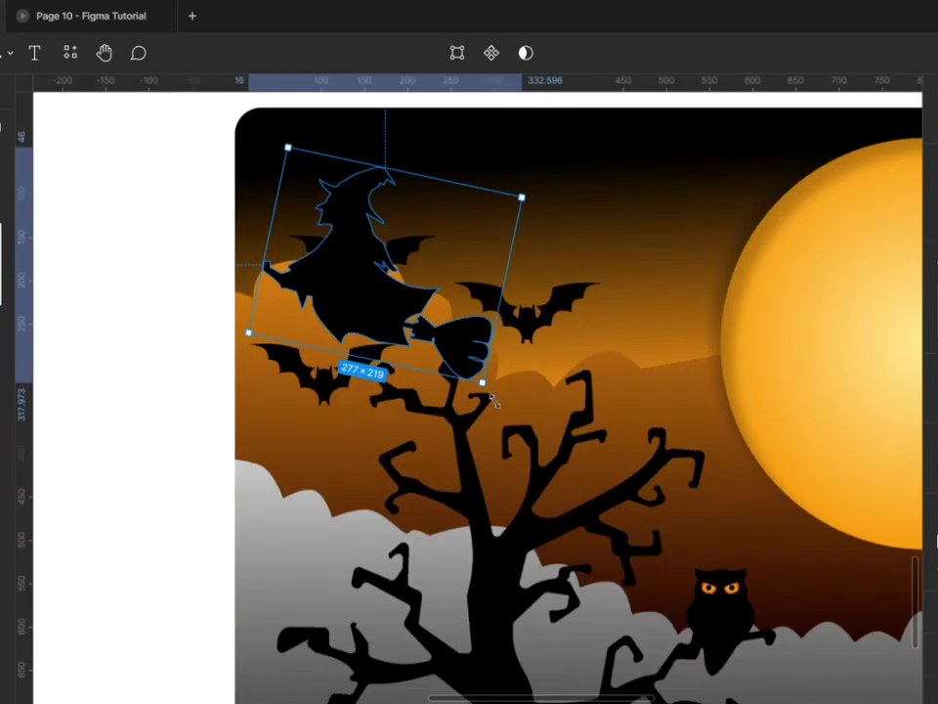
{"action": "left_click_drag", "start_coordinate": [494, 401], "coordinate": [235, 135]}
{"action": "key", "text": "ctrl+z"}
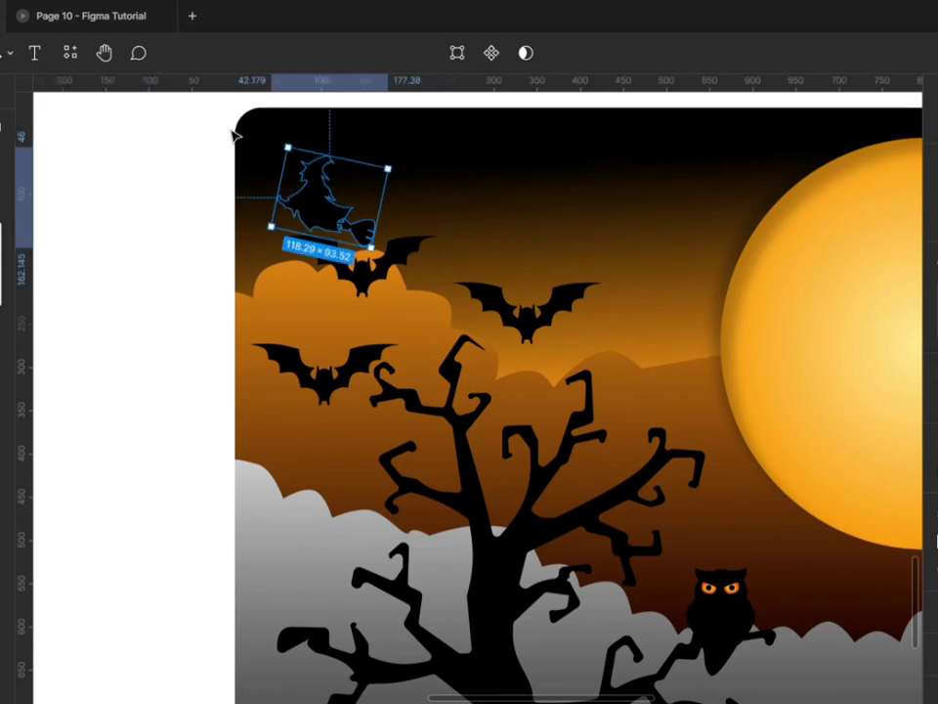
- Shift the small witch 140 px left so it mostly leaves the scene's left edge, at about x -98
{"action": "key", "text": "shift+Left"}
{"action": "key", "text": "shift+Left"}
{"action": "key", "text": "shift+Left"}
{"action": "key", "text": "shift+Left"}
{"action": "key", "text": "shift+Left"}
{"action": "key", "text": "shift+Left"}
{"action": "key", "text": "shift+Left"}
{"action": "key", "text": "shift+Left"}
{"action": "key", "text": "shift+Left"}
{"action": "key", "text": "shift+Left"}
{"action": "key", "text": "shift+Left"}
{"action": "key", "text": "shift+Left"}
{"action": "key", "text": "shift+Left"}
{"action": "key", "text": "shift+Left"}
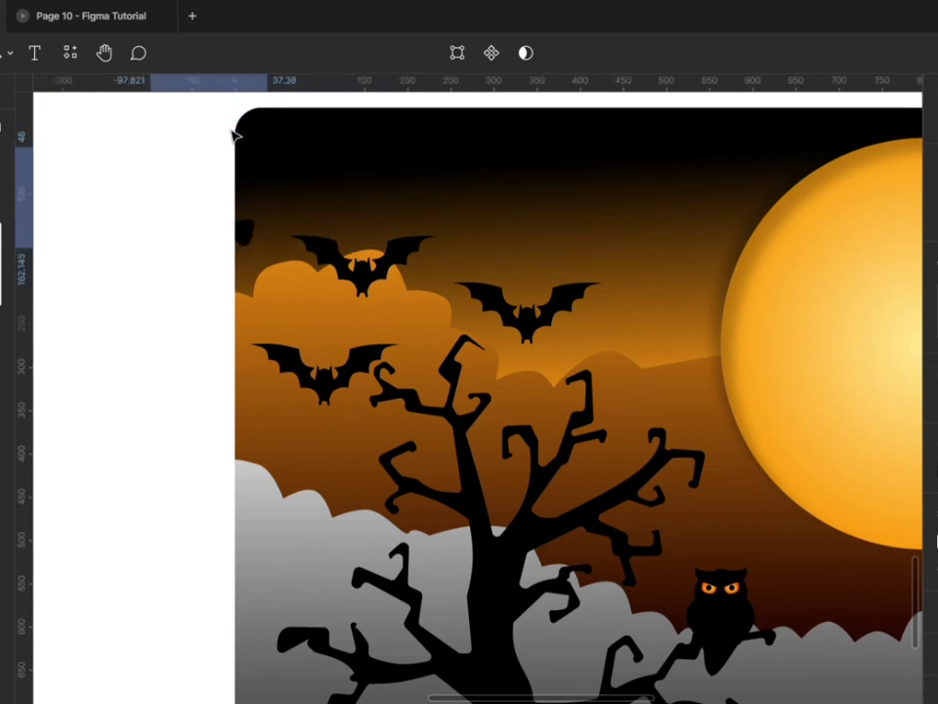
- Move the small witch up out of view beyond the scene's upper-left corner, to about x -98, y -85
{"action": "key", "text": "shift+Right"}
{"action": "key", "text": "shift+Right"}
{"action": "key", "text": "shift+Right"}
{"action": "key", "text": "shift+Right"}
{"action": "key", "text": "shift+Right"}
{"action": "key", "text": "shift+Right"}
{"action": "key", "text": "shift+Right"}
{"action": "key", "text": "shift+Right"}
{"action": "key", "text": "shift+Right"}
{"action": "key", "text": "shift+Right"}
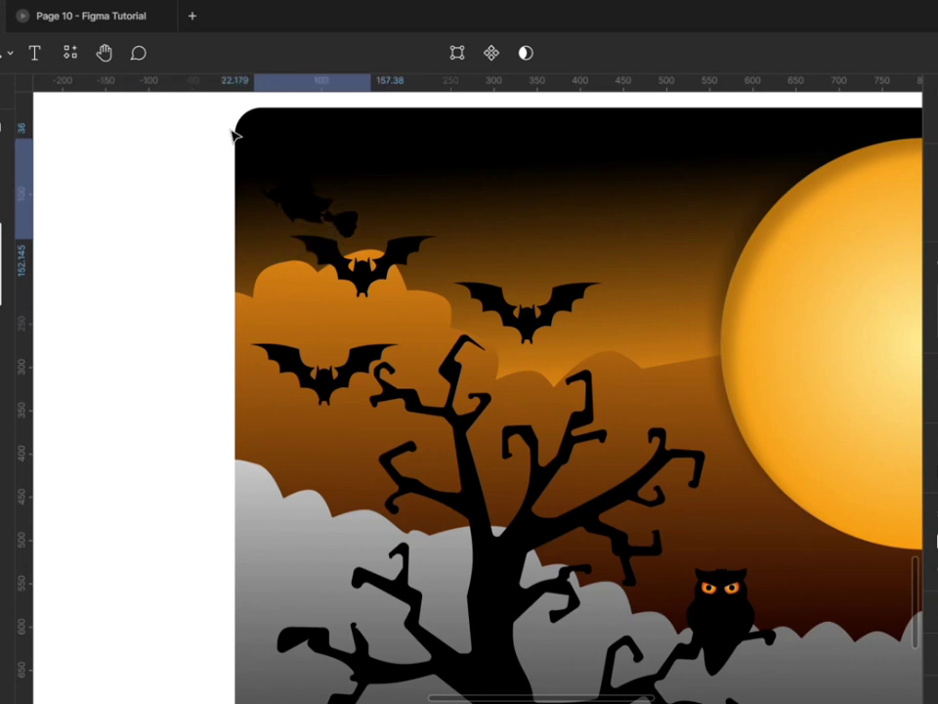
{"action": "key", "text": "Up"}
{"action": "key", "text": "Left"}
{"action": "key", "text": "Up"}
{"action": "key", "text": "Left"}
{"action": "key", "text": "Up"}
{"action": "key", "text": "Left"}
{"action": "key", "text": "Up"}
{"action": "key", "text": "Left"}
{"action": "key", "text": "Up"}
{"action": "key", "text": "Left"}
{"action": "key", "text": "Up"}
{"action": "key", "text": "Left"}
{"action": "key", "text": "Up"}
{"action": "key", "text": "Left"}
{"action": "key", "text": "Up"}
{"action": "key", "text": "Left"}
{"action": "key", "text": "Up"}
{"action": "key", "text": "Left"}
{"action": "key", "text": "Up"}
{"action": "key", "text": "Left"}
{"action": "key", "text": "Up"}
{"action": "key", "text": "Left"}
{"action": "key", "text": "Up"}
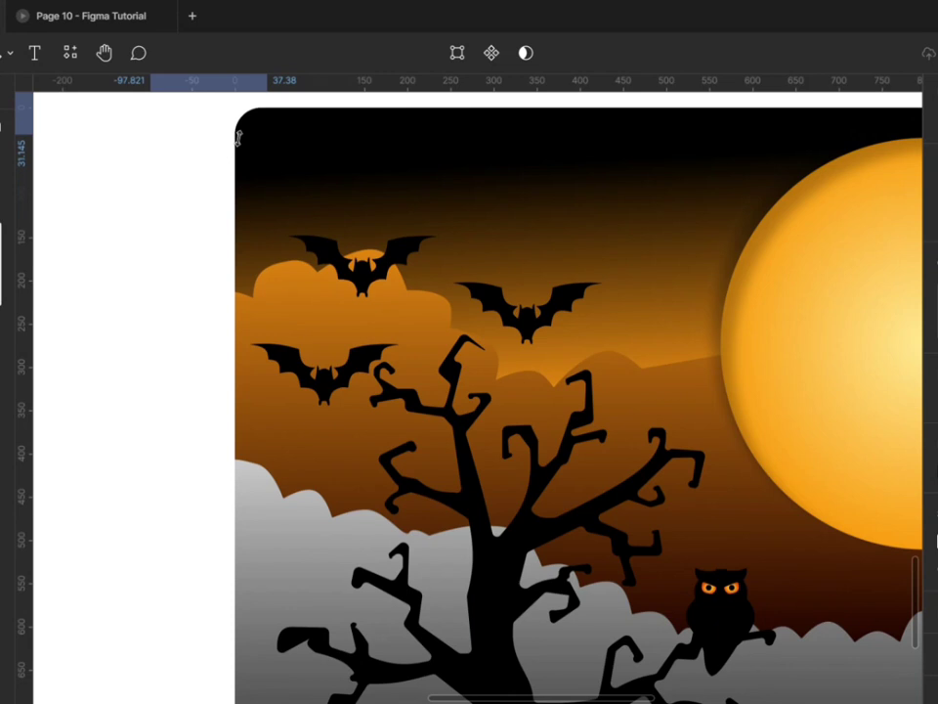
{"action": "scroll", "coordinate": [239, 176], "scroll_direction": "down", "scroll_amount": 5}
{"action": "left_click", "coordinate": [706, 585]}
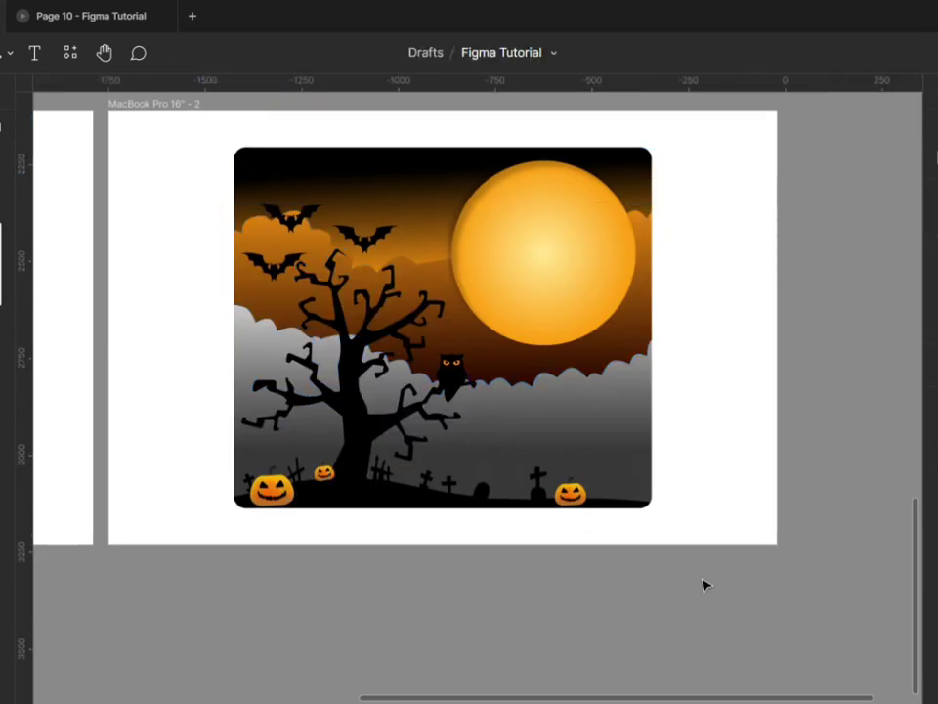
- Move the MacBook Pro 16" - 2 frame right, leaving a gap of about 300 px beside the first frame
{"action": "scroll", "coordinate": [705, 584], "scroll_direction": "down", "scroll_amount": 3}
{"action": "left_click_drag", "start_coordinate": [411, 290], "coordinate": [467, 291]}
{"action": "scroll", "coordinate": [808, 458], "scroll_direction": "down", "scroll_amount": 3}
{"action": "scroll", "coordinate": [748, 440], "scroll_direction": "up", "scroll_amount": 2}
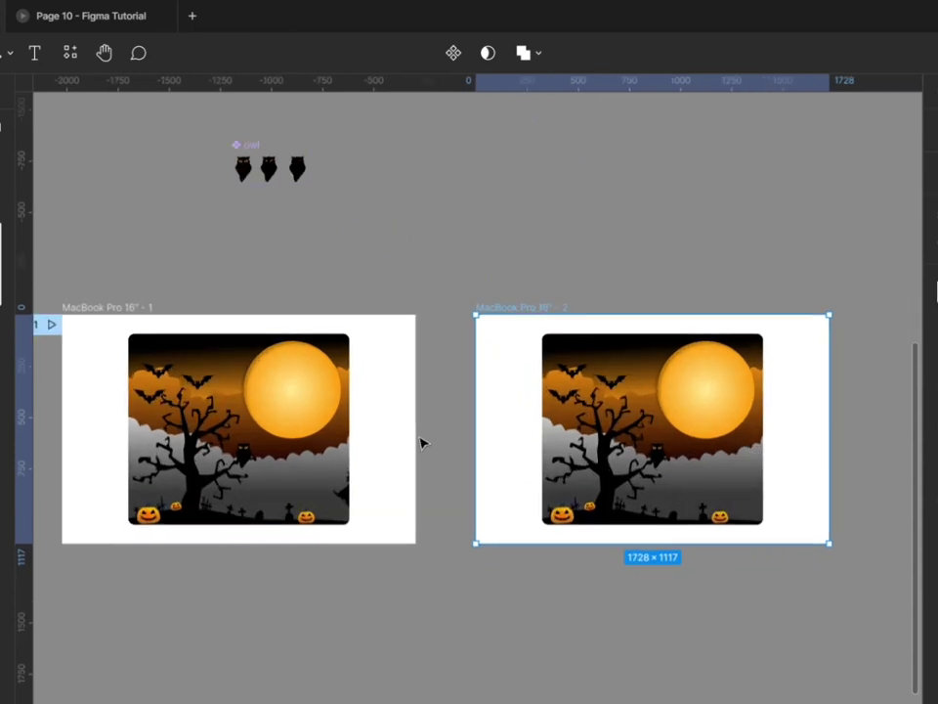
- Link the first frame to the second with an After delay trigger of 1500 ms and a 2500 ms Smart animate transition
{"action": "left_click", "coordinate": [126, 313]}
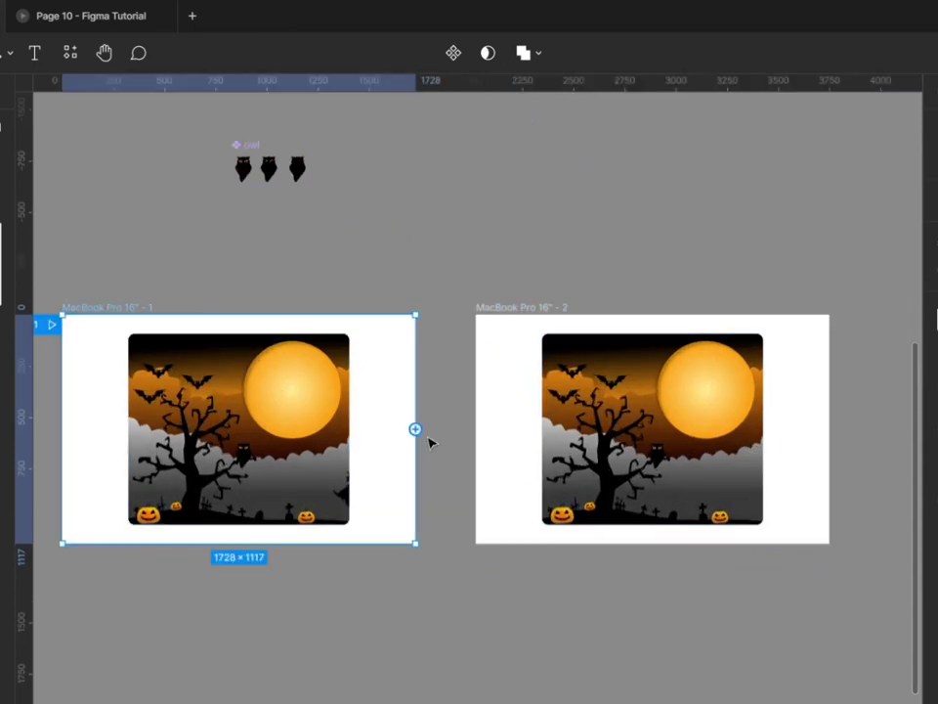
{"action": "left_click_drag", "start_coordinate": [415, 429], "coordinate": [493, 437]}
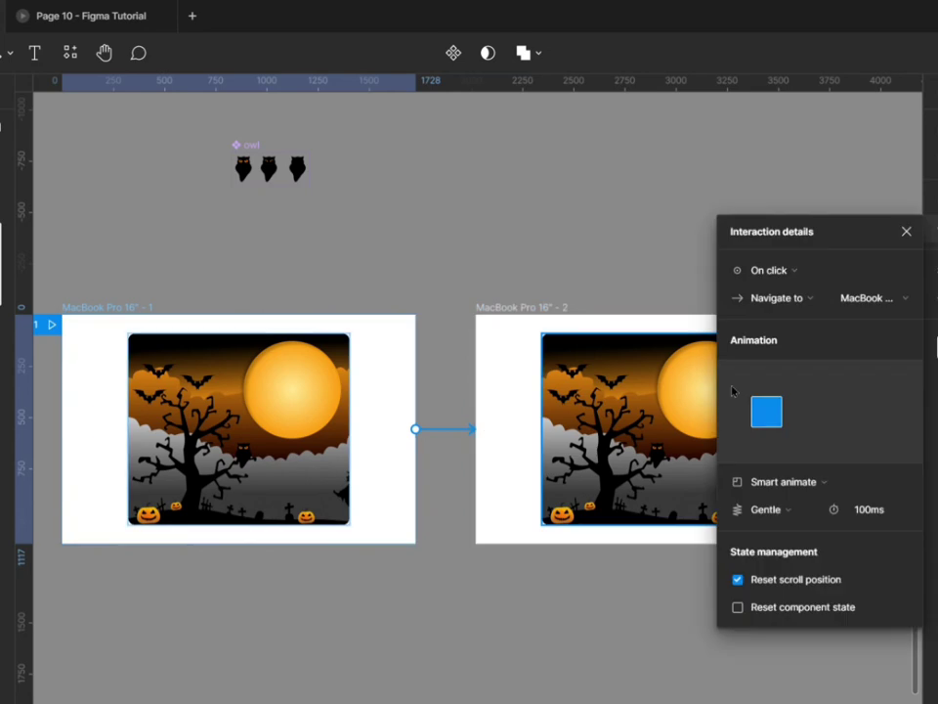
{"action": "left_click", "coordinate": [787, 273]}
{"action": "left_click", "coordinate": [801, 486]}
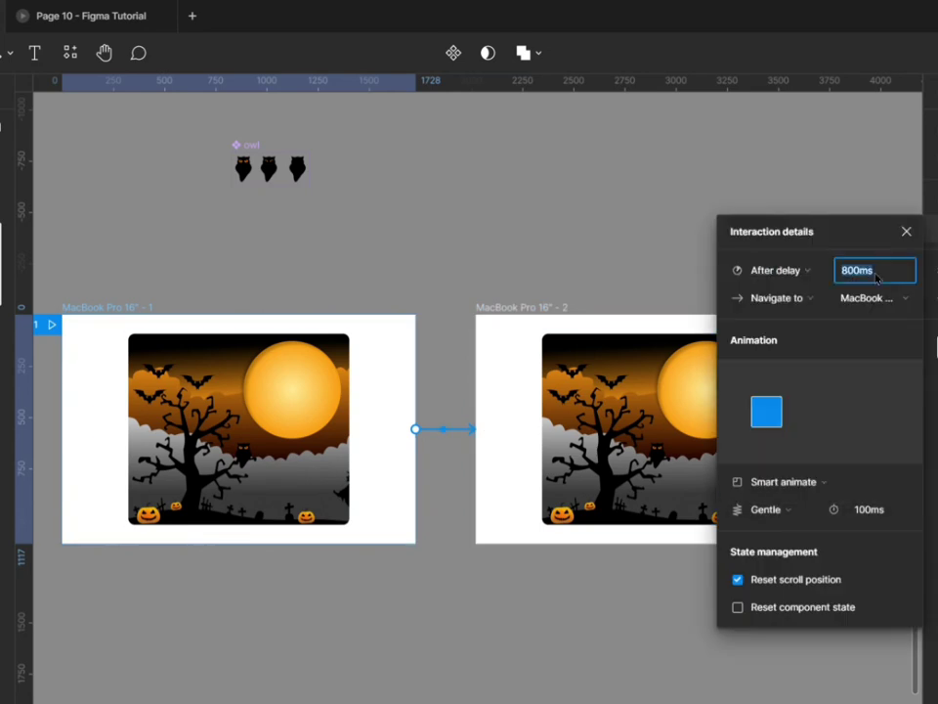
{"action": "type", "text": "2"}
{"action": "left_click", "coordinate": [863, 516]}
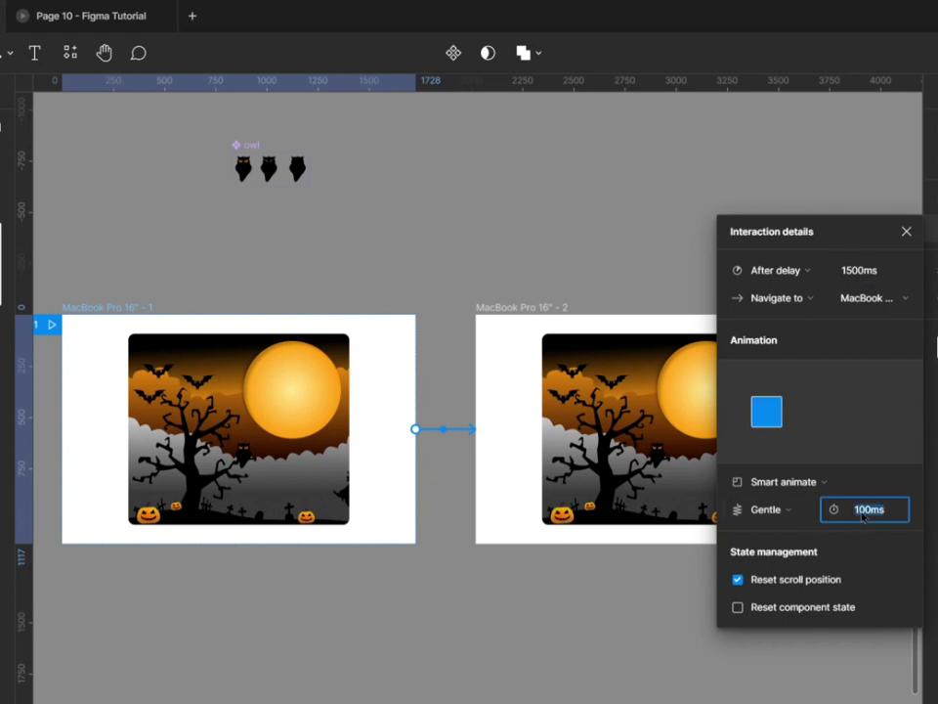
{"action": "type", "text": "2500"}
{"action": "left_click", "coordinate": [669, 608]}
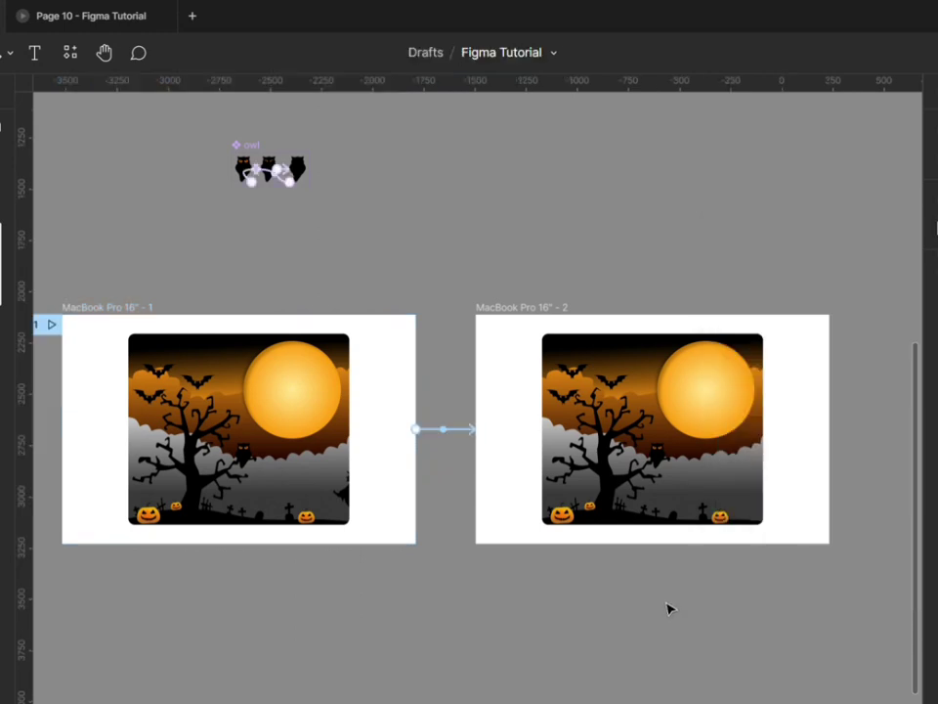
- Change the Smart animate duration of the link between the two frames, checking the witch's flight in the prototype preview
{"action": "left_click", "coordinate": [110, 10]}
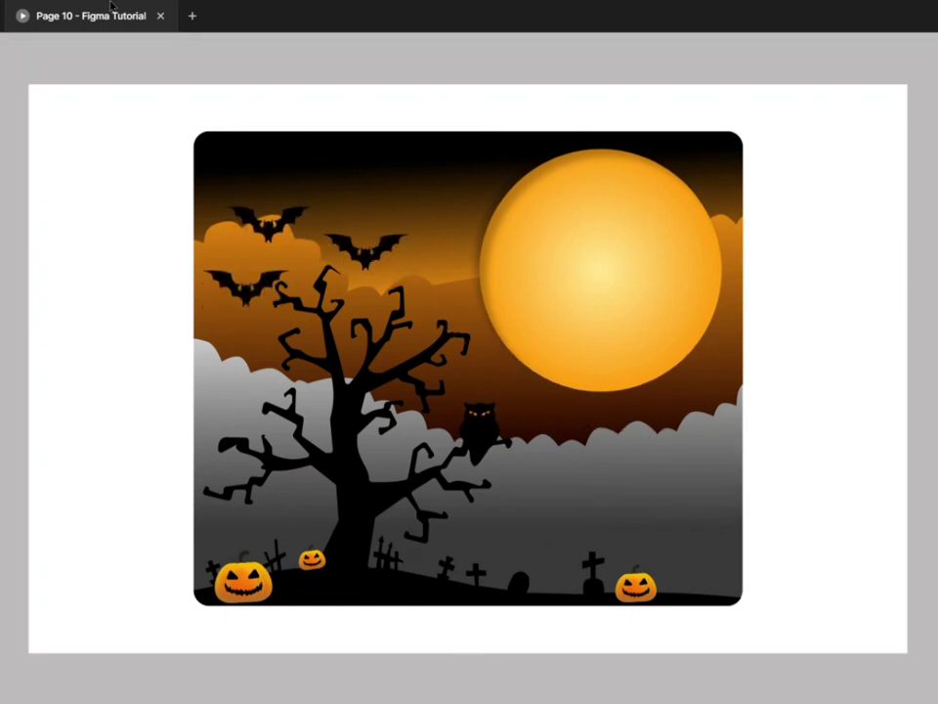
{"action": "left_click", "coordinate": [2, 15]}
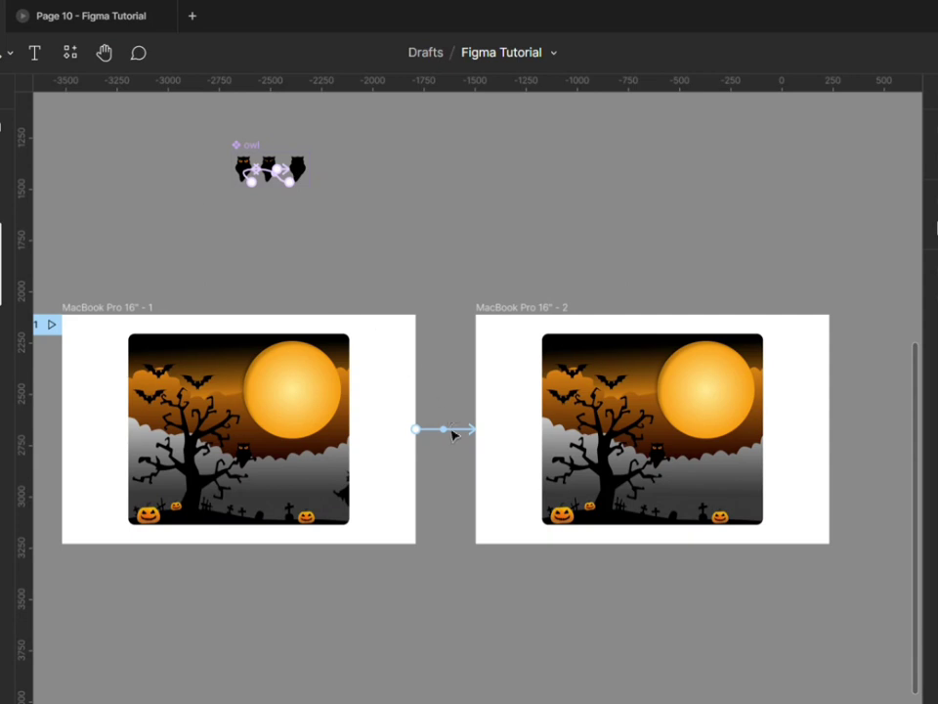
{"action": "left_click", "coordinate": [468, 430]}
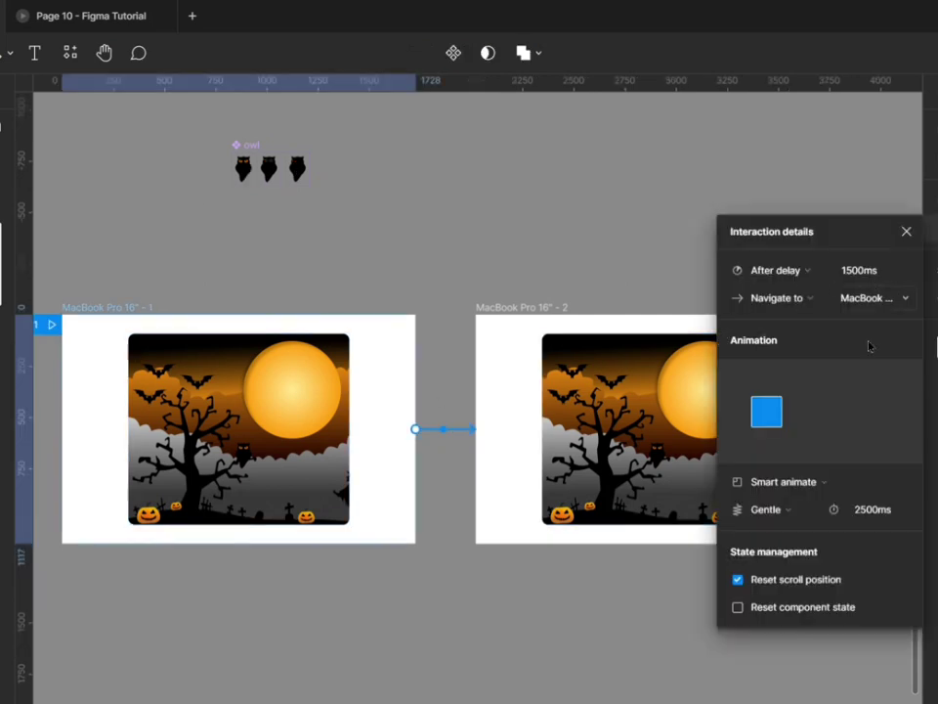
{"action": "left_click", "coordinate": [886, 509]}
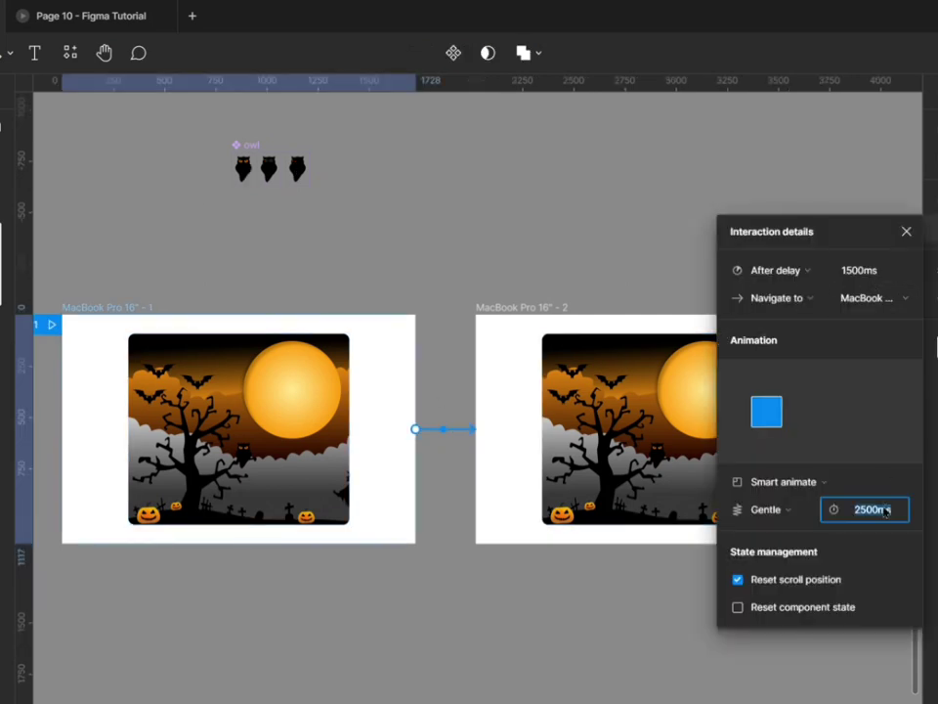
{"action": "type", "text": "5"}
{"action": "left_click", "coordinate": [662, 286]}
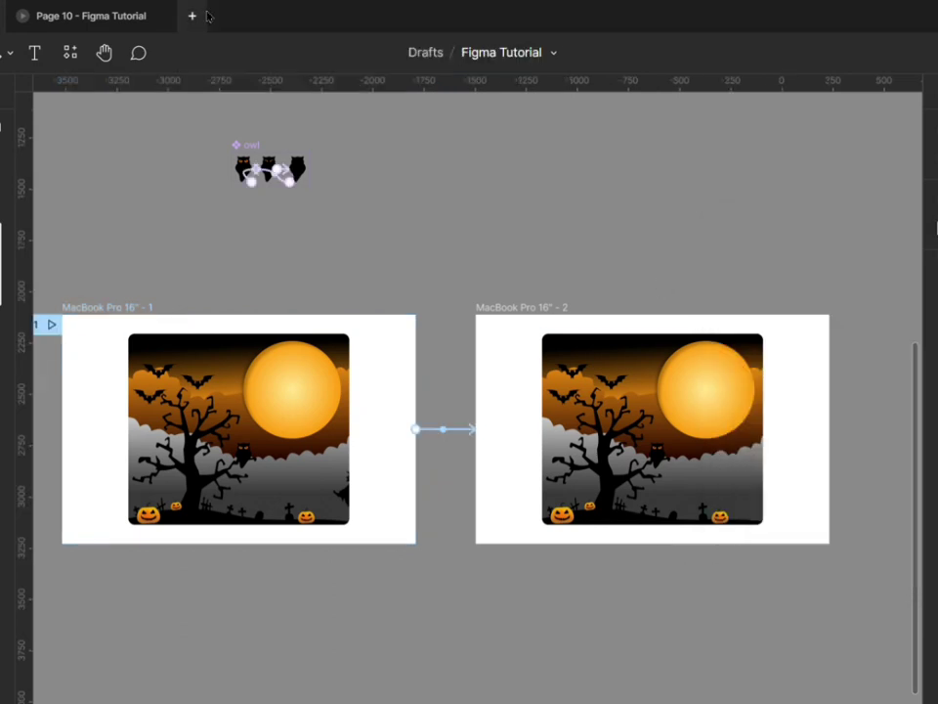
{"action": "left_click", "coordinate": [108, 9]}
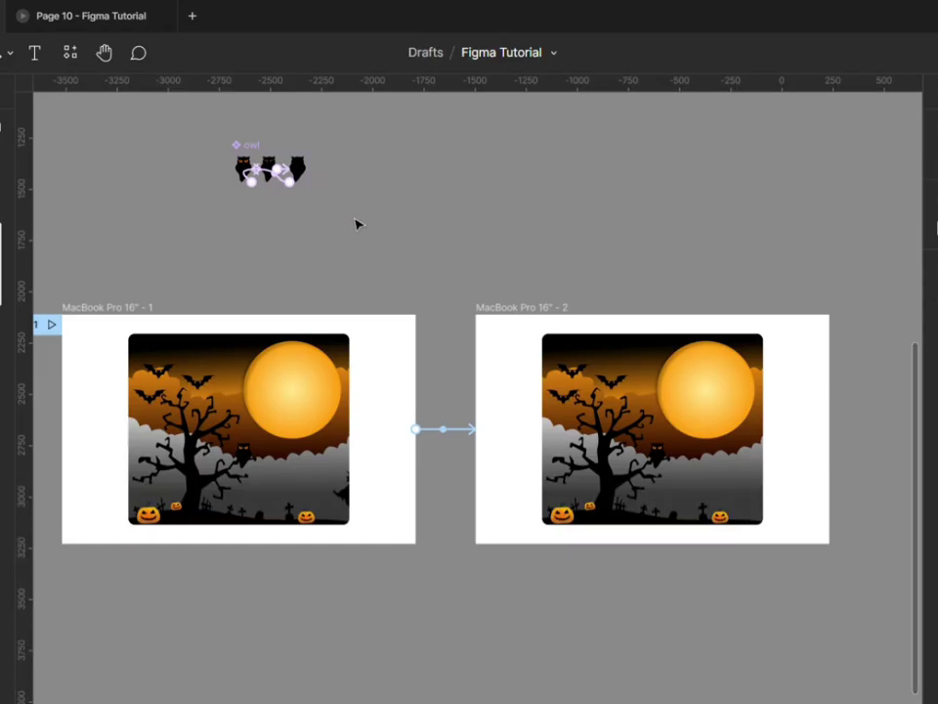
- Copy the witch at the lower-right edge of the first frame's scene and paste it into the second frame's scene
{"action": "scroll", "coordinate": [376, 305], "scroll_direction": "down", "scroll_amount": 3}
{"action": "scroll", "coordinate": [718, 330], "scroll_direction": "up", "scroll_amount": 2}
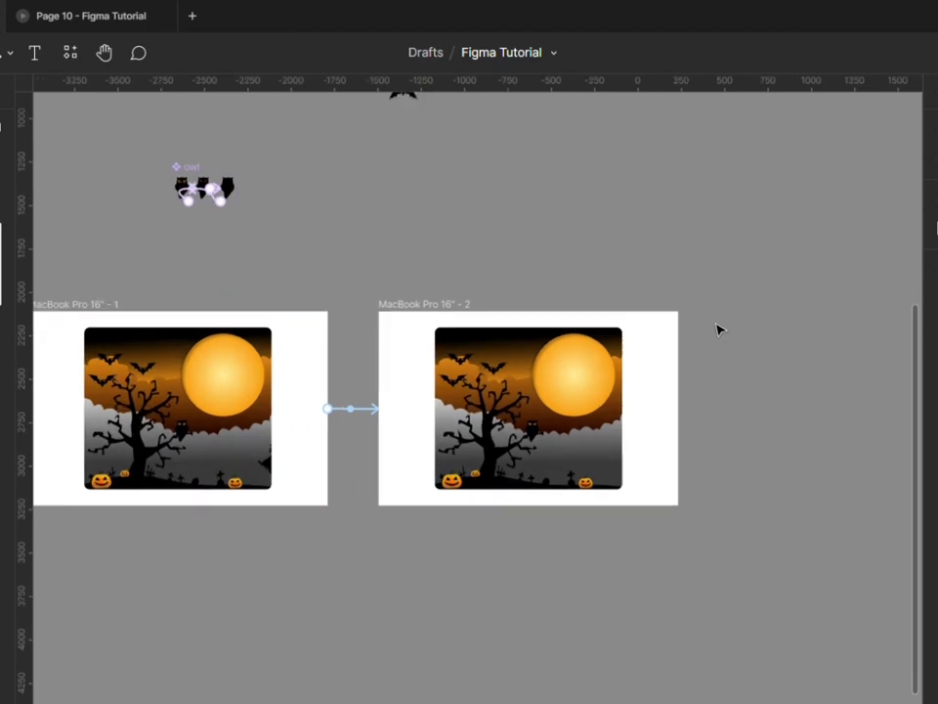
{"action": "left_click", "coordinate": [418, 309]}
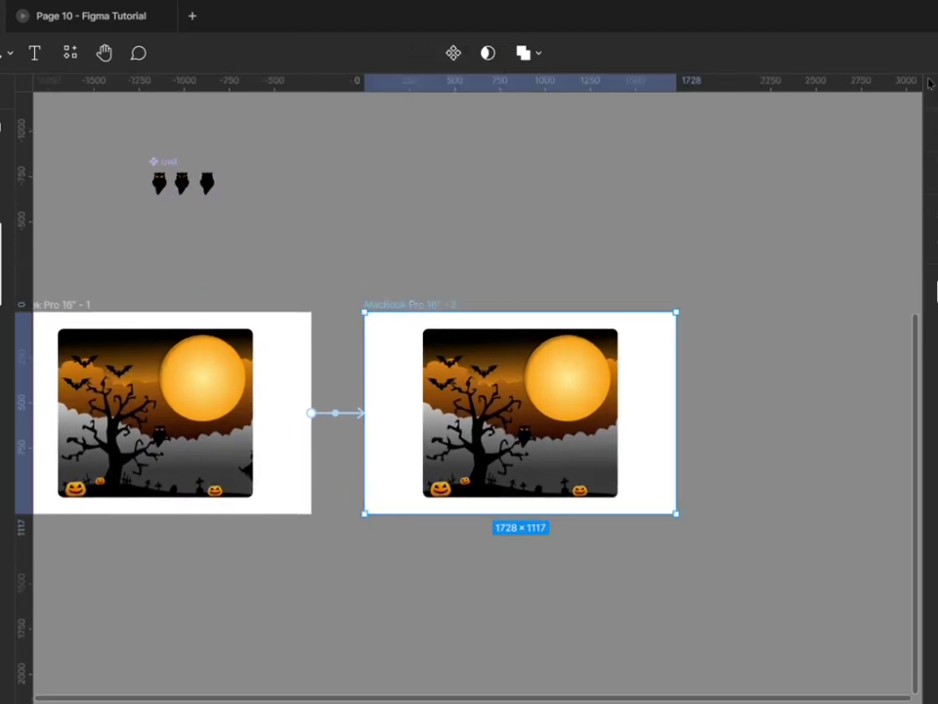
{"action": "scroll", "coordinate": [833, 317], "scroll_direction": "up", "scroll_amount": 1}
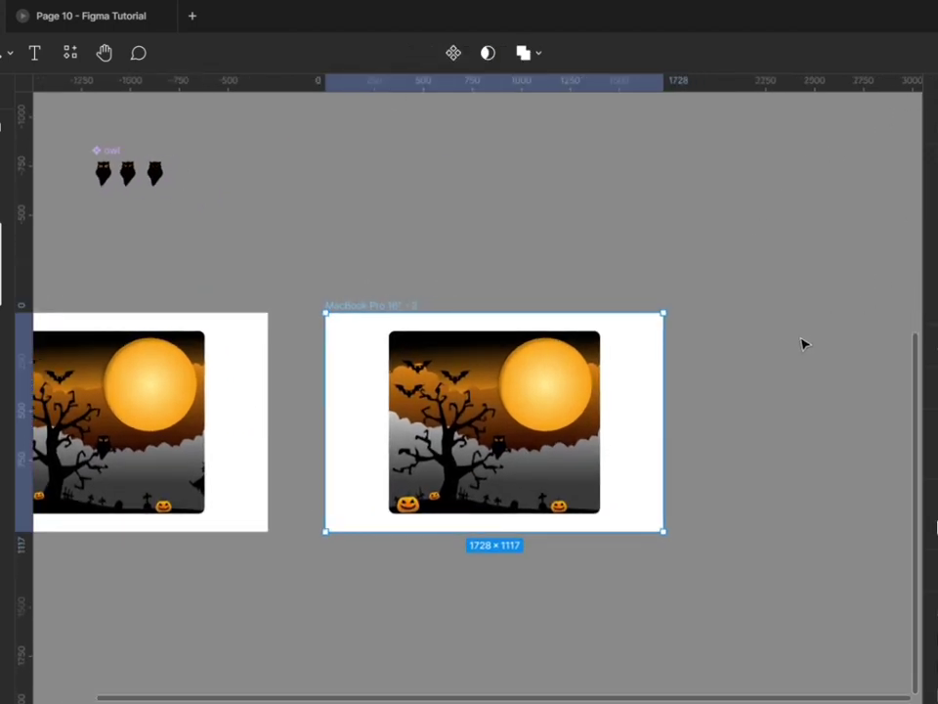
{"action": "scroll", "coordinate": [802, 341], "scroll_direction": "down", "scroll_amount": 2}
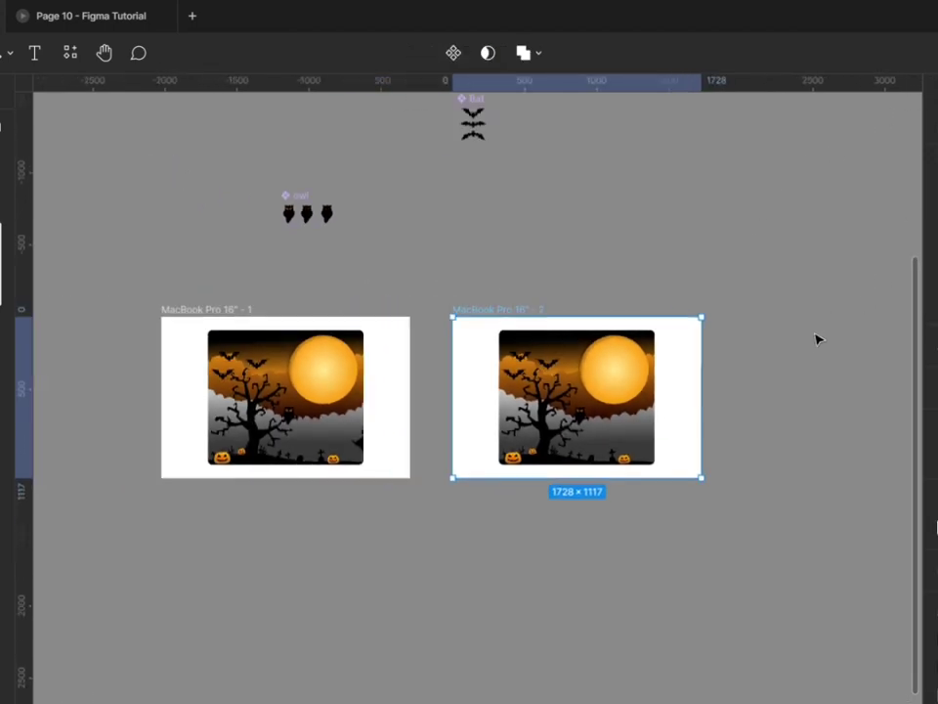
{"action": "scroll", "coordinate": [370, 451], "scroll_direction": "up", "scroll_amount": 4}
{"action": "left_click", "coordinate": [370, 459], "text": "ctrl"}
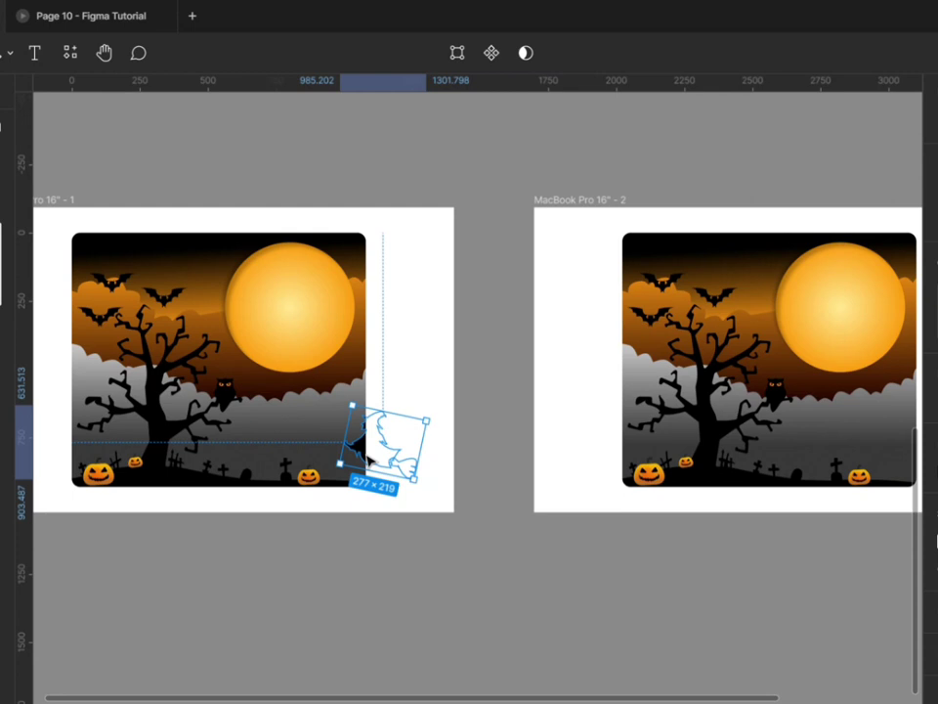
{"action": "scroll", "coordinate": [371, 451], "scroll_direction": "down", "scroll_amount": 3}
{"action": "left_click", "coordinate": [550, 274]}
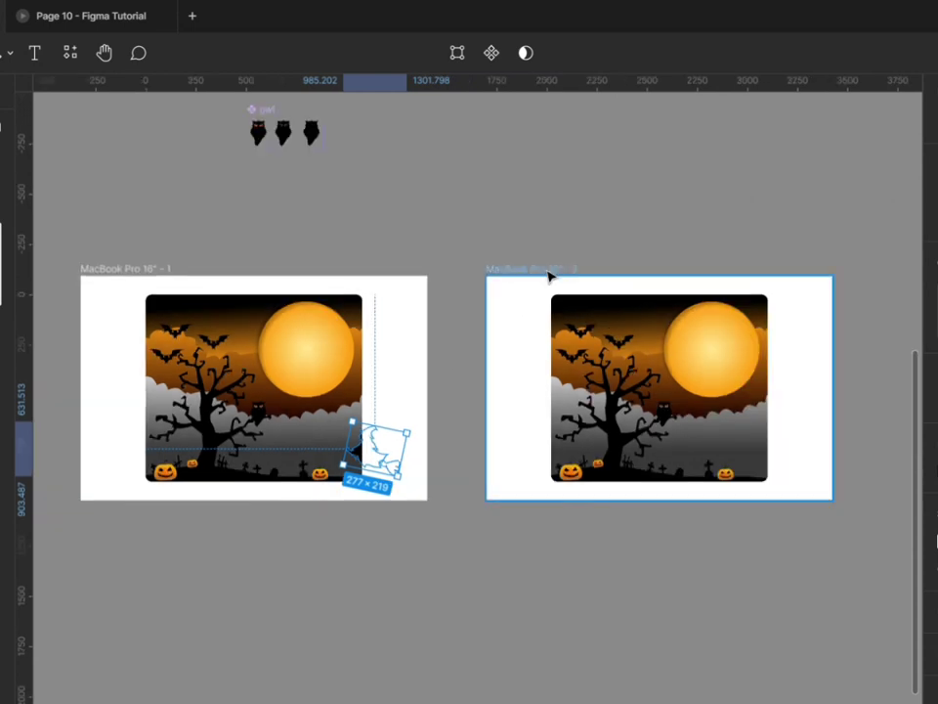
{"action": "scroll", "coordinate": [856, 402], "scroll_direction": "up", "scroll_amount": 3}
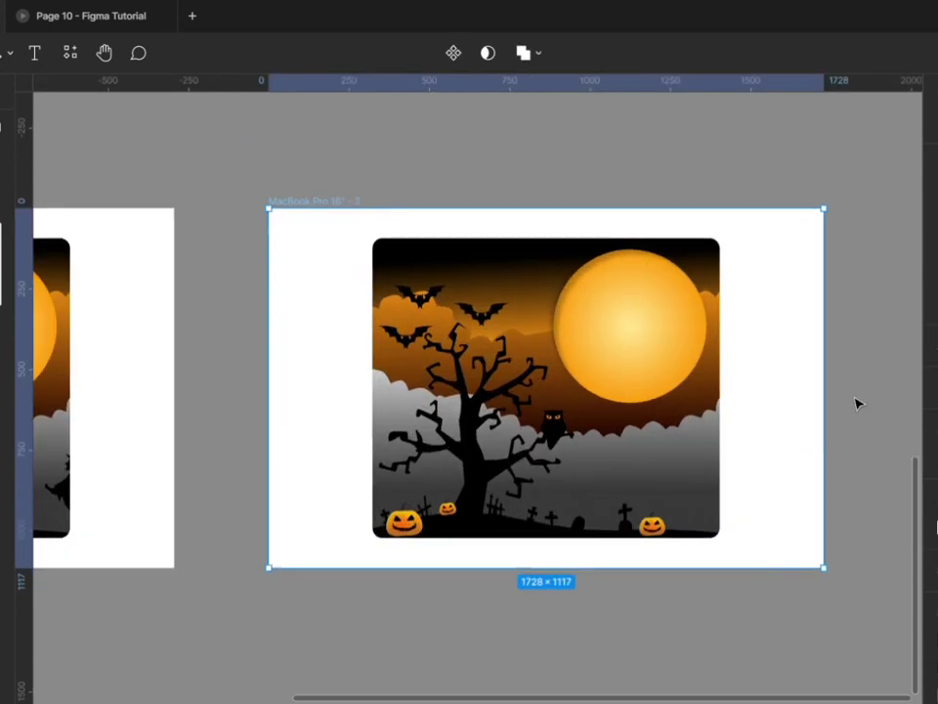
{"action": "left_click", "coordinate": [711, 495]}
{"action": "key", "text": "ctrl+v"}
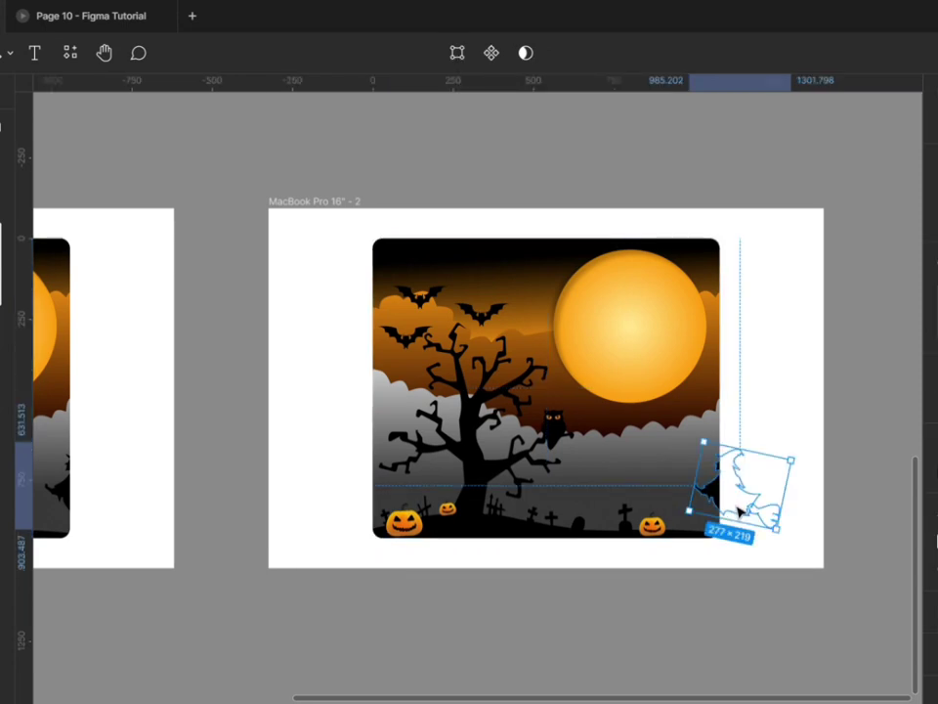
- Flip the pasted witch horizontally and move it left beyond the scene's left edge, to about x -275
{"action": "right_click", "coordinate": [739, 509]}
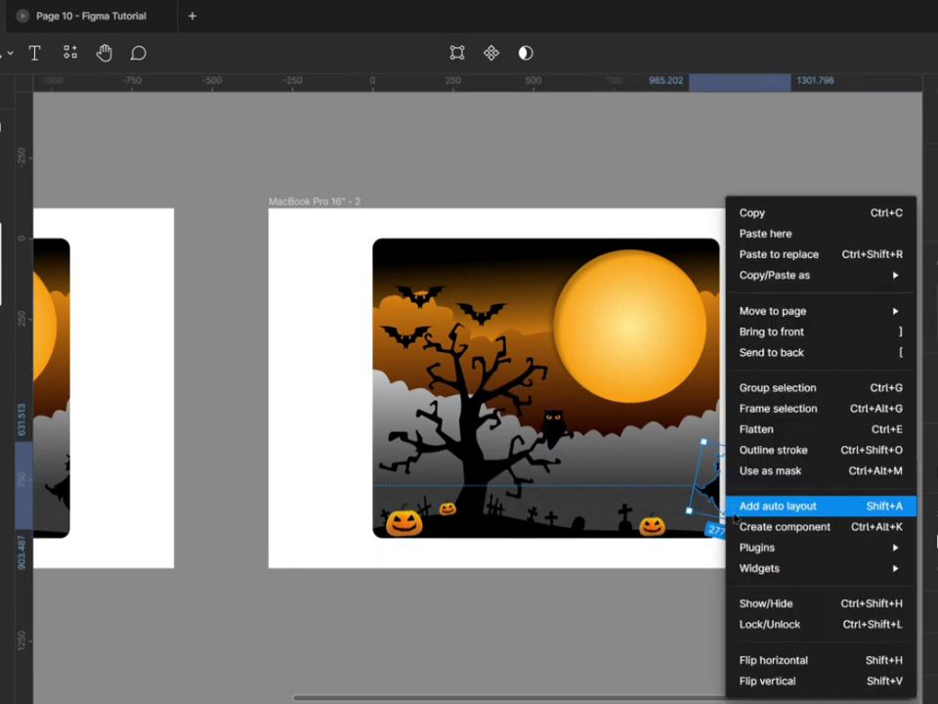
{"action": "left_click", "coordinate": [758, 667]}
{"action": "key", "text": "shift+Left"}
{"action": "key", "text": "shift+Left"}
{"action": "key", "text": "shift+Left"}
{"action": "key", "text": "shift+Left"}
{"action": "key", "text": "shift+Left"}
{"action": "key", "text": "shift+Left"}
{"action": "key", "text": "shift+Left"}
{"action": "key", "text": "shift+Left"}
{"action": "key", "text": "shift+Left"}
{"action": "key", "text": "shift+Left"}
{"action": "key", "text": "shift+Left"}
{"action": "key", "text": "shift+Left"}
{"action": "key", "text": "shift+Left"}
{"action": "key", "text": "shift+Left"}
{"action": "key", "text": "shift+Left"}
{"action": "key", "text": "shift+Left"}
{"action": "key", "text": "shift+Left"}
{"action": "key", "text": "shift+Left"}
{"action": "key", "text": "shift+Left"}
{"action": "key", "text": "shift+Left"}
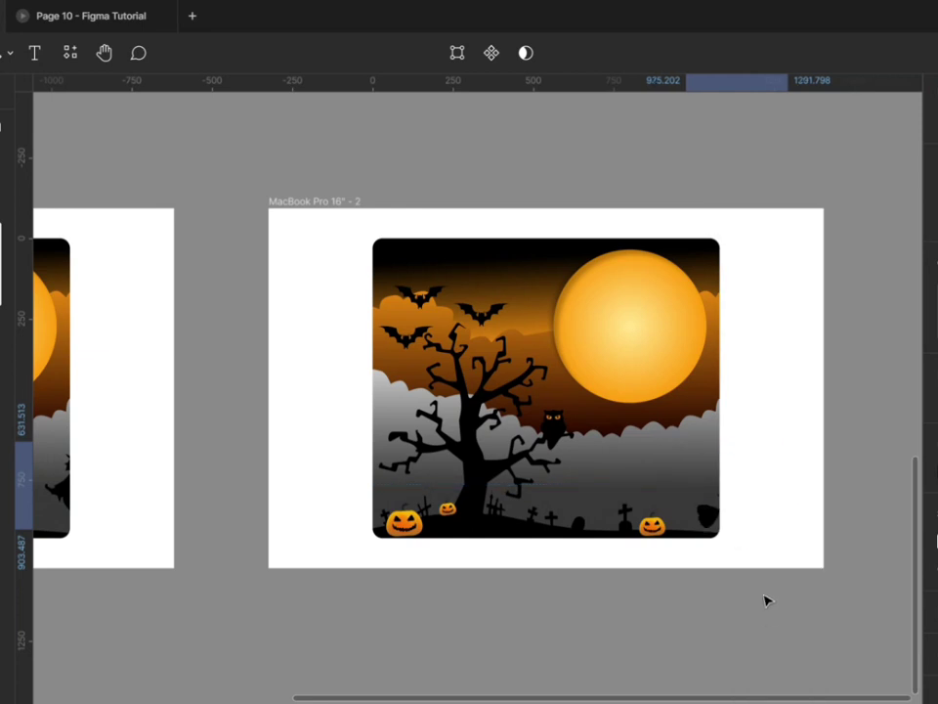
{"action": "key", "text": "shift+Left"}
{"action": "key", "text": "shift+Left"}
{"action": "key", "text": "shift+Left"}
{"action": "key", "text": "shift+Left"}
{"action": "key", "text": "shift+Left"}
{"action": "key", "text": "shift+Left"}
{"action": "key", "text": "shift+Left"}
{"action": "key", "text": "shift+Left"}
{"action": "key", "text": "shift+Left"}
{"action": "key", "text": "shift+Left"}
{"action": "key", "text": "shift+Left"}
{"action": "key", "text": "shift+Left"}
{"action": "key", "text": "shift+Left"}
{"action": "key", "text": "shift+Left"}
{"action": "key", "text": "shift+Left"}
{"action": "key", "text": "shift+Left"}
{"action": "key", "text": "shift+Left"}
{"action": "key", "text": "shift+Left"}
{"action": "key", "text": "shift+Left"}
{"action": "key", "text": "shift+Left"}
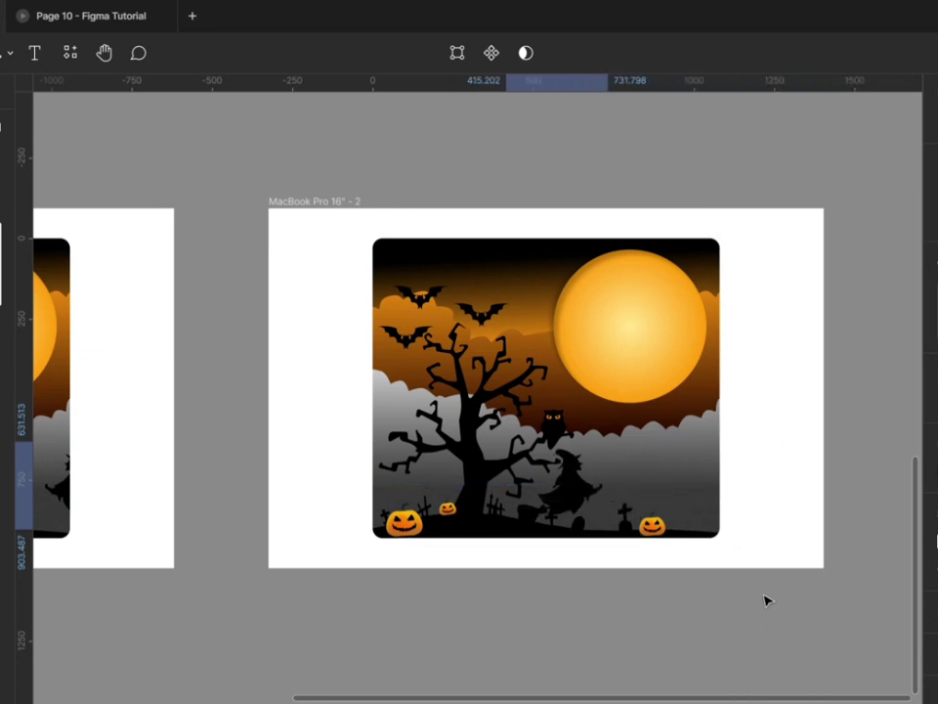
{"action": "key", "text": "shift+Left"}
{"action": "key", "text": "shift+Left"}
{"action": "key", "text": "shift+Left"}
{"action": "key", "text": "shift+Left"}
{"action": "key", "text": "shift+Left"}
{"action": "key", "text": "shift+Left"}
{"action": "key", "text": "shift+Left"}
{"action": "key", "text": "shift+Left"}
{"action": "key", "text": "shift+Left"}
{"action": "key", "text": "shift+Left"}
{"action": "key", "text": "shift+Left"}
{"action": "key", "text": "shift+Left"}
{"action": "key", "text": "shift+Left"}
{"action": "key", "text": "shift+Left"}
{"action": "key", "text": "shift+Left"}
{"action": "key", "text": "shift+Left"}
{"action": "key", "text": "shift+Left"}
{"action": "key", "text": "shift+Left"}
{"action": "key", "text": "shift+Left"}
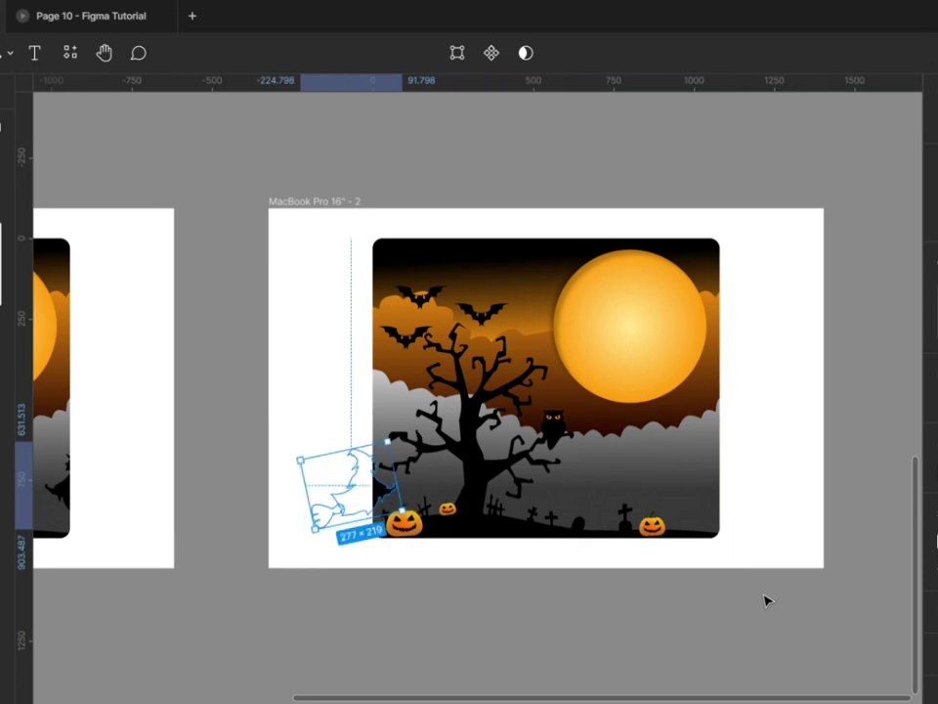
{"action": "key", "text": "shift+Left"}
{"action": "key", "text": "shift+Left"}
{"action": "key", "text": "shift+Left"}
{"action": "key", "text": "shift+Left"}
{"action": "key", "text": "shift+Left"}
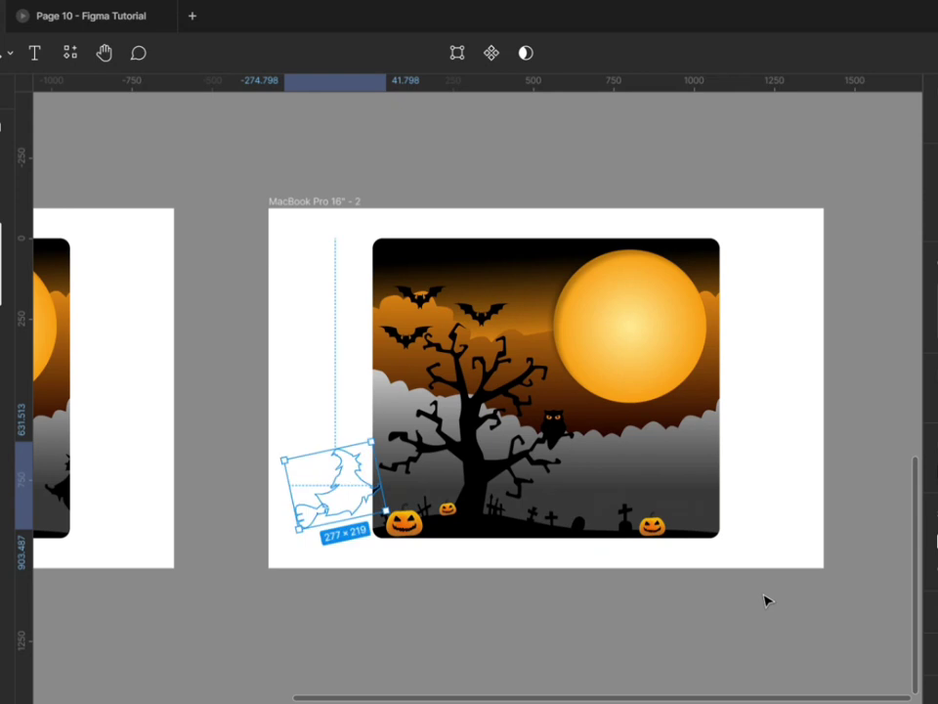
- Duplicate the MacBook Pro 16" - 2 frame and place the copy to its right with a similar gap
{"action": "scroll", "coordinate": [660, 543], "scroll_direction": "down", "scroll_amount": 2}
{"action": "scroll", "coordinate": [293, 382], "scroll_direction": "down", "scroll_amount": 3}
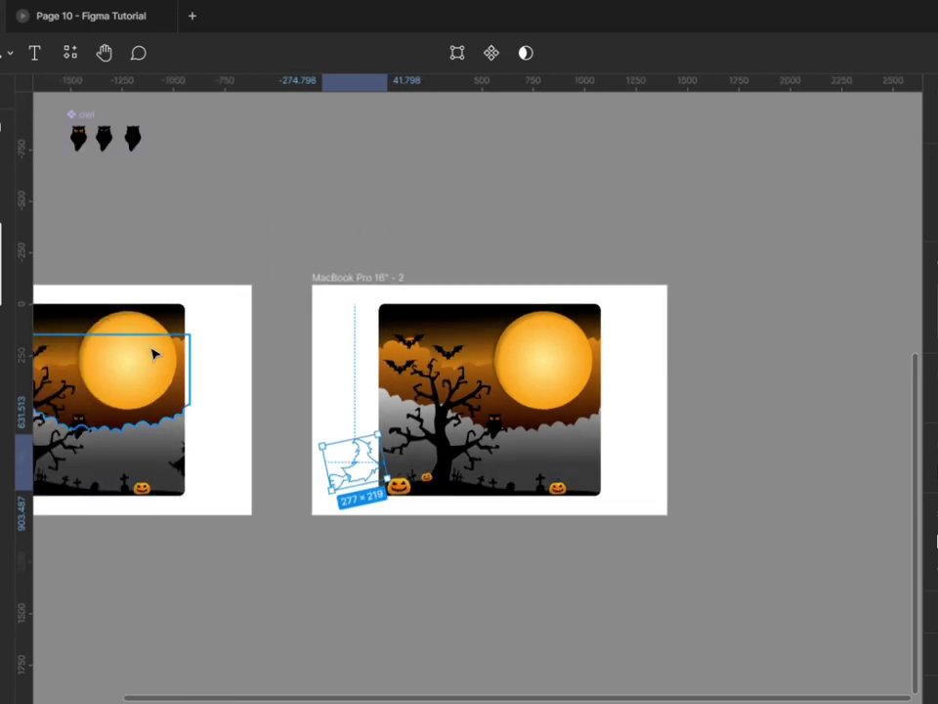
{"action": "scroll", "coordinate": [877, 428], "scroll_direction": "up", "scroll_amount": 1}
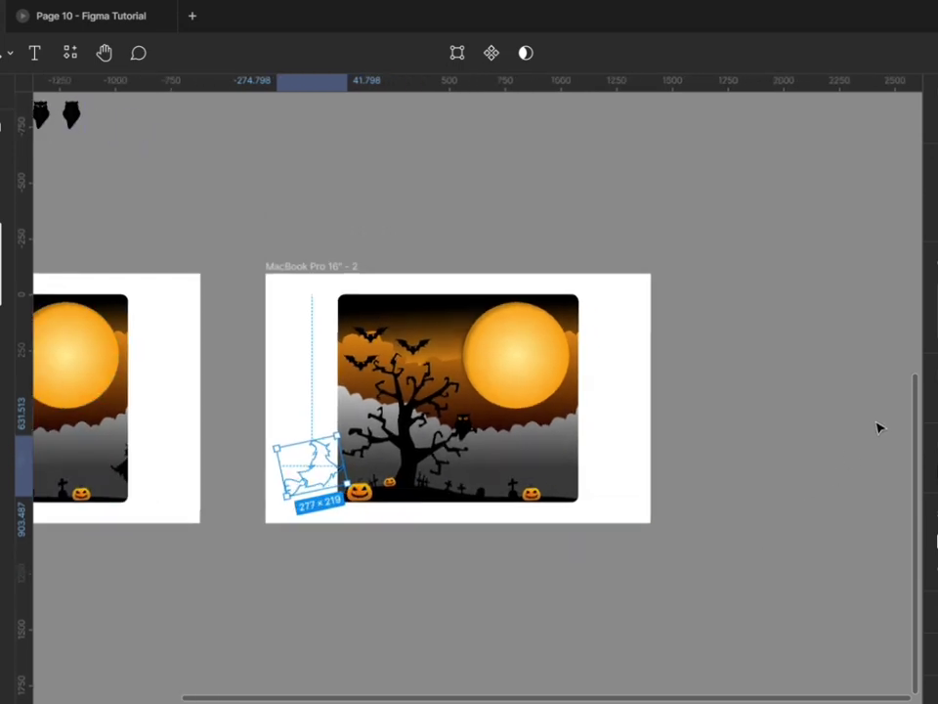
{"action": "left_click", "coordinate": [352, 270]}
{"action": "scroll", "coordinate": [687, 467], "scroll_direction": "up", "scroll_amount": 1}
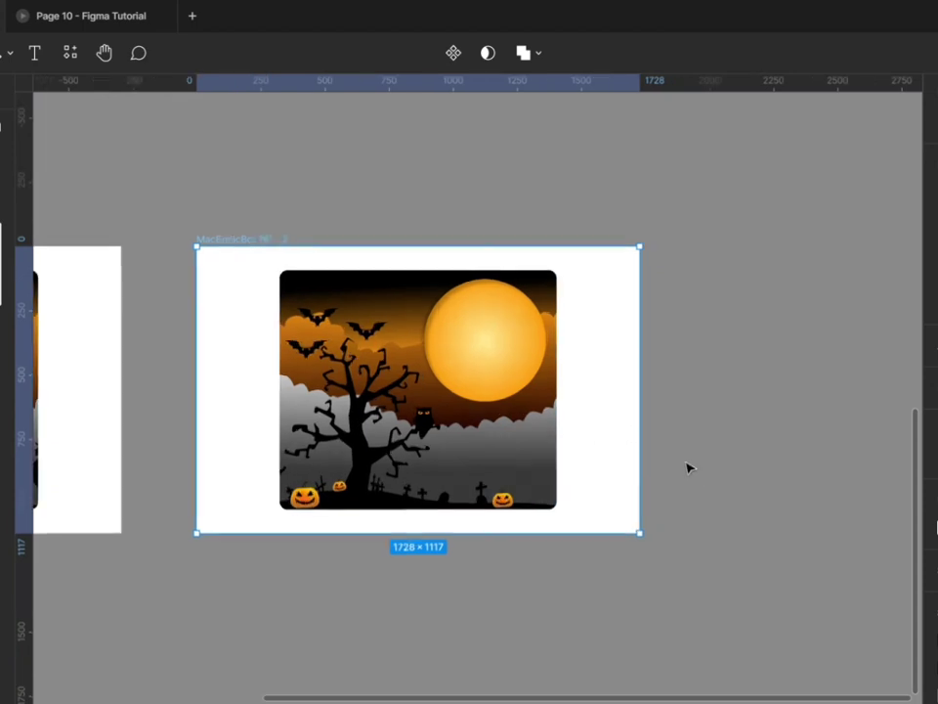
{"action": "scroll", "coordinate": [238, 387], "scroll_direction": "down", "scroll_amount": 3}
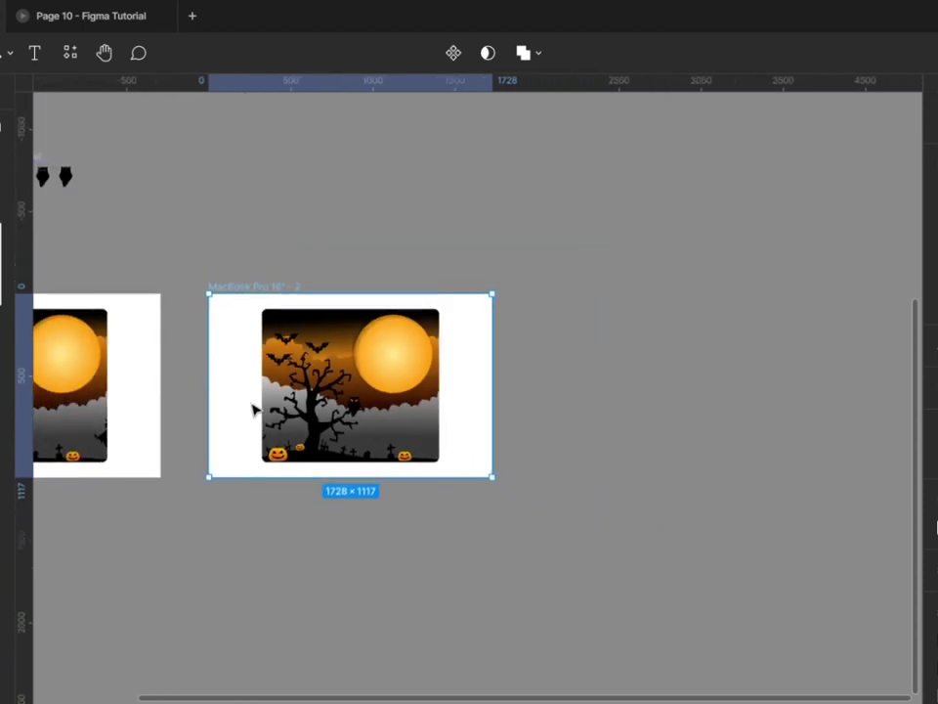
{"action": "key", "text": "ctrl+d"}
{"action": "left_click_drag", "start_coordinate": [744, 394], "coordinate": [797, 398]}
- Move the witch in the MacBook Pro 16" - 3 frame from beside the scene up onto the moon, to about x 648, y 124
{"action": "scroll", "coordinate": [865, 380], "scroll_direction": "up", "scroll_amount": 3}
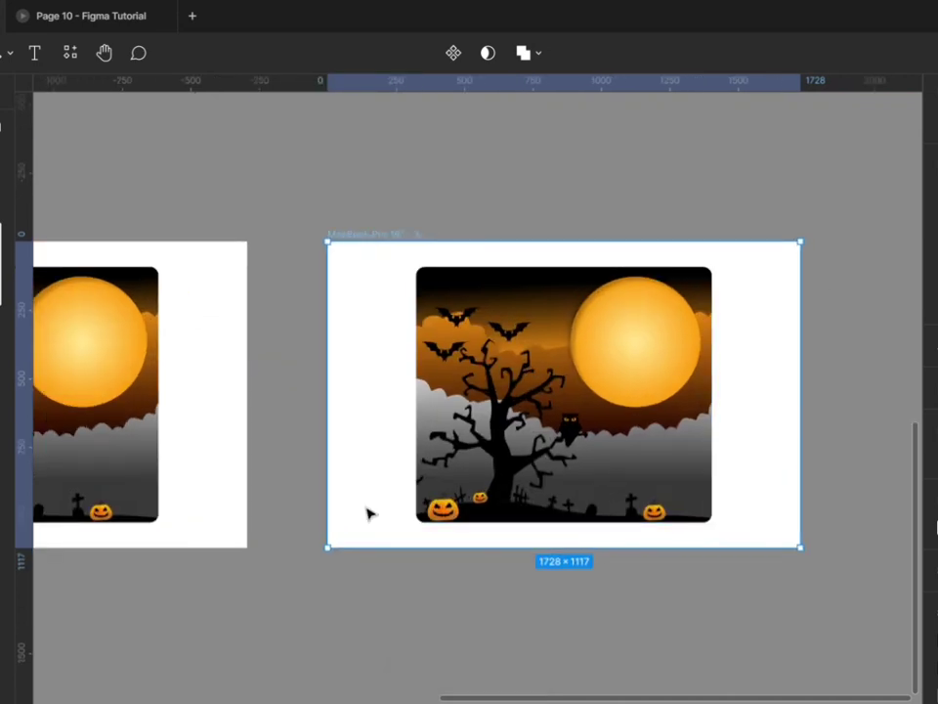
{"action": "left_click", "coordinate": [427, 491]}
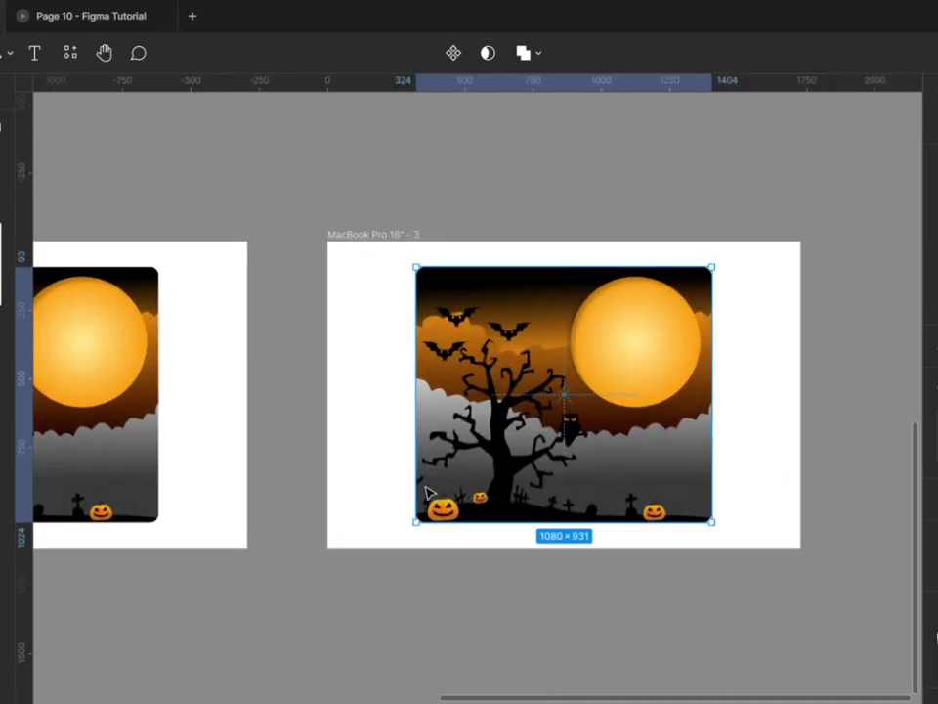
{"action": "scroll", "coordinate": [434, 494], "scroll_direction": "up", "scroll_amount": 3}
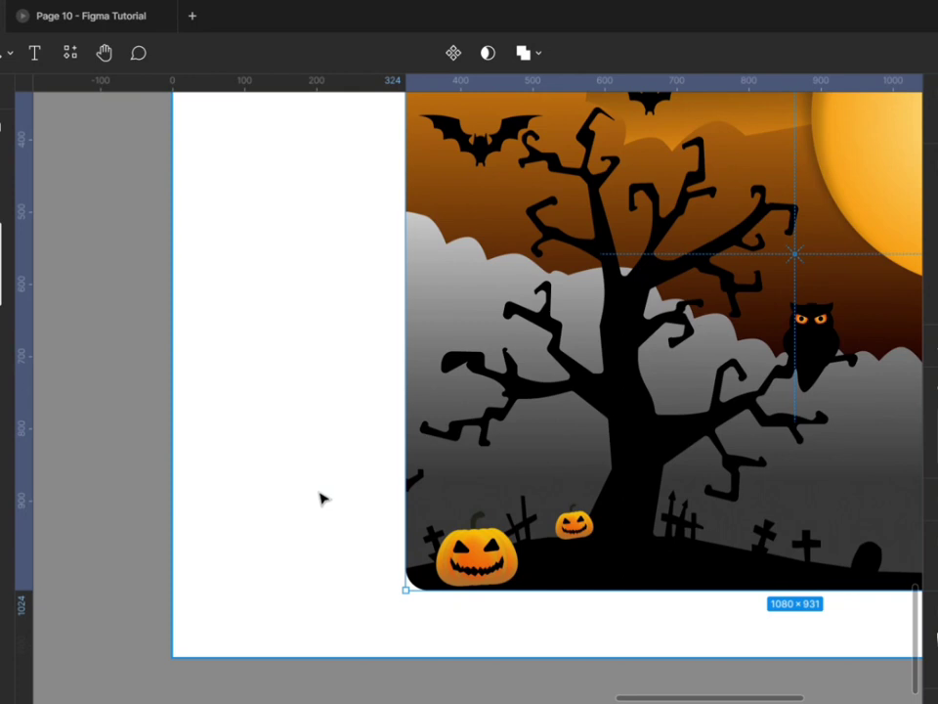
{"action": "scroll", "coordinate": [322, 496], "scroll_direction": "down", "scroll_amount": 3}
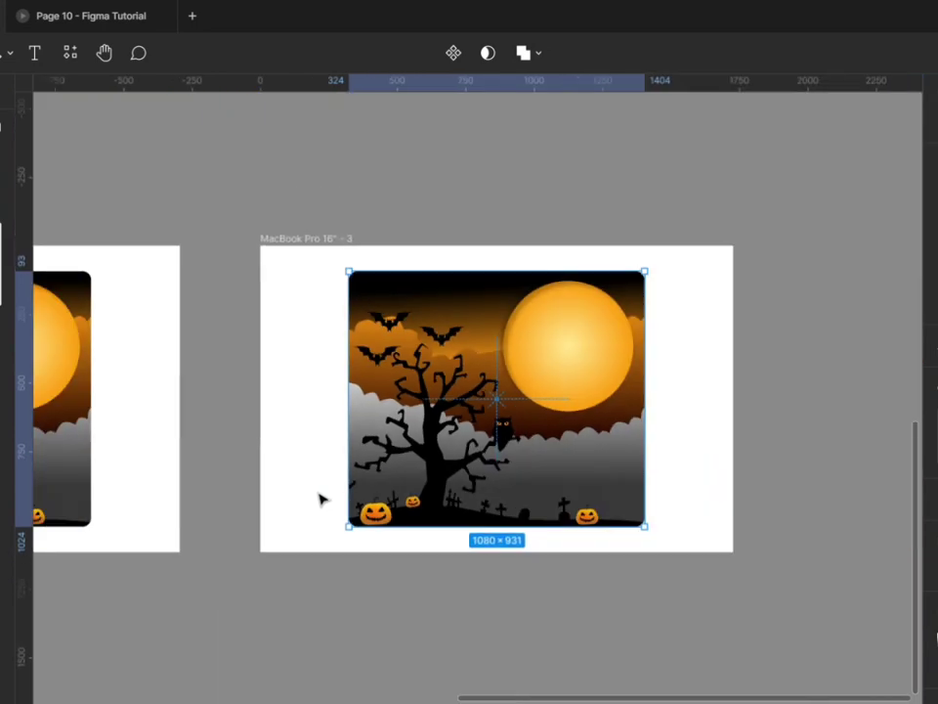
{"action": "left_click", "coordinate": [369, 499]}
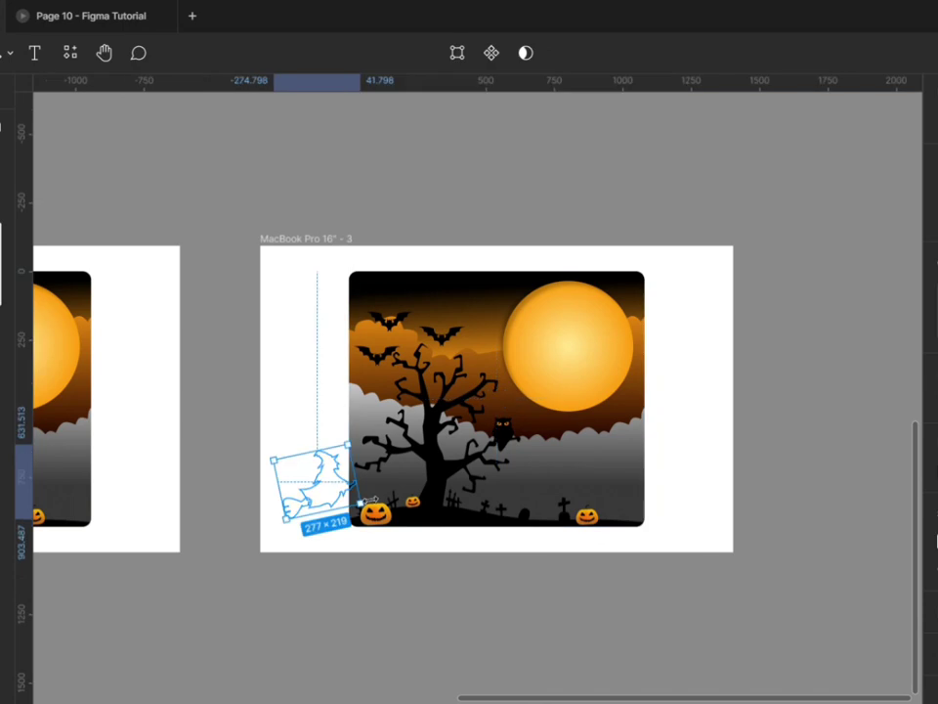
{"action": "key", "text": "shift+Right"}
{"action": "key", "text": "shift+Right"}
{"action": "key", "text": "shift+Right"}
{"action": "key", "text": "shift+Right"}
{"action": "key", "text": "shift+Right"}
{"action": "key", "text": "shift+Right"}
{"action": "key", "text": "shift+Right"}
{"action": "key", "text": "shift+Right"}
{"action": "key", "text": "shift+Right"}
{"action": "key", "text": "shift+Right"}
{"action": "key", "text": "shift+Right"}
{"action": "key", "text": "shift+Right"}
{"action": "key", "text": "shift+Right"}
{"action": "key", "text": "shift+Right"}
{"action": "key", "text": "shift+Right"}
{"action": "key", "text": "shift+Right"}
{"action": "key", "text": "shift+Right"}
{"action": "key", "text": "shift+Right"}
{"action": "key", "text": "shift+Right"}
{"action": "key", "text": "shift+Up"}
{"action": "key", "text": "shift+Up"}
{"action": "key", "text": "shift+Up"}
{"action": "key", "text": "shift+Up"}
{"action": "key", "text": "shift+Up"}
{"action": "key", "text": "shift+Up"}
{"action": "key", "text": "shift+Up"}
{"action": "key", "text": "shift+Up"}
{"action": "key", "text": "shift+Up"}
{"action": "key", "text": "shift+Up"}
{"action": "key", "text": "shift+Up"}
{"action": "key", "text": "shift+Up"}
{"action": "key", "text": "shift+Up"}
{"action": "key", "text": "shift+Up"}
{"action": "key", "text": "shift+Up"}
{"action": "key", "text": "shift+Up"}
{"action": "key", "text": "shift+Up"}
{"action": "key", "text": "shift+Up"}
{"action": "key", "text": "shift+Up"}
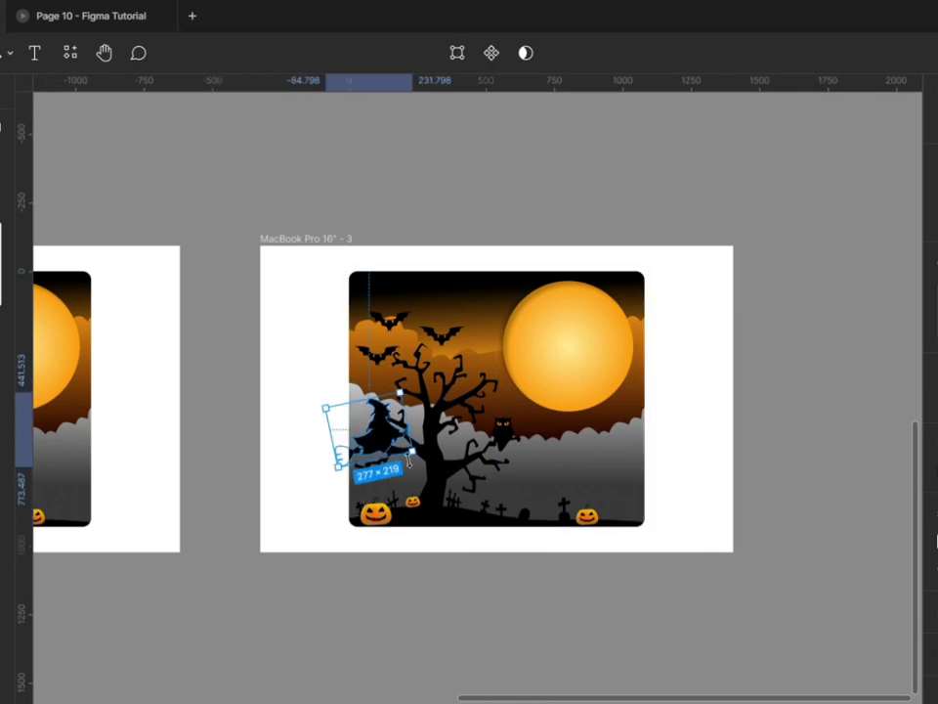
{"action": "left_click_drag", "start_coordinate": [409, 448], "coordinate": [604, 359]}
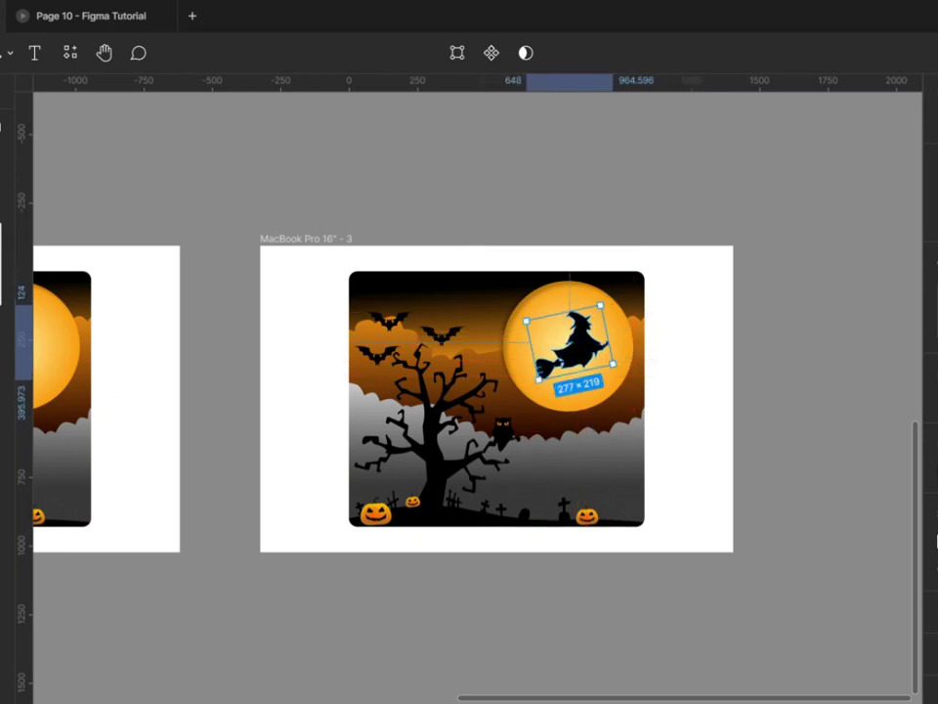
- Link the MacBook Pro 16" - 2 frame to the MacBook Pro 16" - 3 frame with a Smart animate prototype connection
{"action": "scroll", "coordinate": [157, 243], "scroll_direction": "down", "scroll_amount": 3}
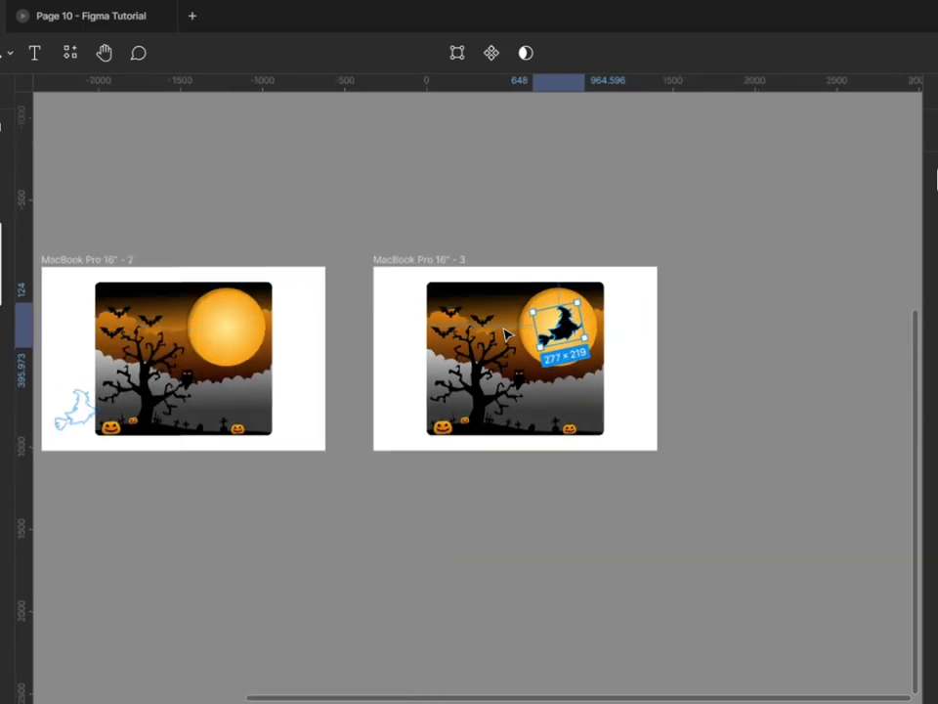
{"action": "left_click", "coordinate": [136, 265]}
{"action": "scroll", "coordinate": [347, 342], "scroll_direction": "up", "scroll_amount": 3}
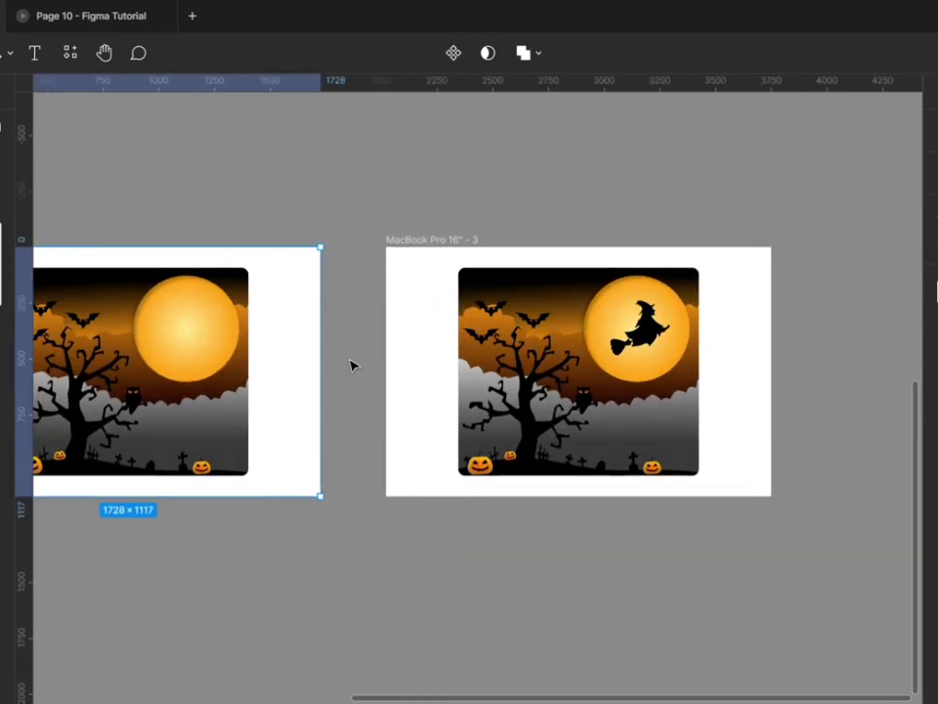
{"action": "left_click_drag", "start_coordinate": [320, 372], "coordinate": [409, 383]}
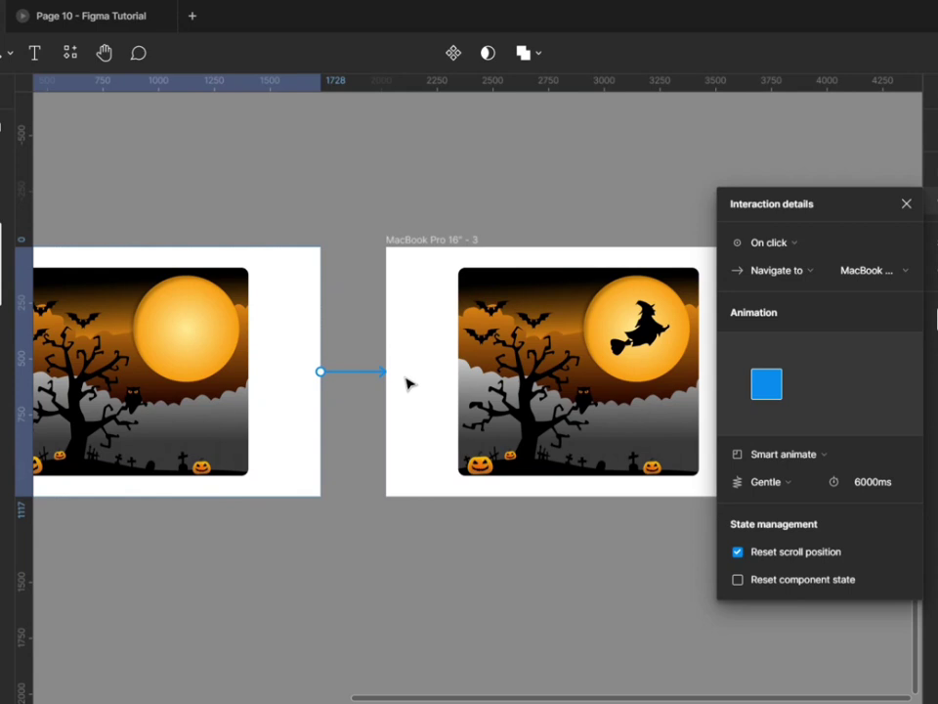
{"action": "scroll", "coordinate": [220, 441], "scroll_direction": "down", "scroll_amount": 3}
{"action": "scroll", "coordinate": [210, 440], "scroll_direction": "up", "scroll_amount": 2}
{"action": "left_click", "coordinate": [282, 384]}
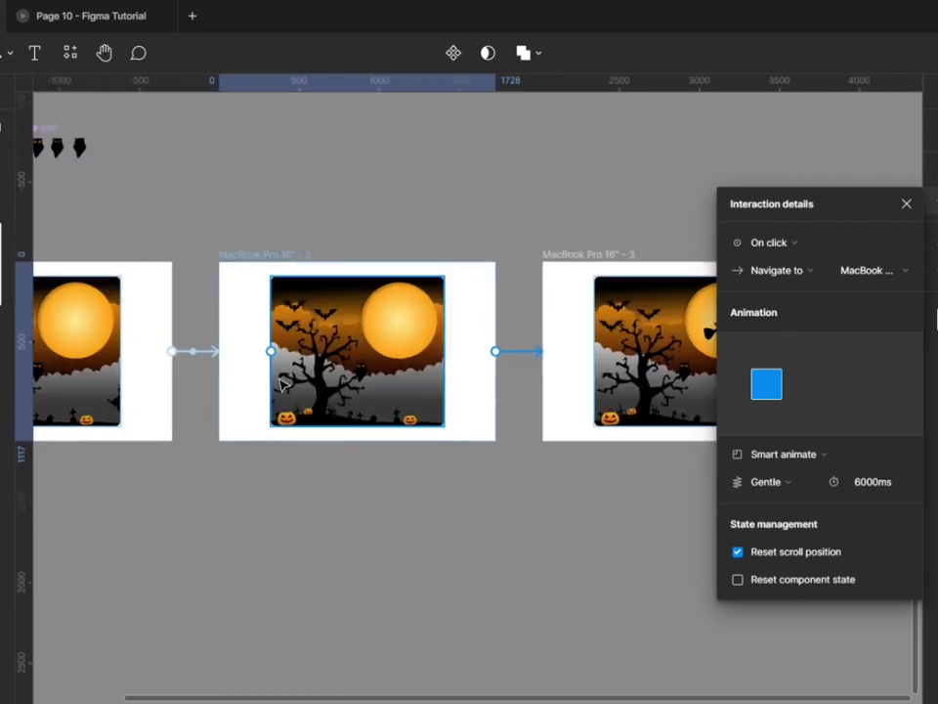
{"action": "left_click", "coordinate": [464, 477]}
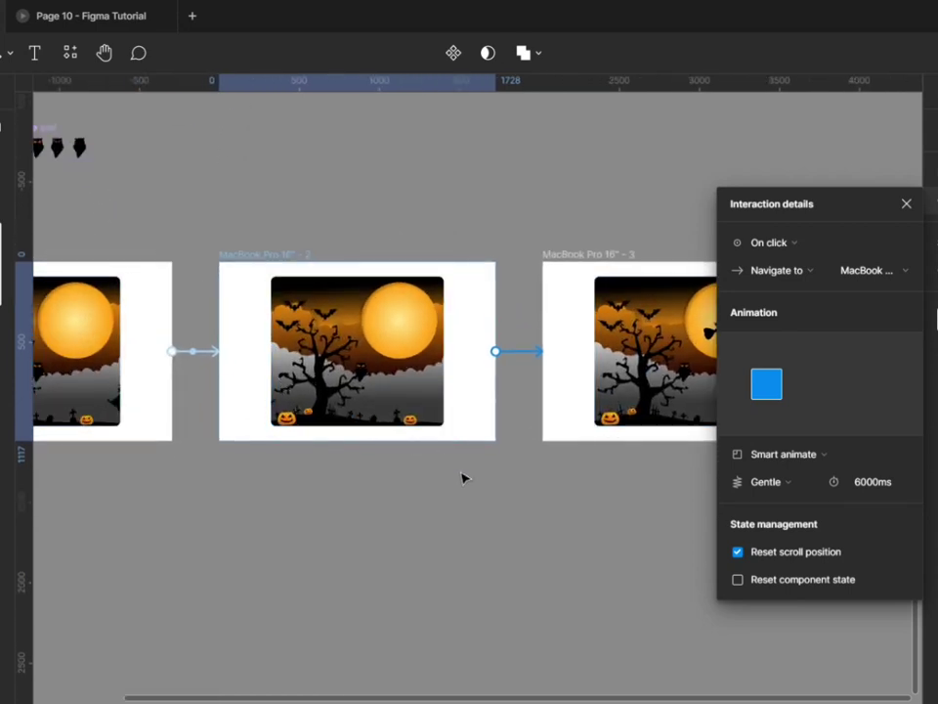
- Change the trigger of the link between the second and third frames to After delay, with a delay of 7000 ms
{"action": "left_click", "coordinate": [769, 242]}
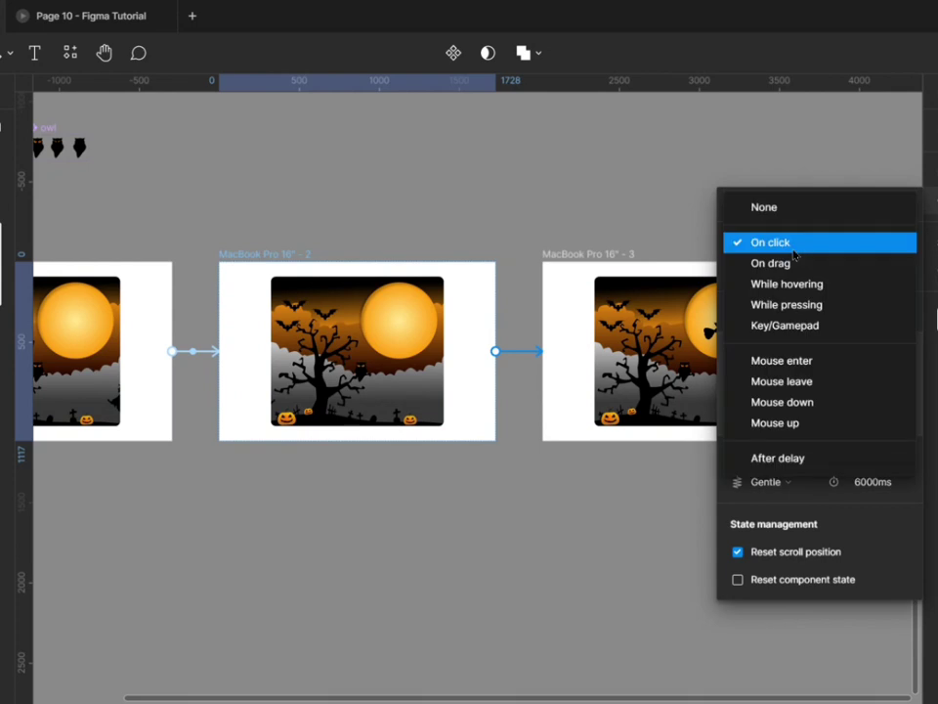
{"action": "left_click", "coordinate": [801, 460]}
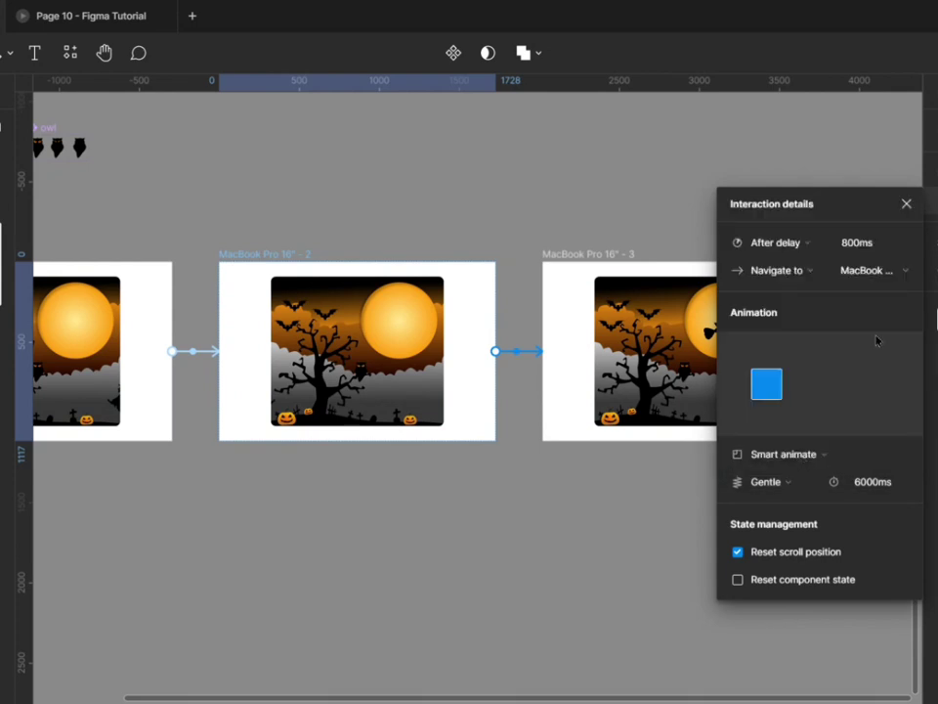
{"action": "left_click", "coordinate": [887, 253]}
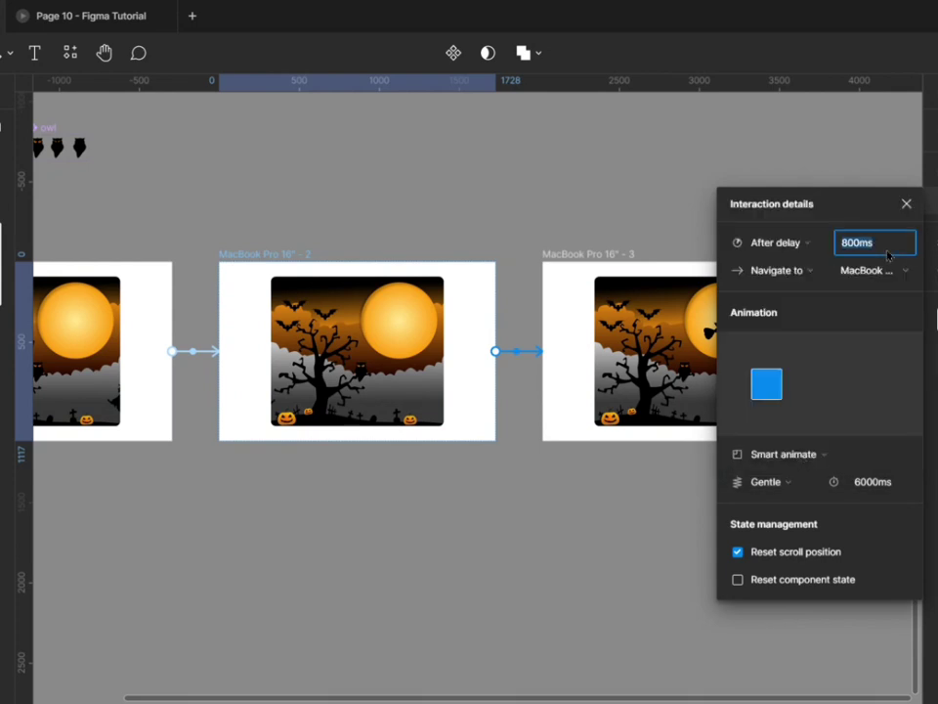
{"action": "type", "text": "7000"}
{"action": "left_click", "coordinate": [440, 591]}
- Check the witch's return flight and its timing in the prototype preview, reviewing the interaction details of the link to the third frame
{"action": "left_click", "coordinate": [104, 10]}
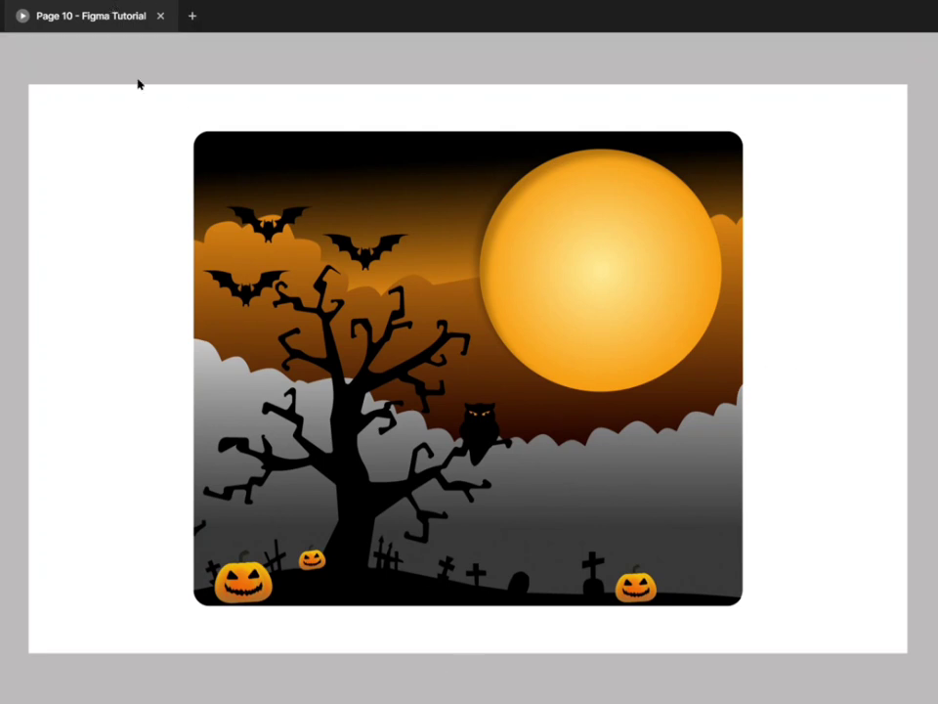
{"action": "left_click", "coordinate": [2, 16]}
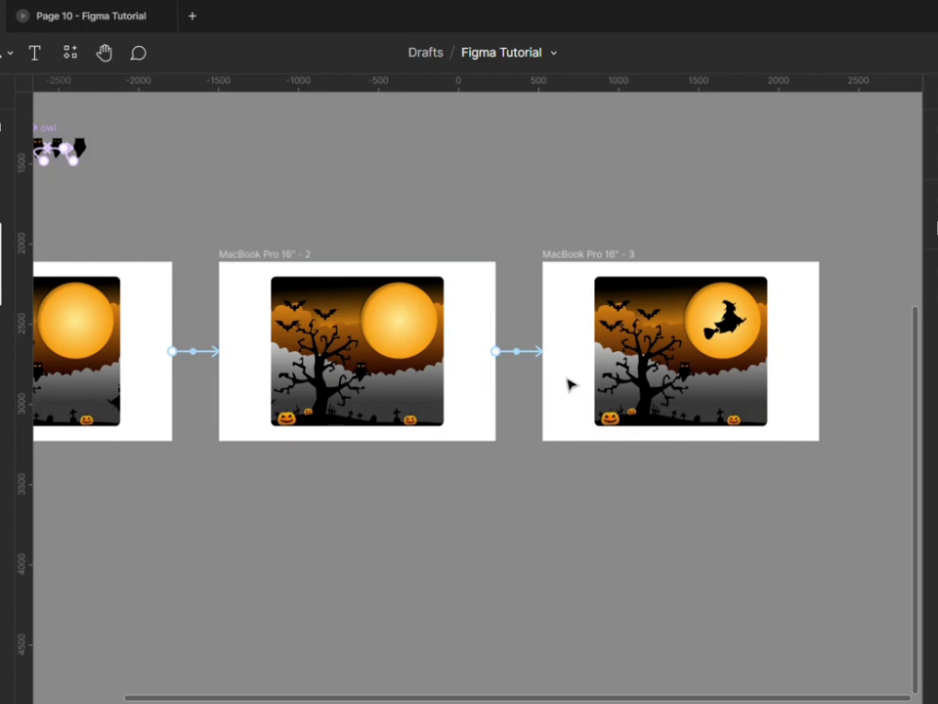
{"action": "left_click", "coordinate": [516, 361]}
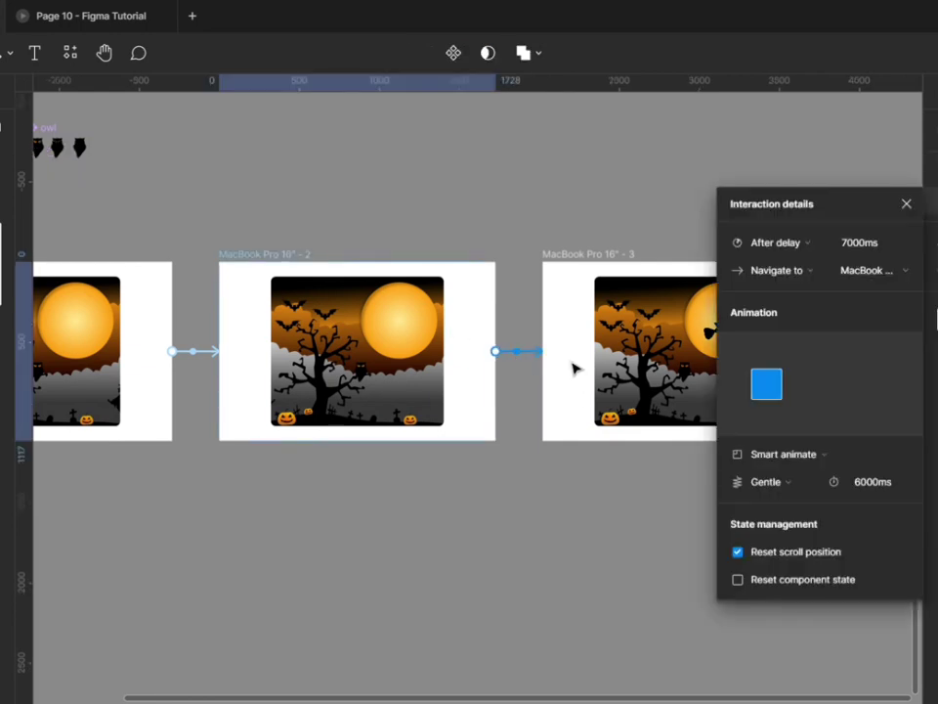
{"action": "left_click", "coordinate": [98, 14]}
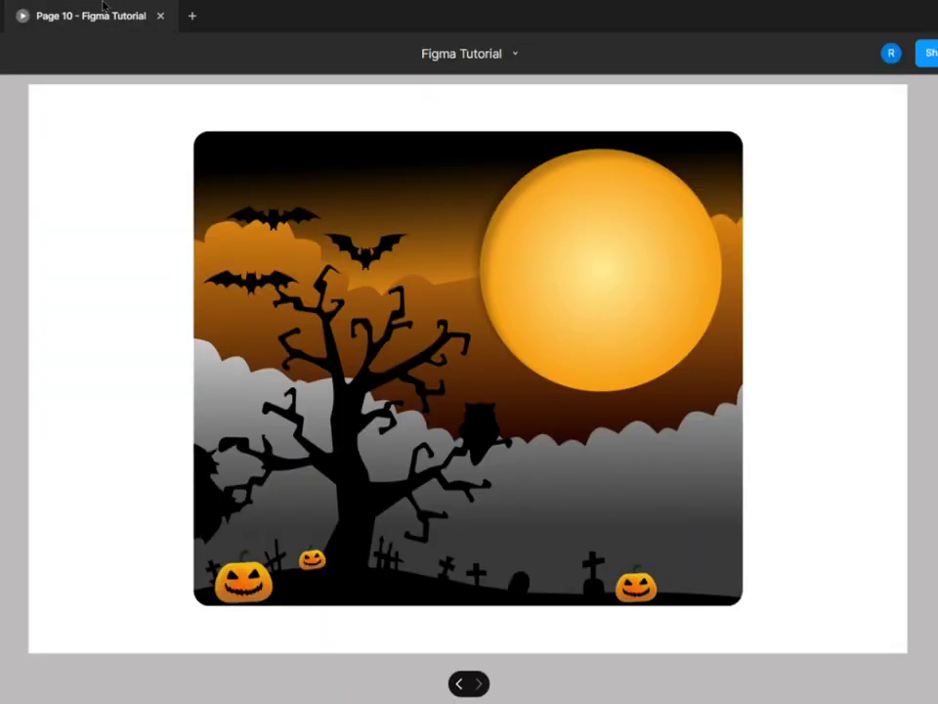
{"action": "left_click", "coordinate": [2, 15]}
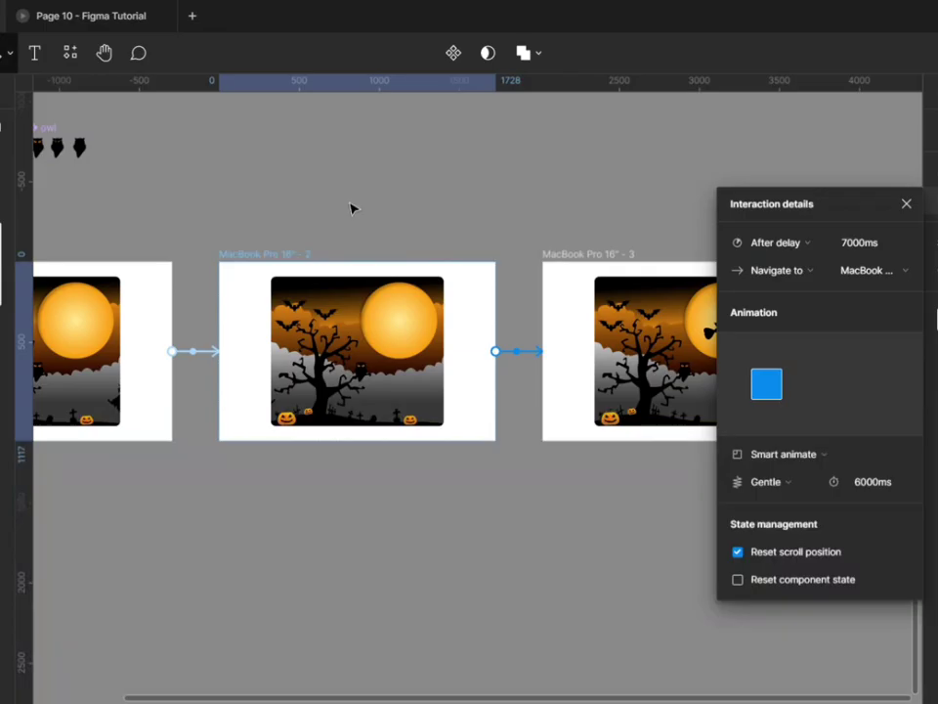
- Set the delay of the link between the second and third frames to 2000 ms and check the flight in the preview
{"action": "left_click", "coordinate": [861, 249]}
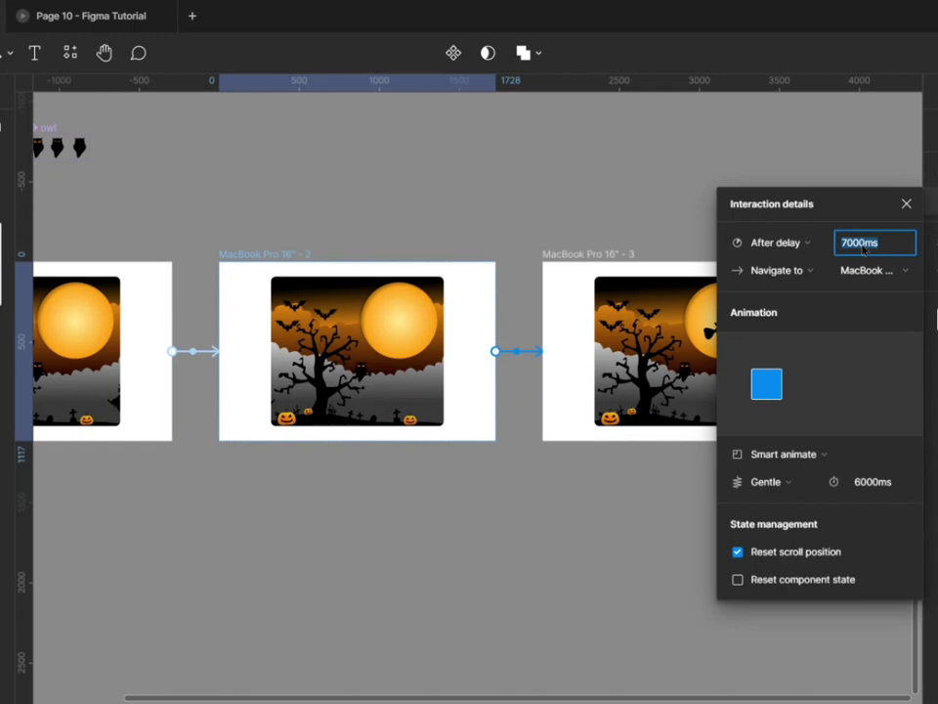
{"action": "type", "text": "2"}
{"action": "left_click", "coordinate": [461, 237]}
{"action": "left_click", "coordinate": [78, 6]}
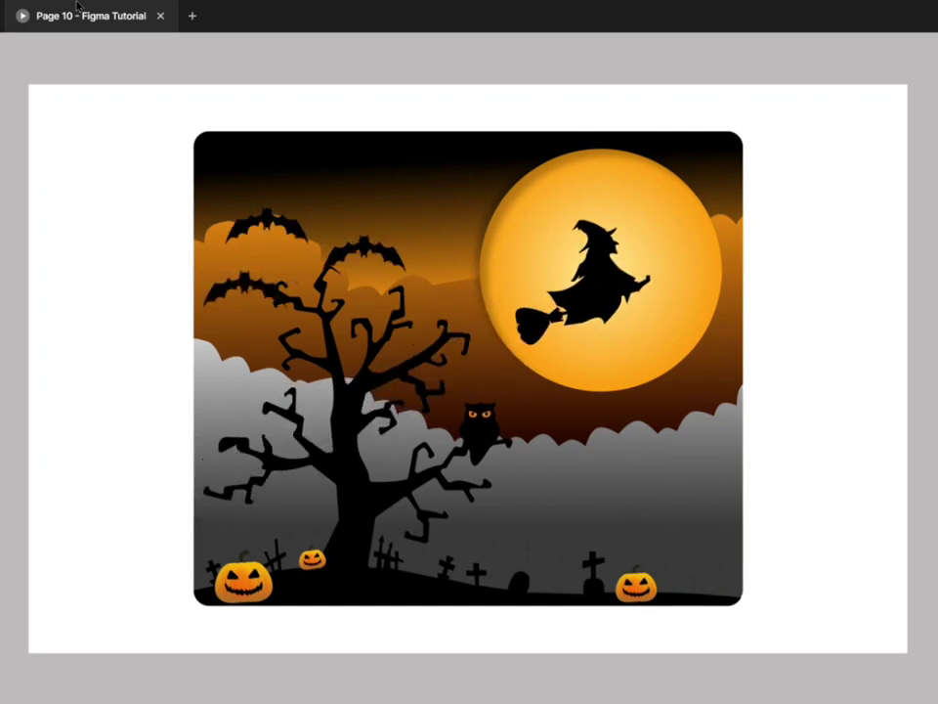
{"action": "left_click", "coordinate": [2, 16]}
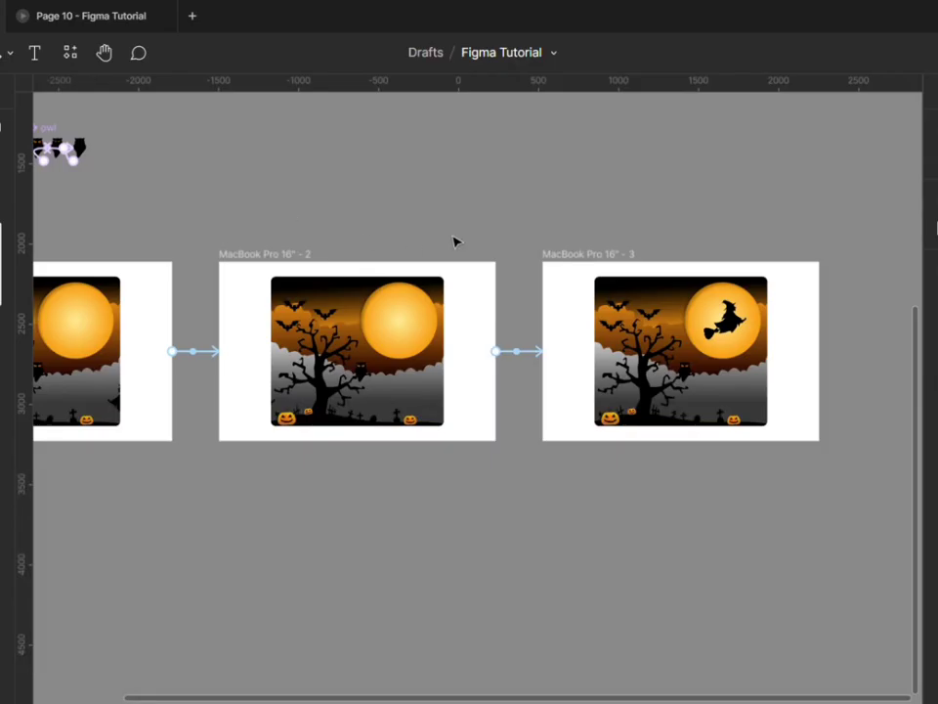
- Set the delay of the link between the second and third frames to 800 ms and check the flight in the preview
{"action": "left_click", "coordinate": [526, 357]}
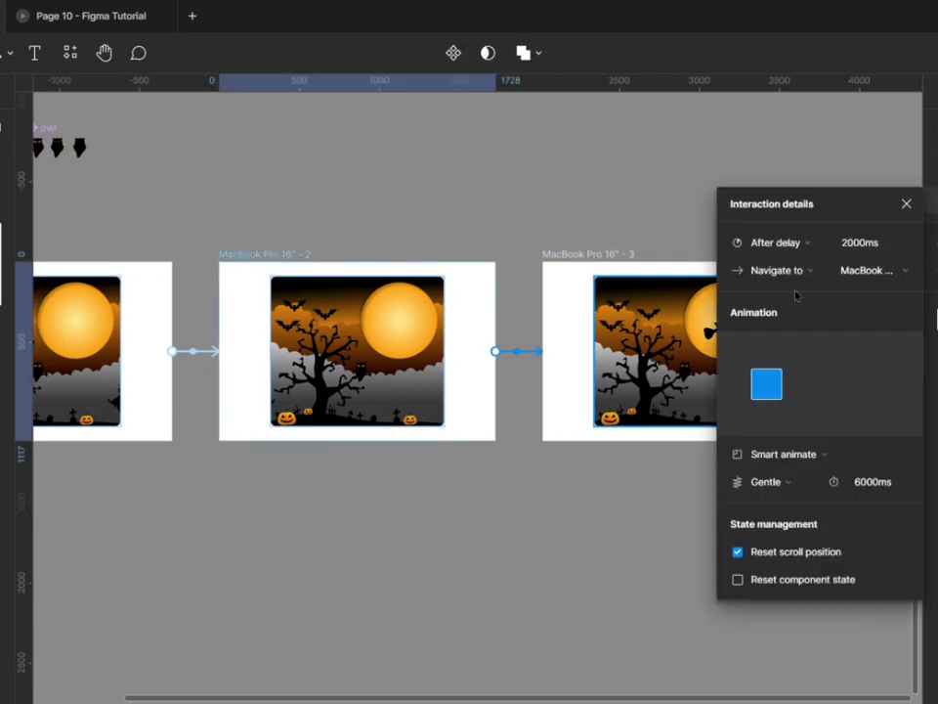
{"action": "left_click", "coordinate": [899, 247]}
{"action": "type", "text": "800"}
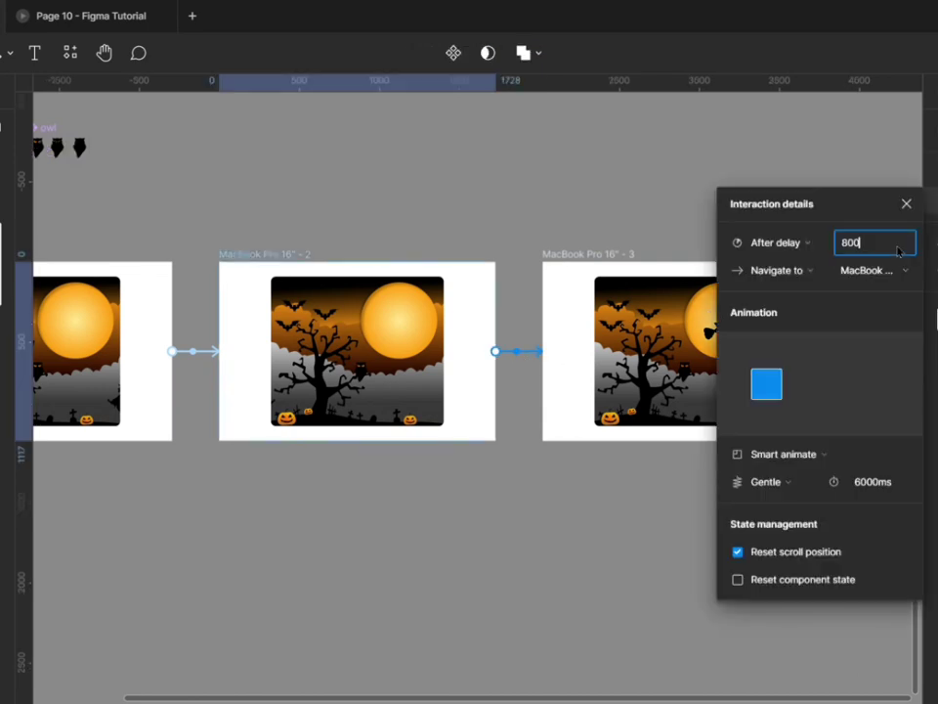
{"action": "left_click", "coordinate": [640, 205]}
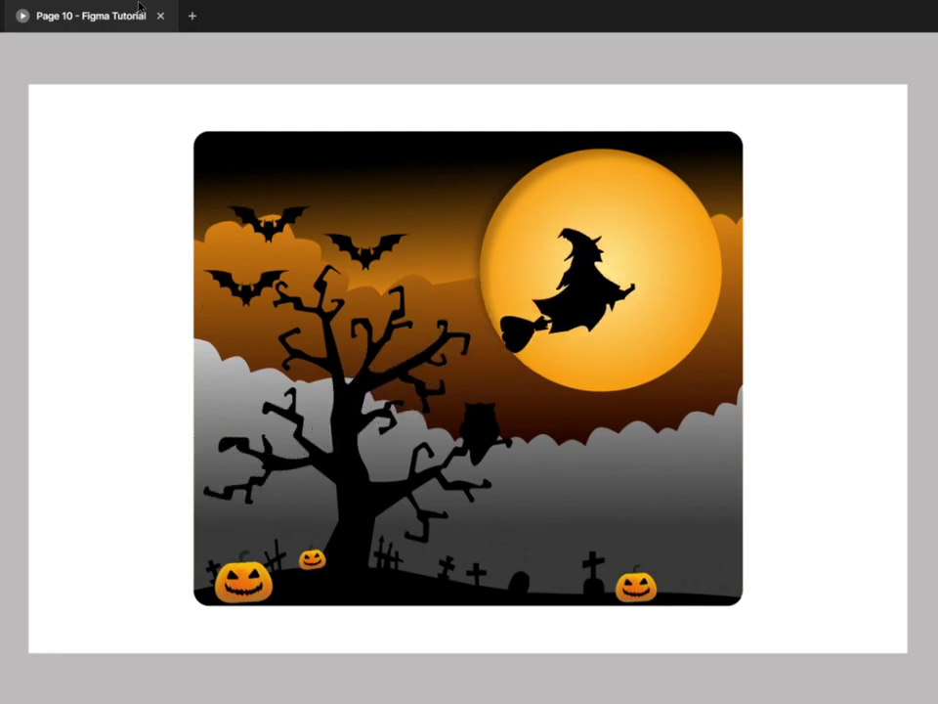
{"action": "mouse_move", "coordinate": [140, 7]}
{"action": "left_click", "coordinate": [3, 15]}
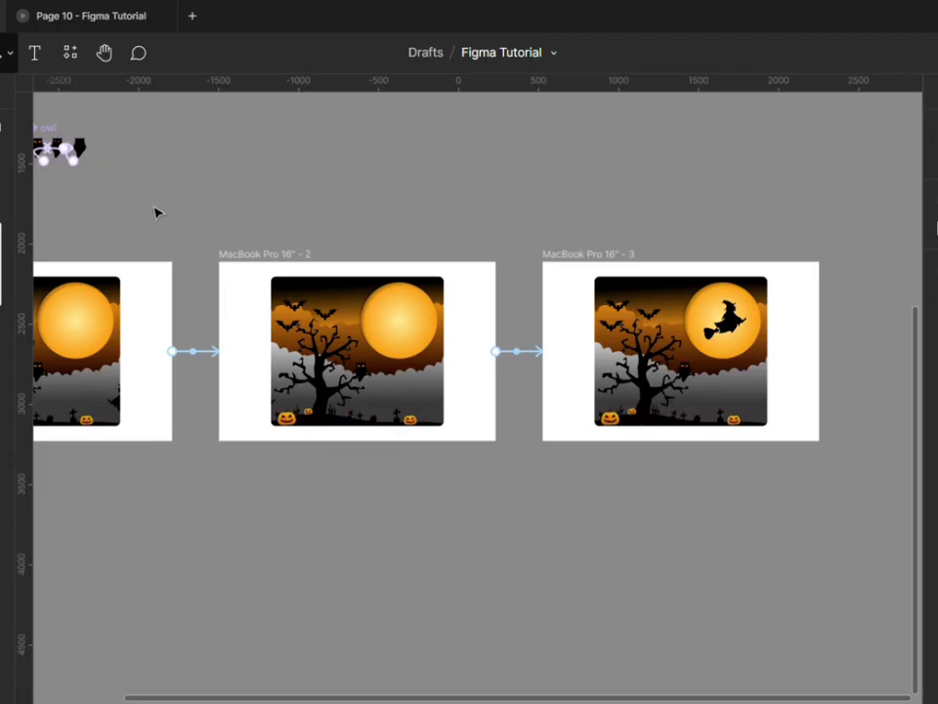
- Move the first frame's witch right until it is fully outside the scene's edge, to about x 1085
{"action": "left_click", "coordinate": [206, 354]}
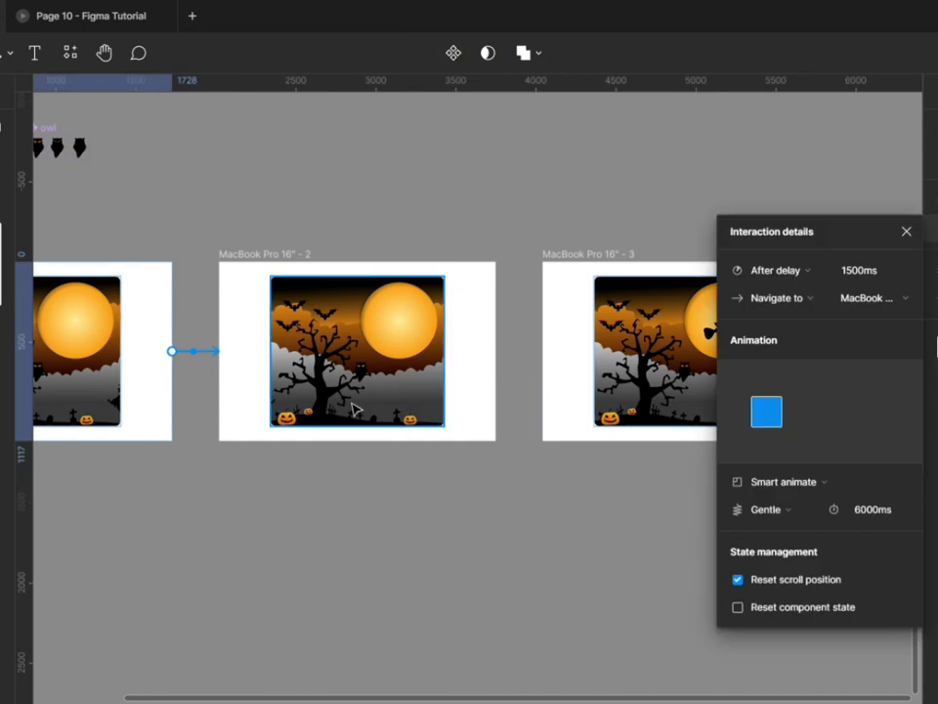
{"action": "left_click", "coordinate": [907, 234]}
{"action": "scroll", "coordinate": [724, 512], "scroll_direction": "down", "scroll_amount": 4}
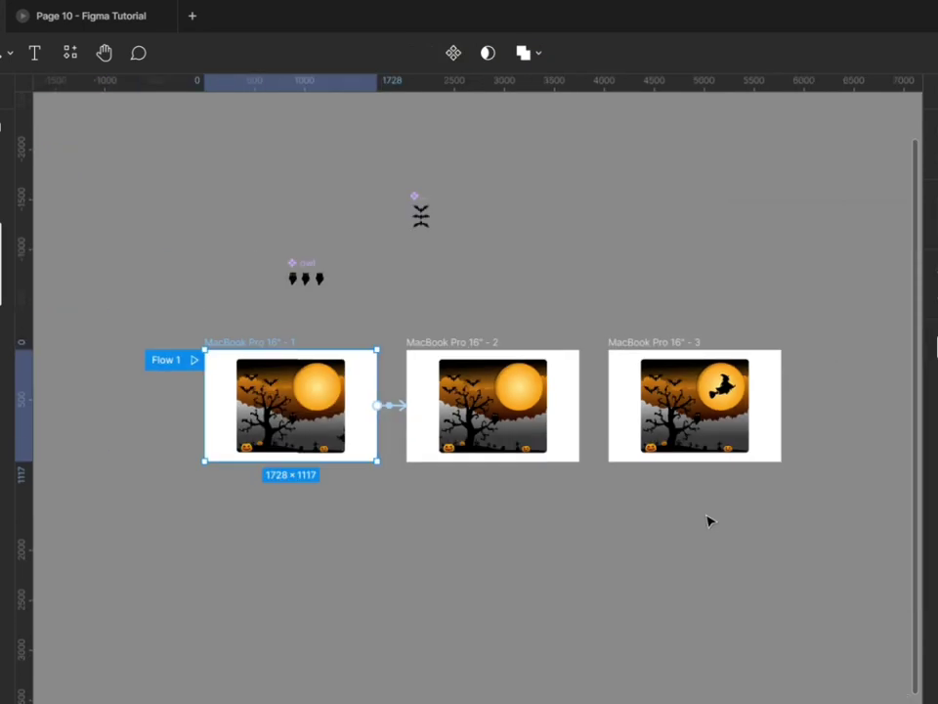
{"action": "scroll", "coordinate": [348, 479], "scroll_direction": "up", "scroll_amount": 9}
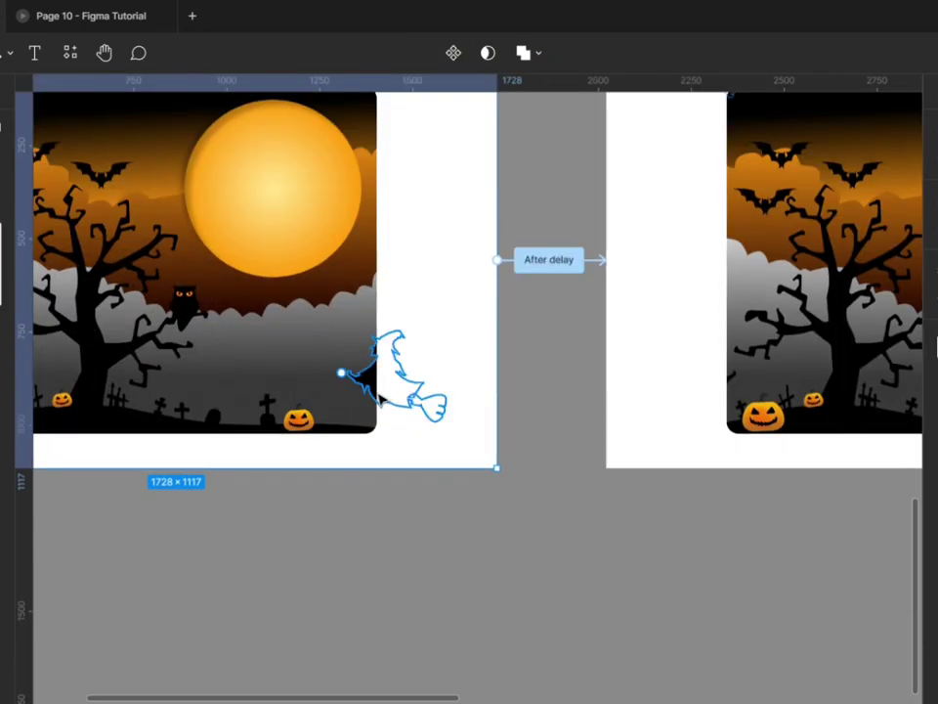
{"action": "left_click", "coordinate": [381, 396]}
{"action": "key", "text": "shift+Right"}
{"action": "key", "text": "shift+Right"}
{"action": "key", "text": "shift+Right"}
{"action": "key", "text": "shift+Right"}
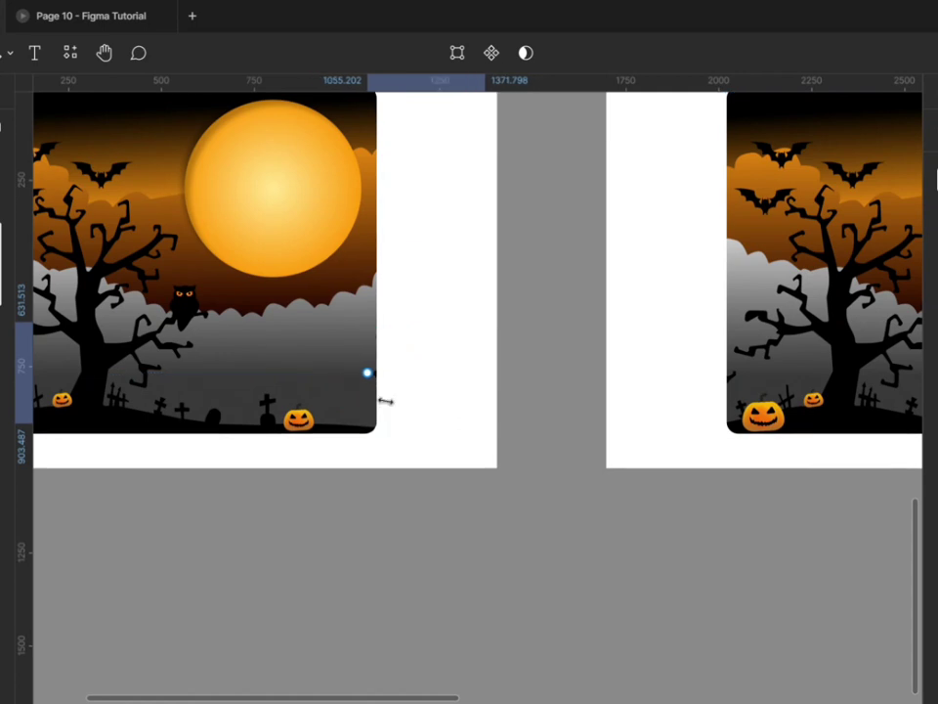
{"action": "key", "text": "shift+Right"}
{"action": "key", "text": "shift+Right"}
{"action": "key", "text": "shift+Right"}
{"action": "scroll", "coordinate": [380, 396], "scroll_direction": "down", "scroll_amount": 5}
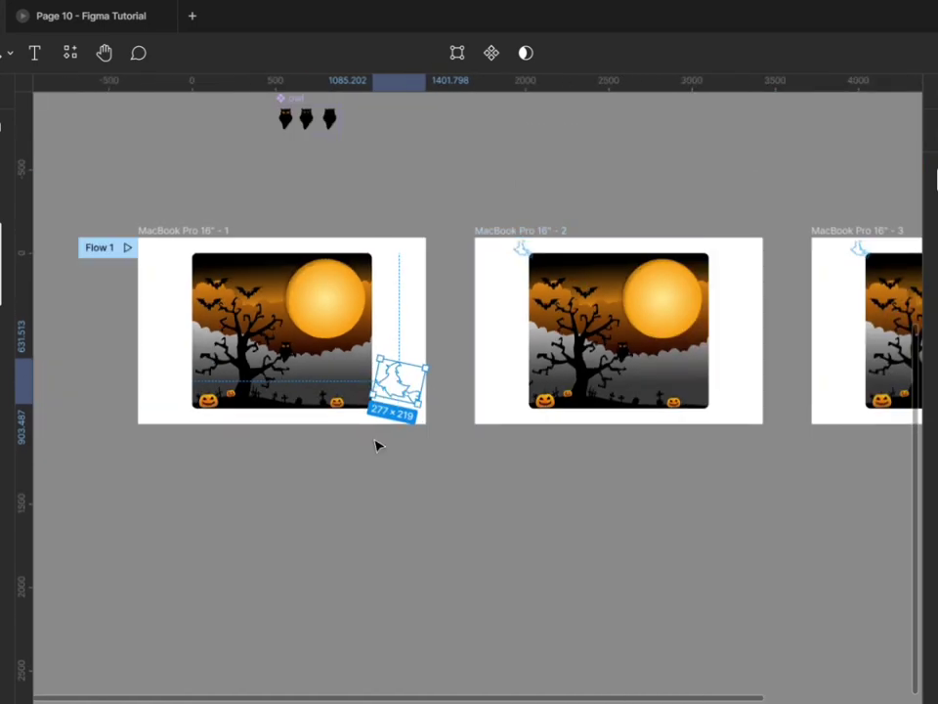
- Move the second frame's witch left until it is fully outside the scene's edge, to about x -335
{"action": "scroll", "coordinate": [496, 423], "scroll_direction": "up", "scroll_amount": 5}
{"action": "left_click", "coordinate": [489, 337]}
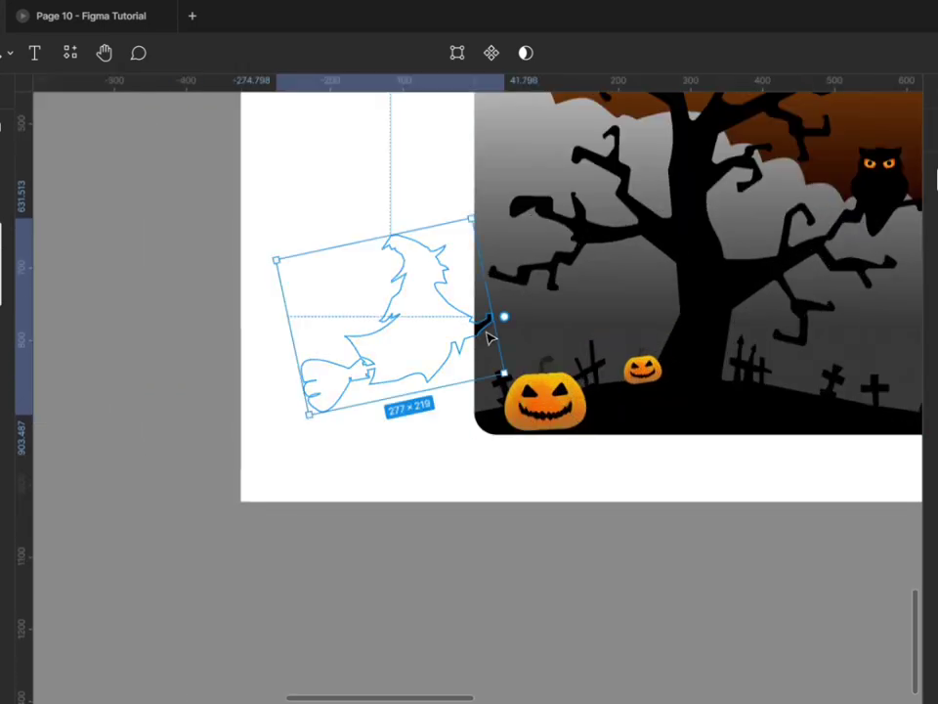
{"action": "key", "text": "shift+Left"}
{"action": "key", "text": "shift+Left"}
{"action": "key", "text": "shift+Left"}
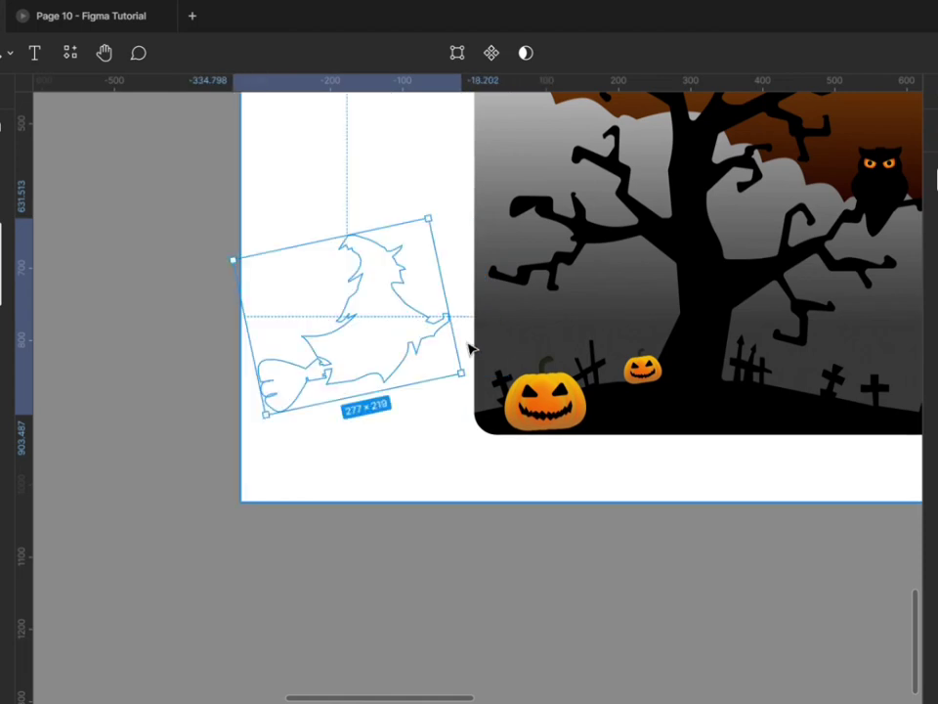
- Restart the prototype preview from the first frame to check the full flight with the witch starting off-scene
{"action": "scroll", "coordinate": [469, 344], "scroll_direction": "down", "scroll_amount": 5}
{"action": "left_click", "coordinate": [596, 528]}
{"action": "left_click", "coordinate": [118, 12]}
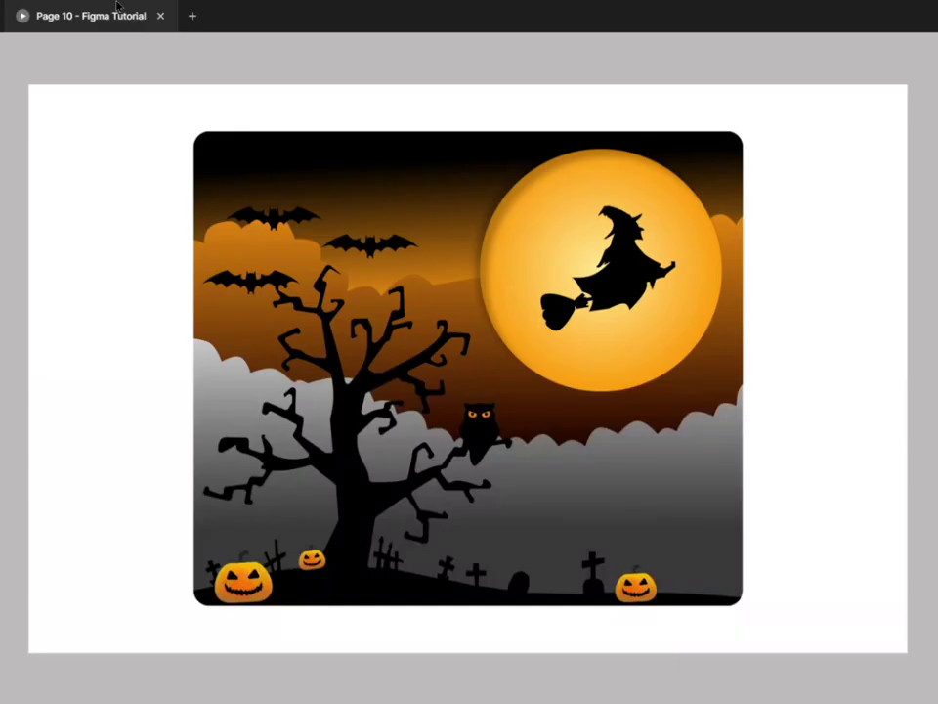
{"action": "key", "text": "r"}
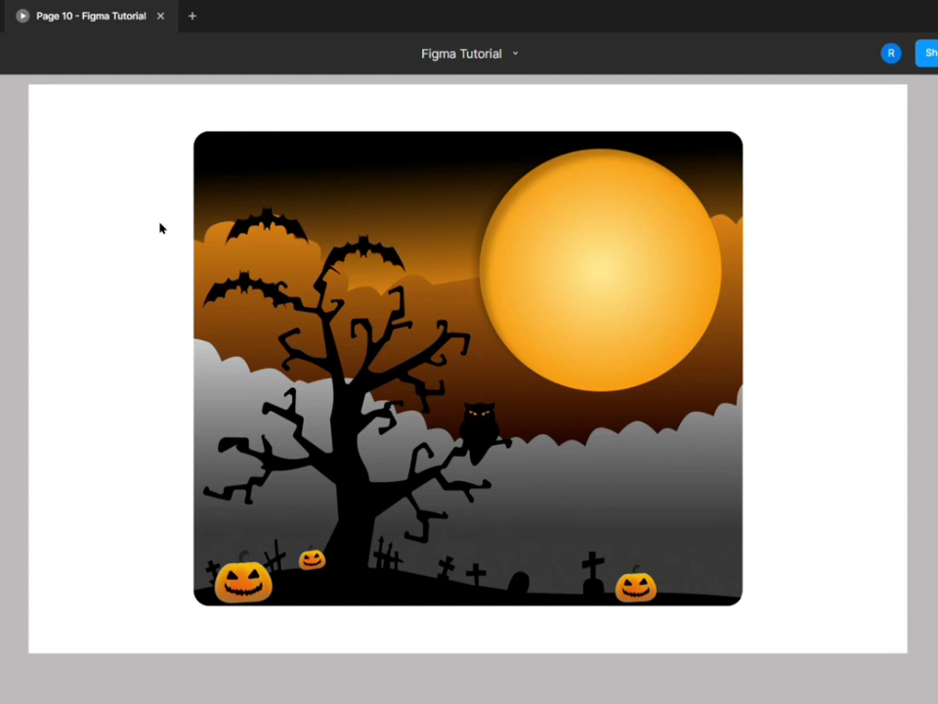